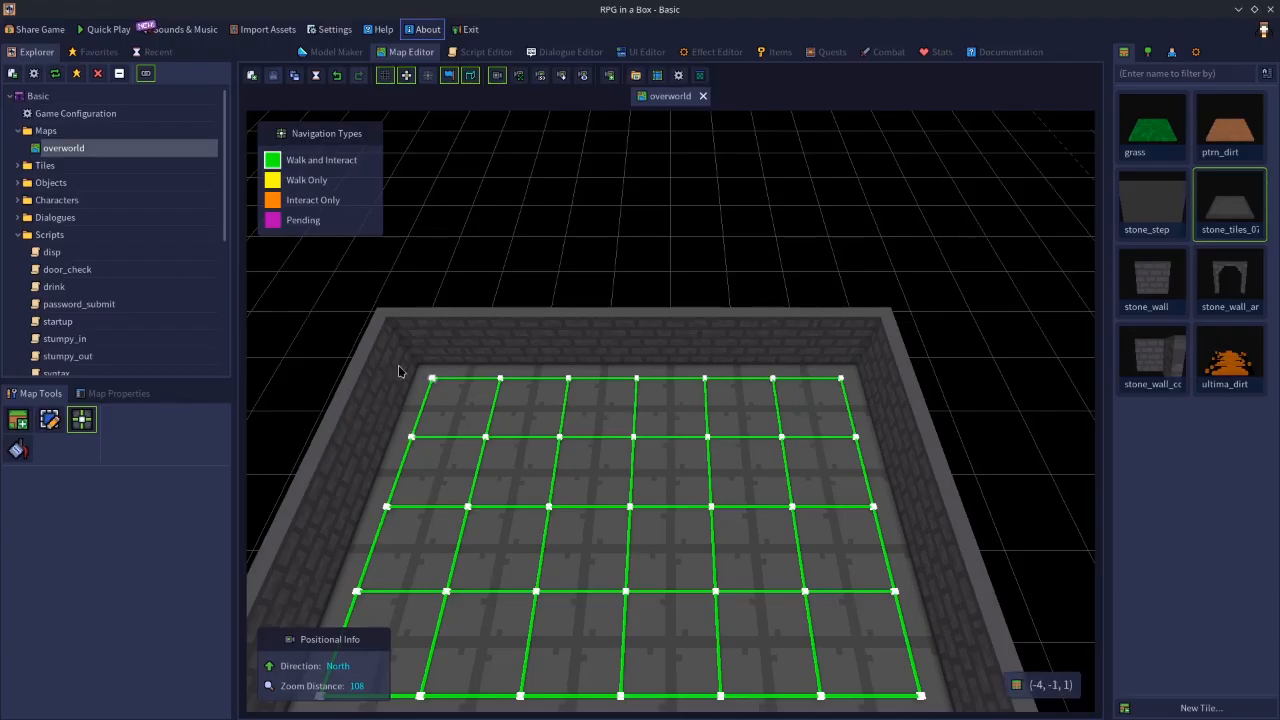
# - Enable camera boundaries in the overworld map's properties
pyautogui.click(136, 399)
pyautogui.scroll(-5, 188, 494)
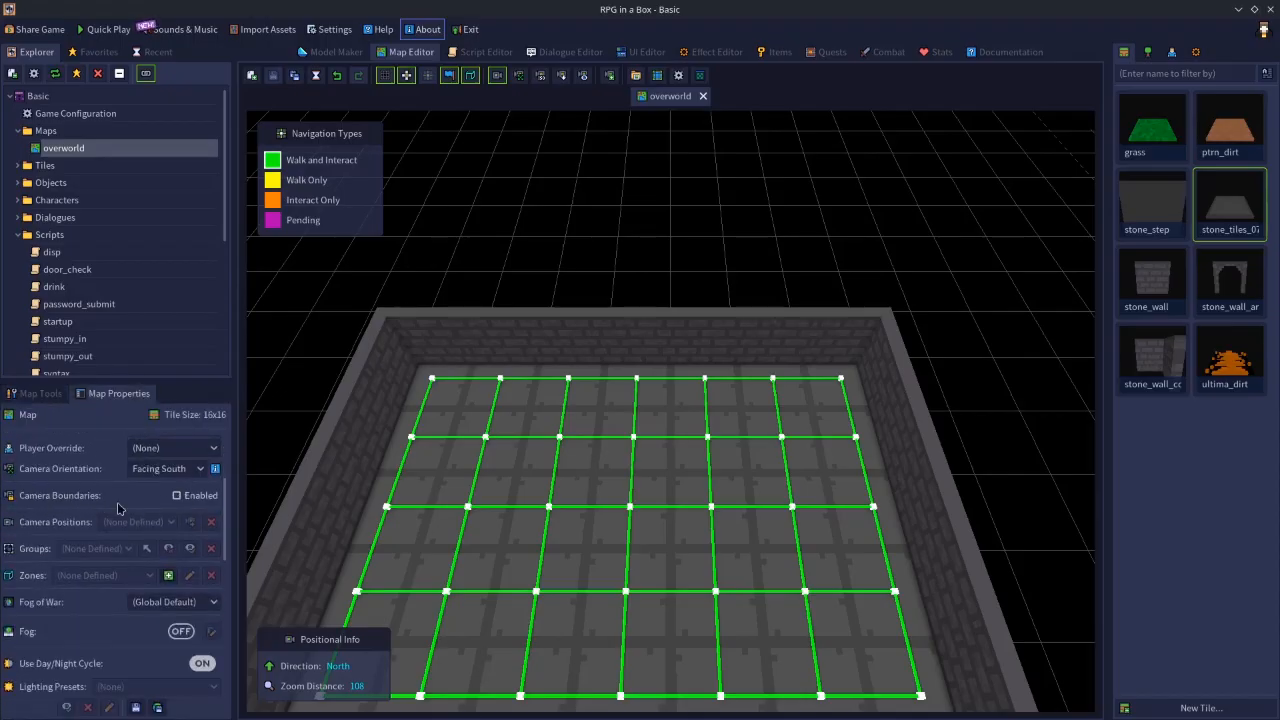
pyautogui.click(186, 499)
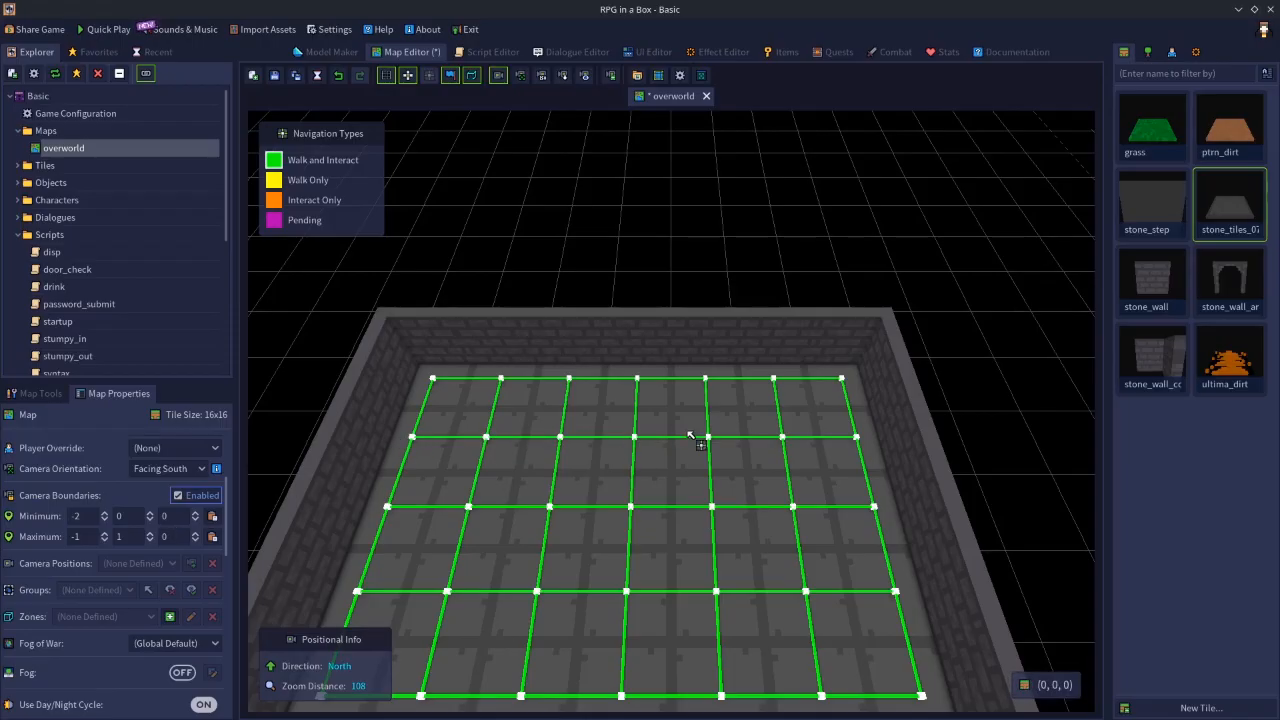
pyautogui.moveTo(711, 427); pyautogui.dragTo(704, 435, button='middle')
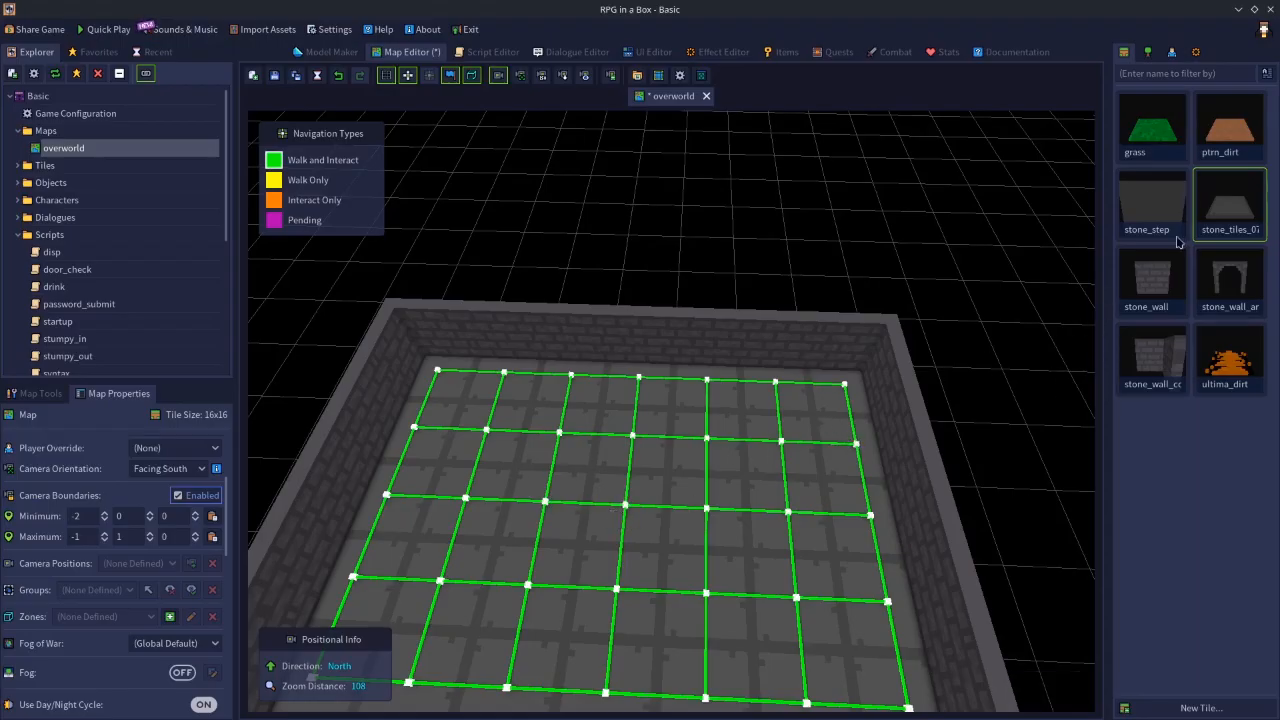
# - Place grass tiles at (-2, 0, 0) and (0, 2, 0) to mark opposite corners of the camera area
pyautogui.click(1240, 148)
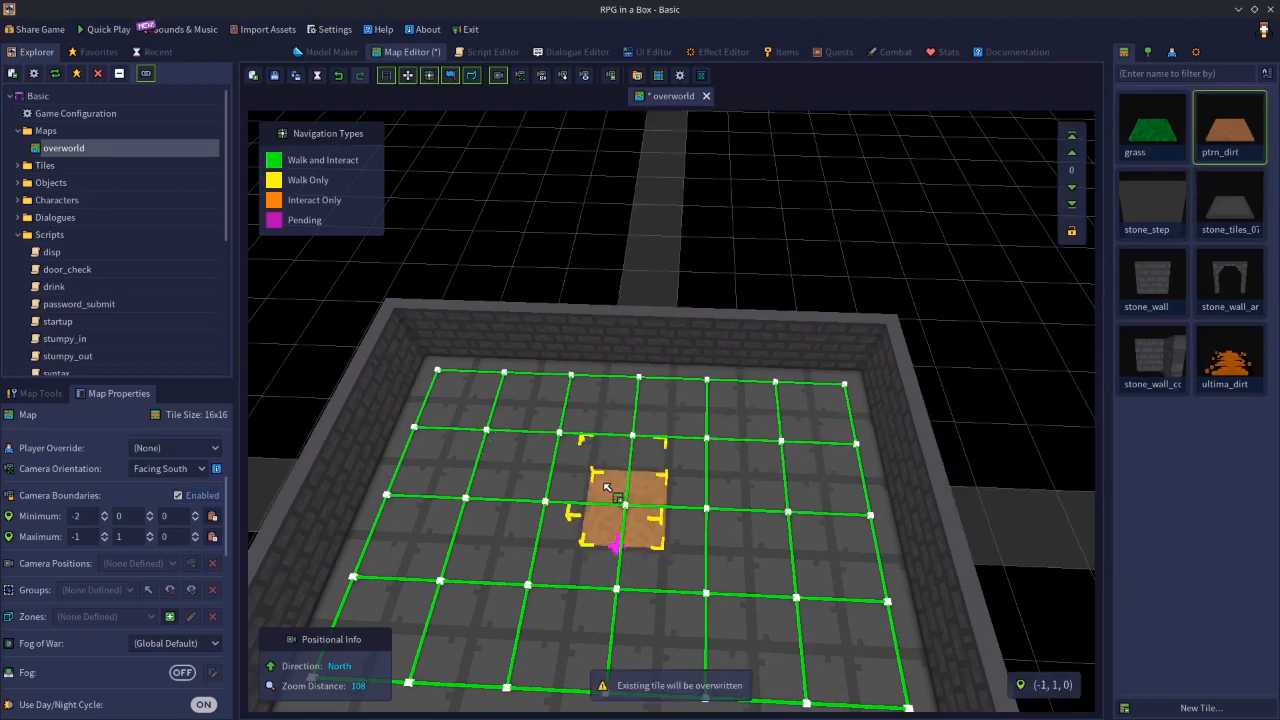
pyautogui.click(1151, 148)
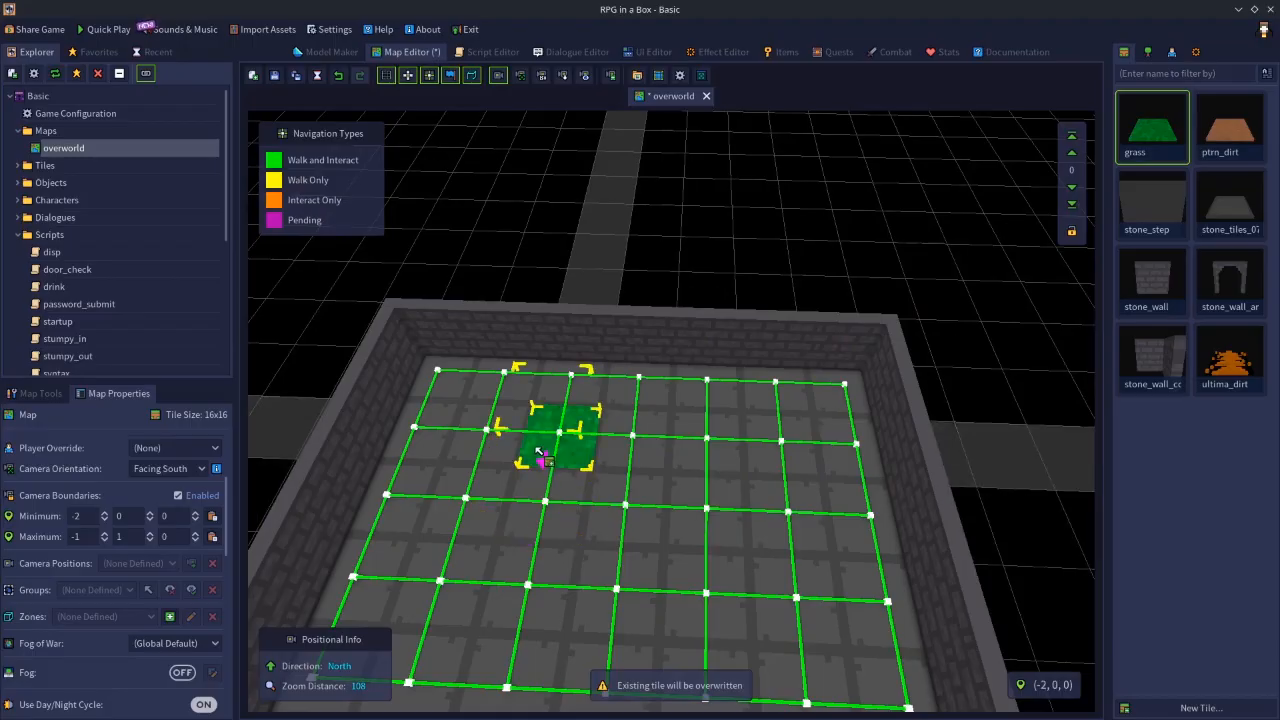
pyautogui.click(540, 452)
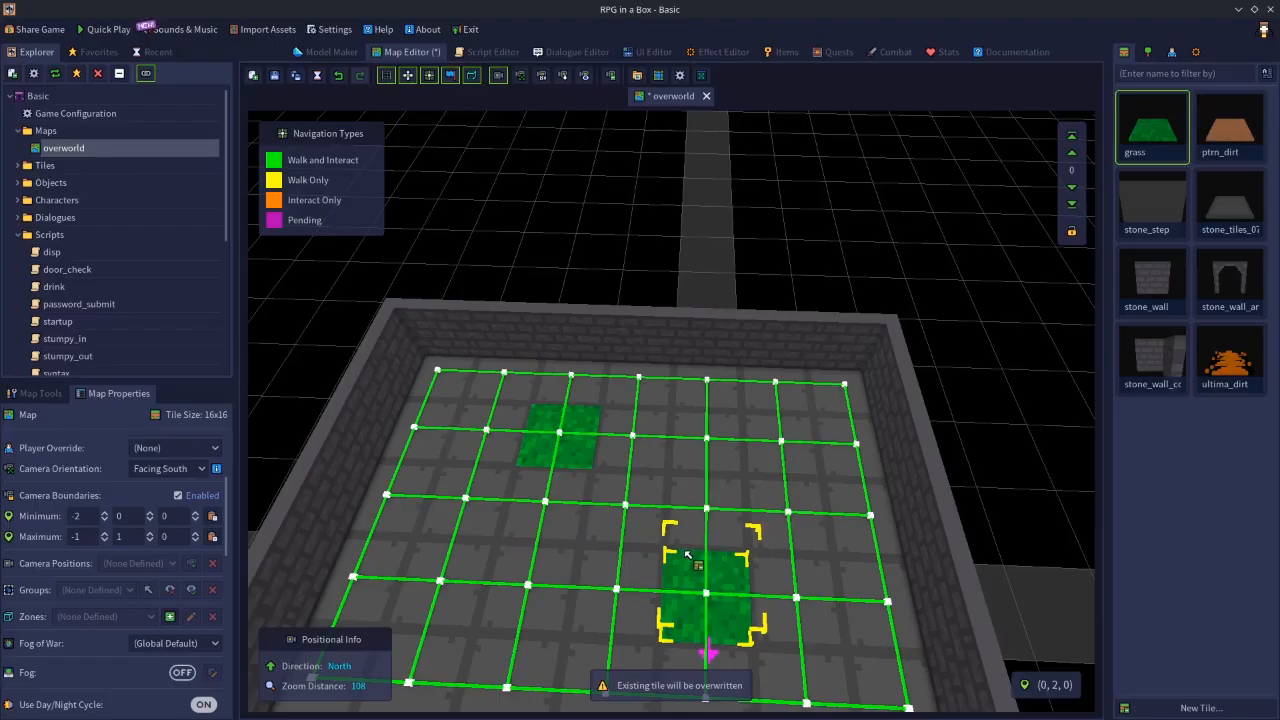
pyautogui.click(687, 555)
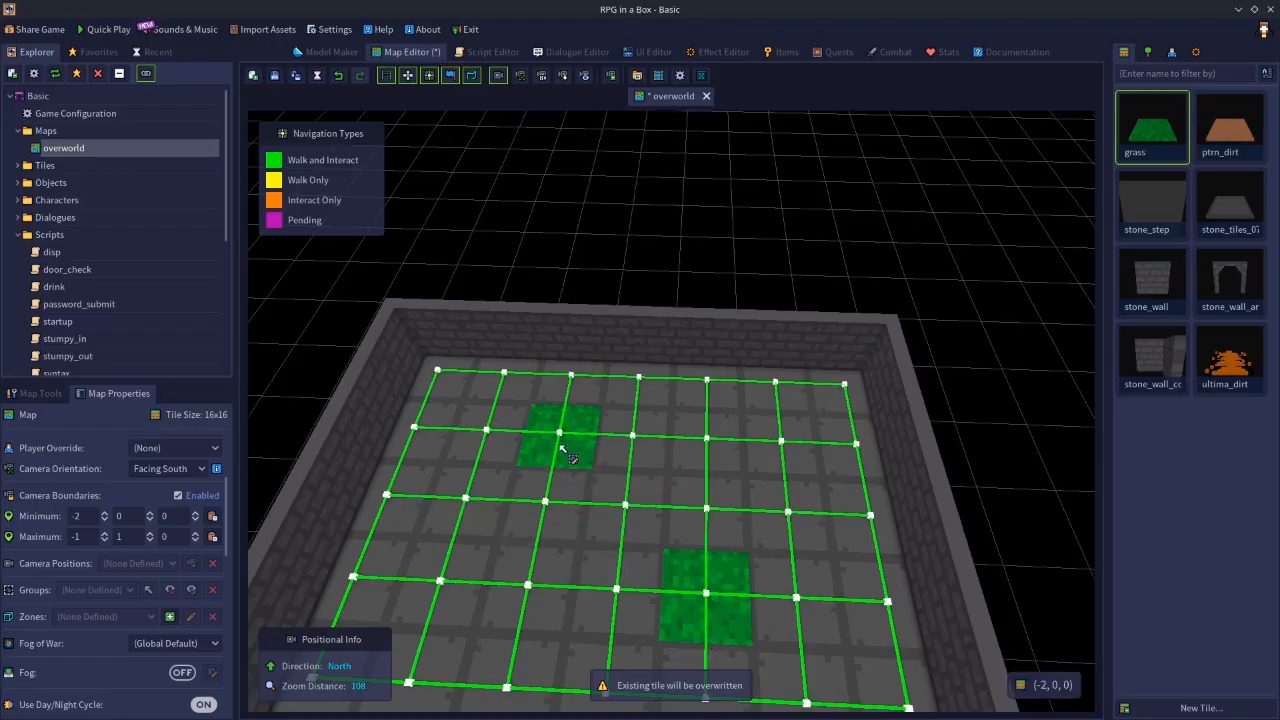
# - Copy the coordinate of the grass tile at (-2, 0, 0) and paste it as the camera boundary minimum
pyautogui.click(564, 448)
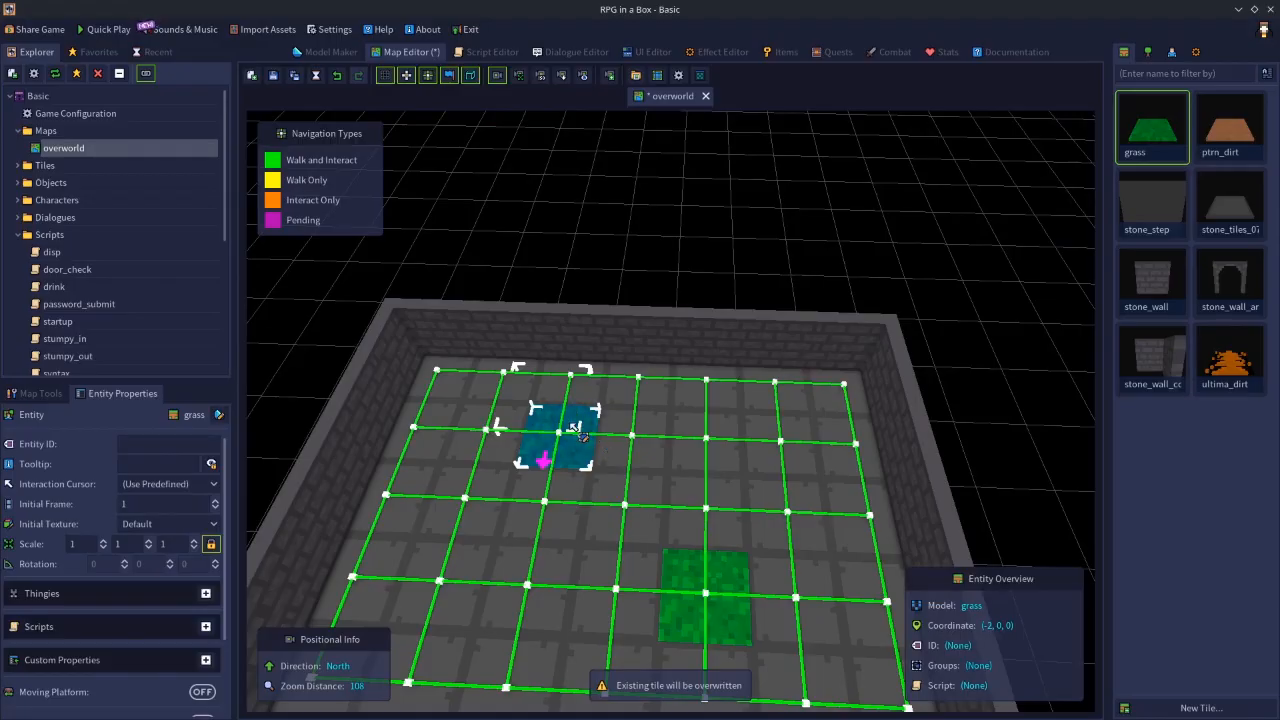
pyautogui.rightClick(567, 436)
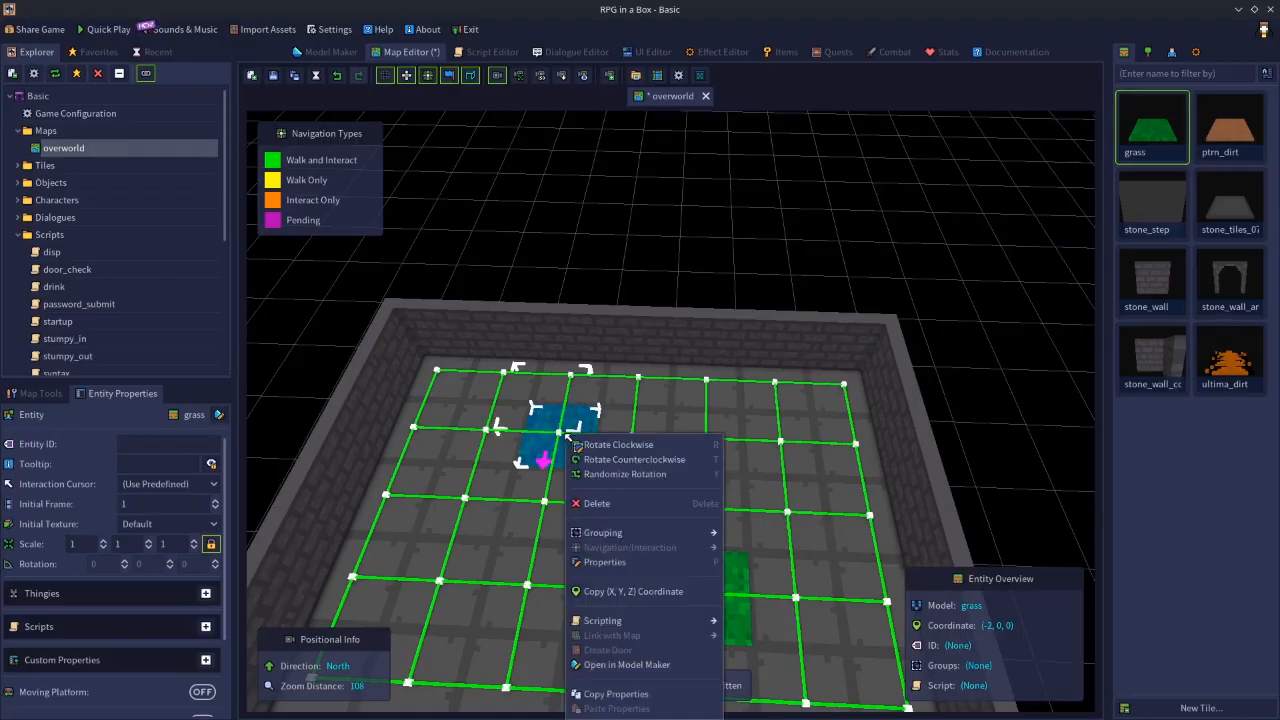
pyautogui.click(646, 593)
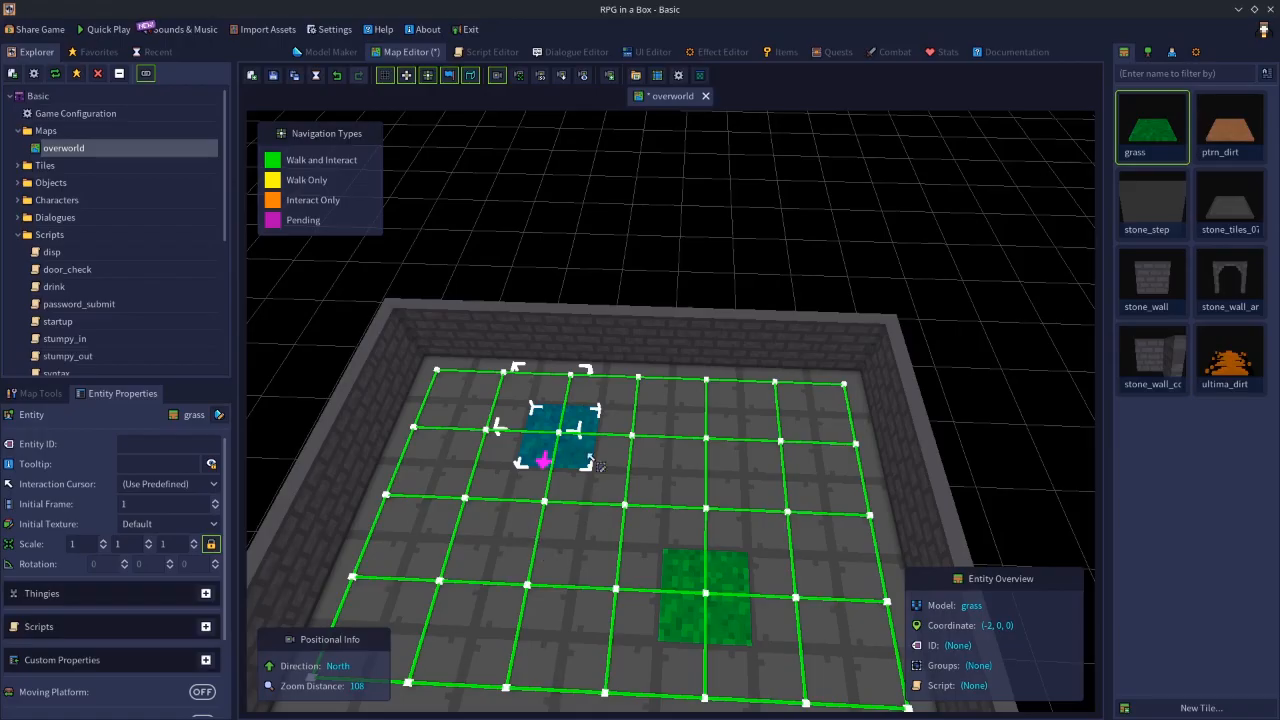
pyautogui.click(666, 290)
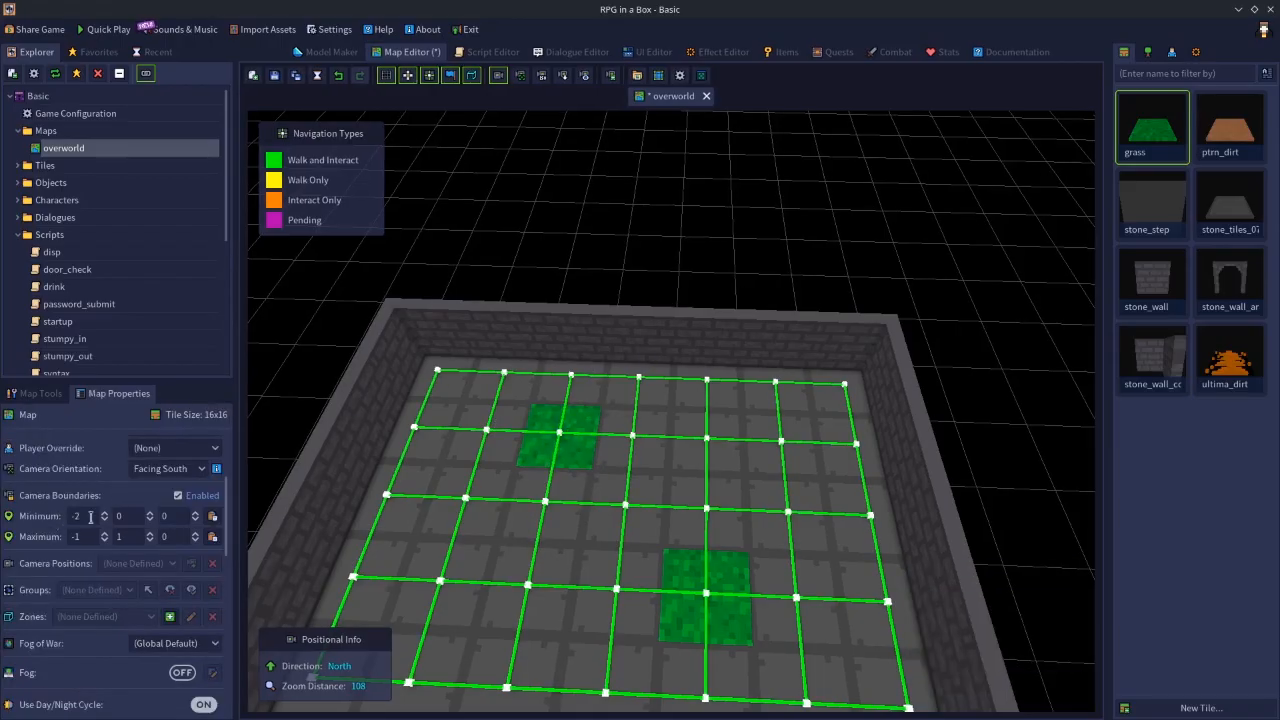
pyautogui.click(213, 527)
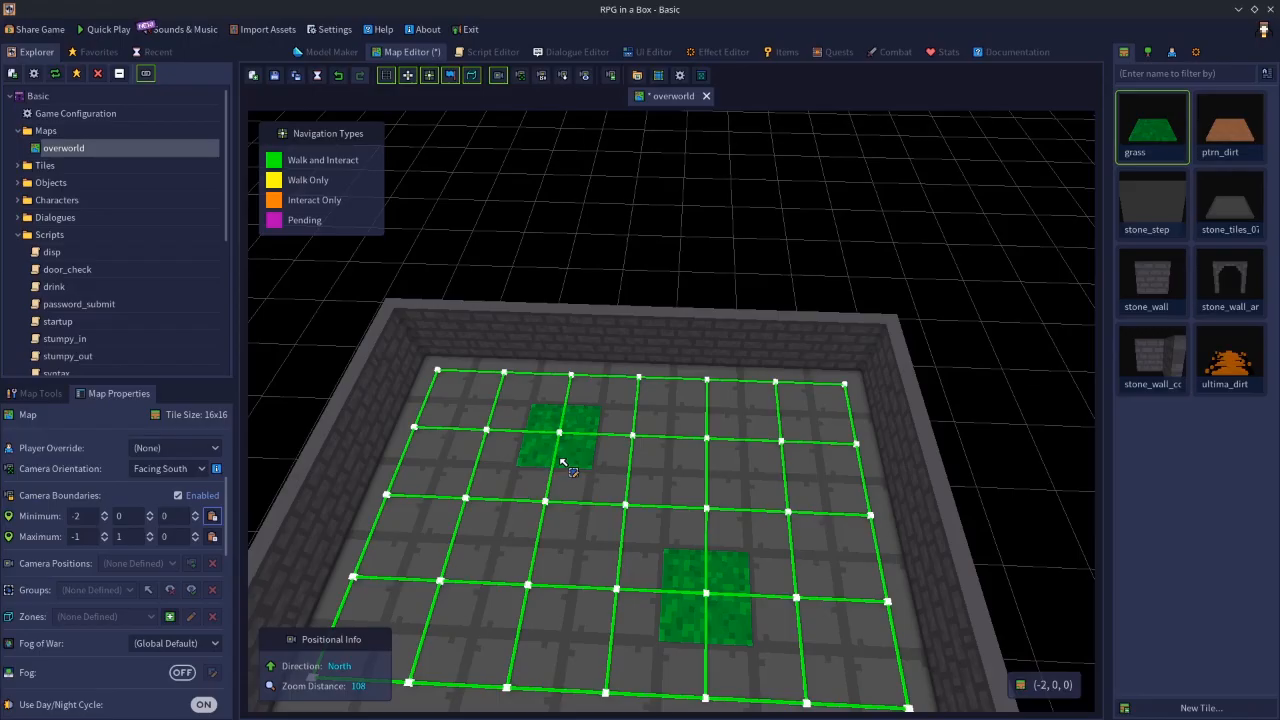
# - Copy the coordinate of the grass tile at (0, 2, 0) and paste it as the camera boundary maximum
pyautogui.click(712, 628)
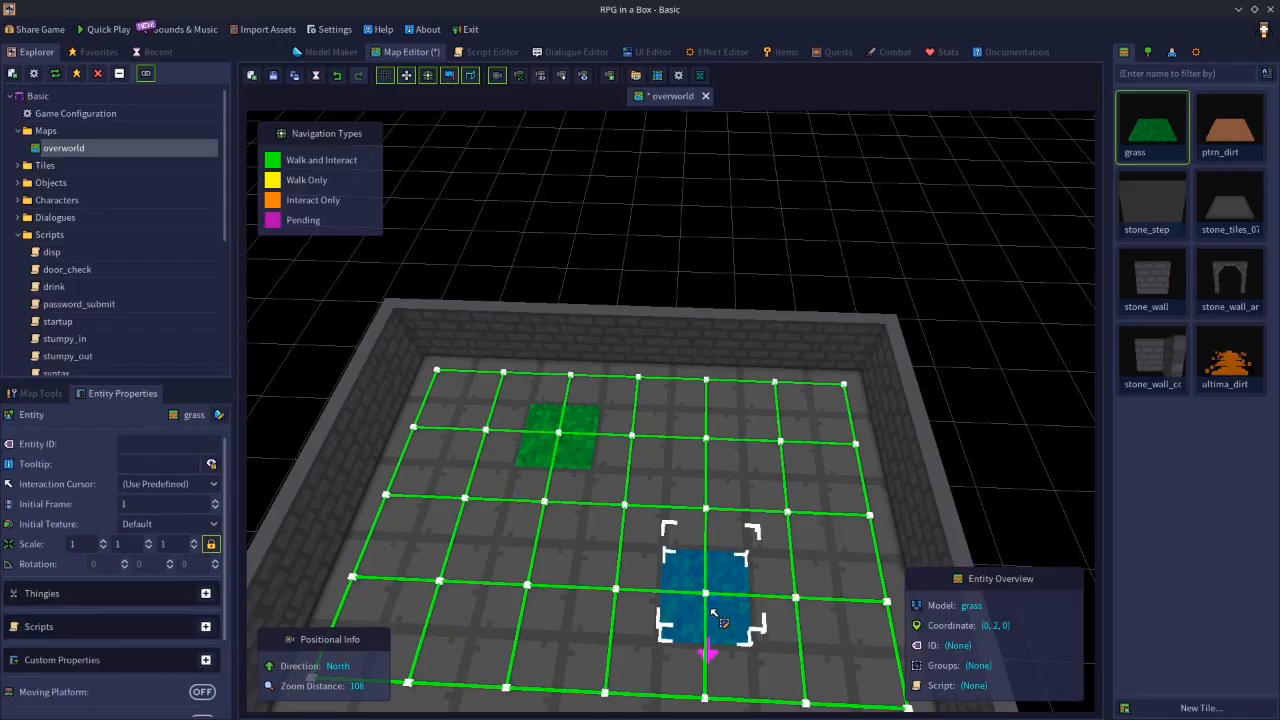
pyautogui.rightClick(710, 607)
pyautogui.click(779, 591)
pyautogui.click(705, 284)
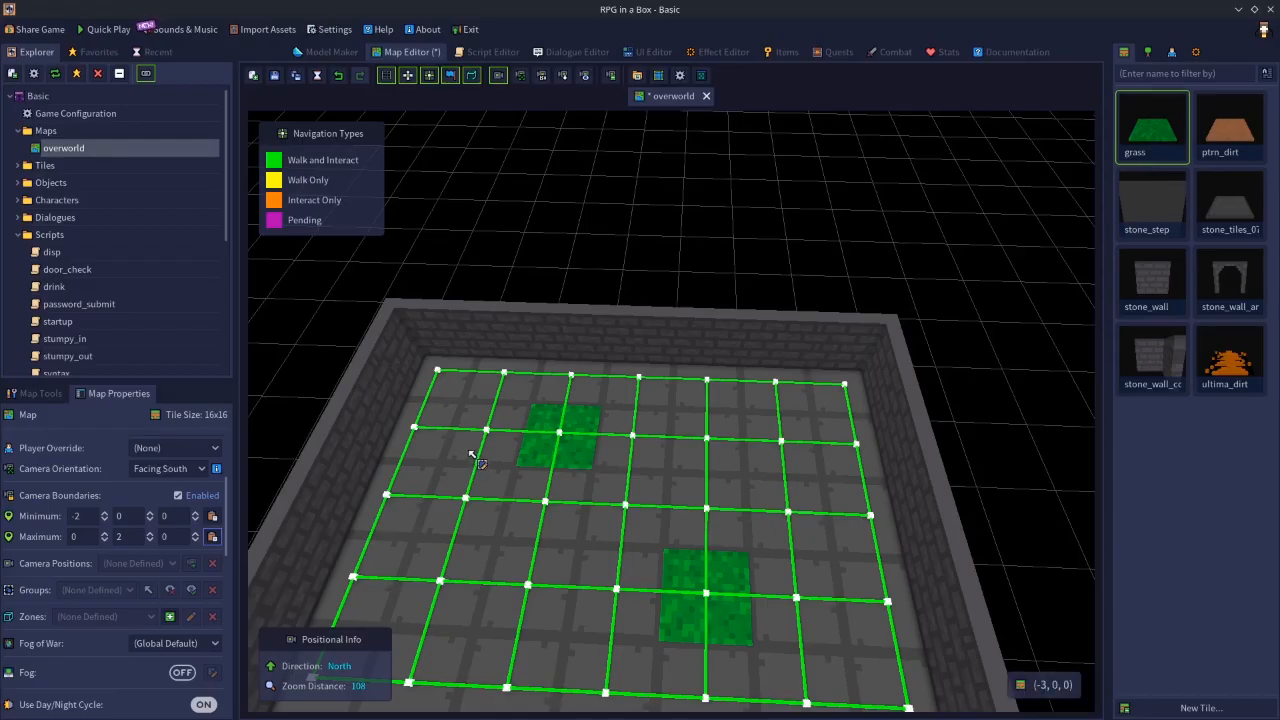
# - Fill the remaining floor between the two corner tiles with grass to form a 3 by 3 area
pyautogui.click(636, 462)
pyautogui.click(965, 335)
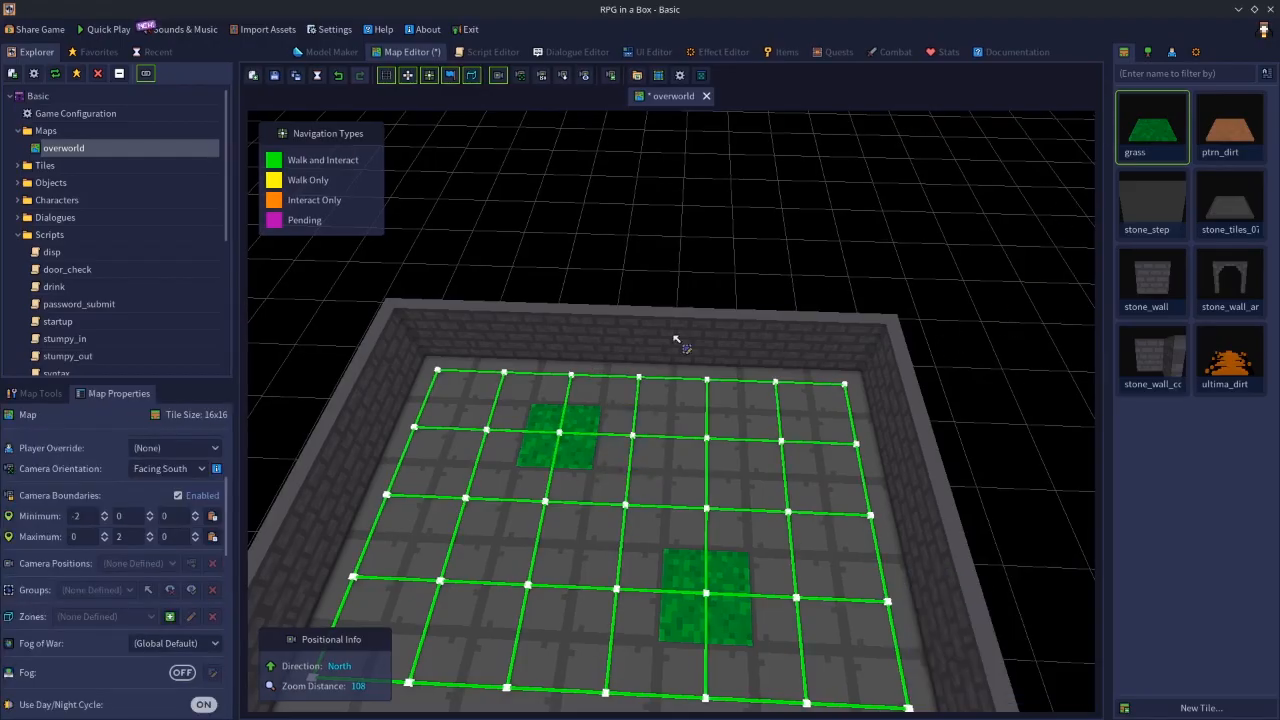
pyautogui.click(38, 394)
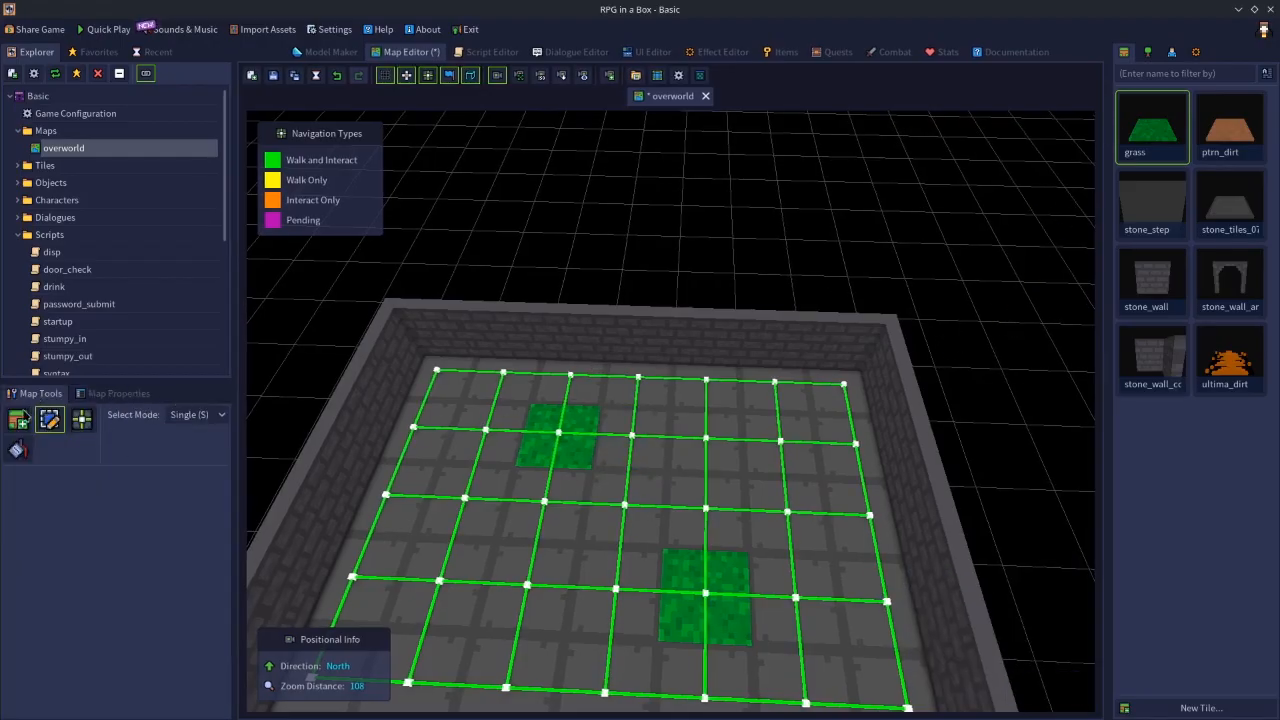
pyautogui.click(17, 420)
pyautogui.click(627, 446)
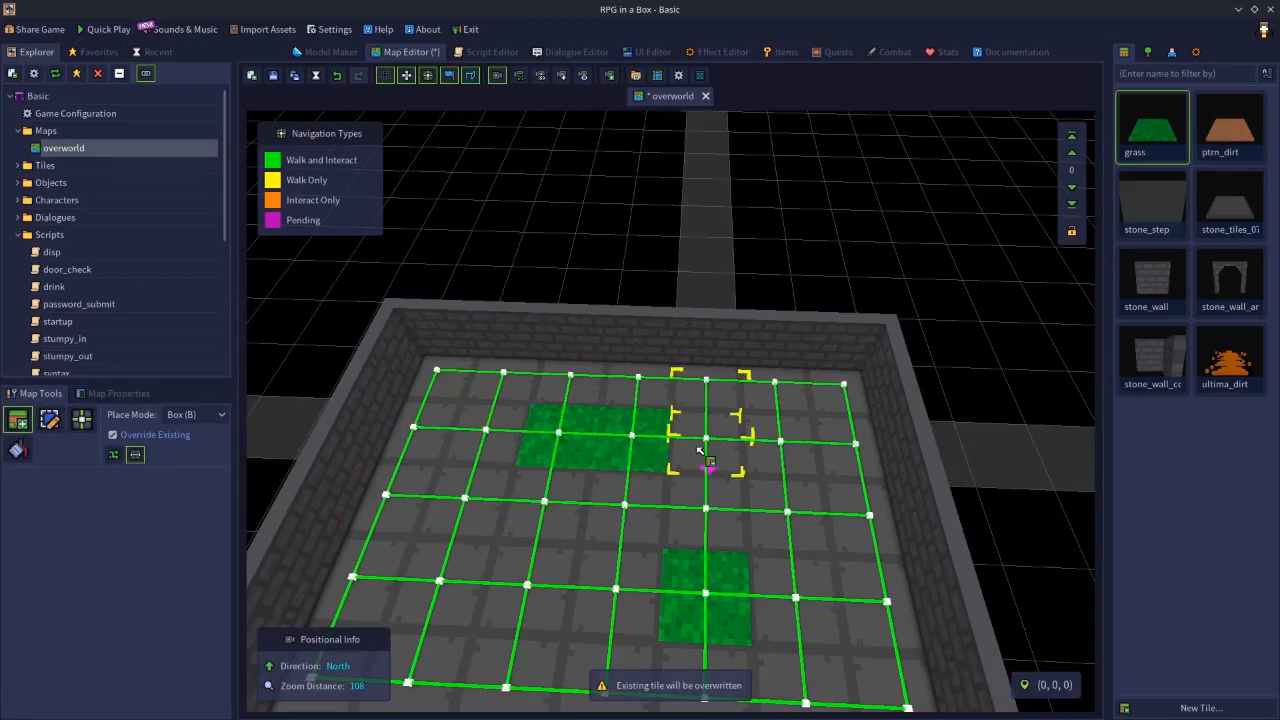
pyautogui.click(700, 448)
pyautogui.click(707, 516)
pyautogui.click(635, 512)
pyautogui.moveTo(545, 515); pyautogui.dragTo(522, 605)
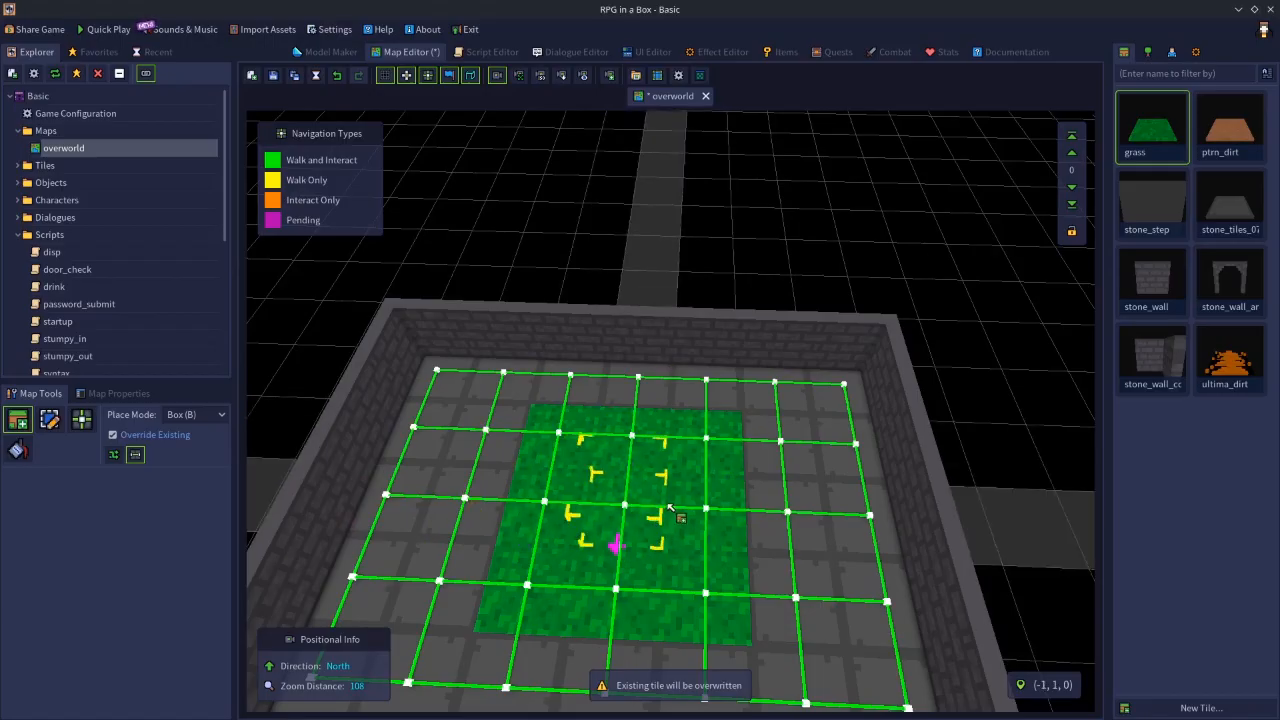
# - Save the overworld map and launch a test play of the game
pyautogui.click(276, 77)
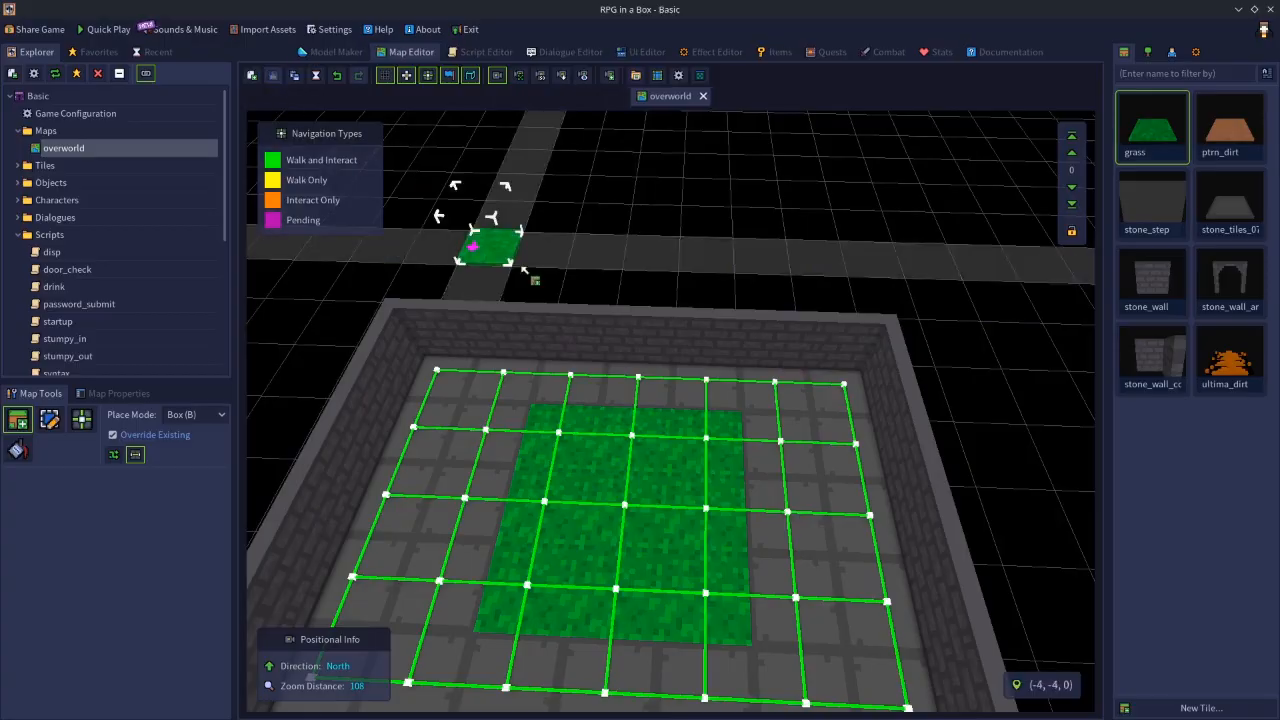
pyautogui.click(99, 30)
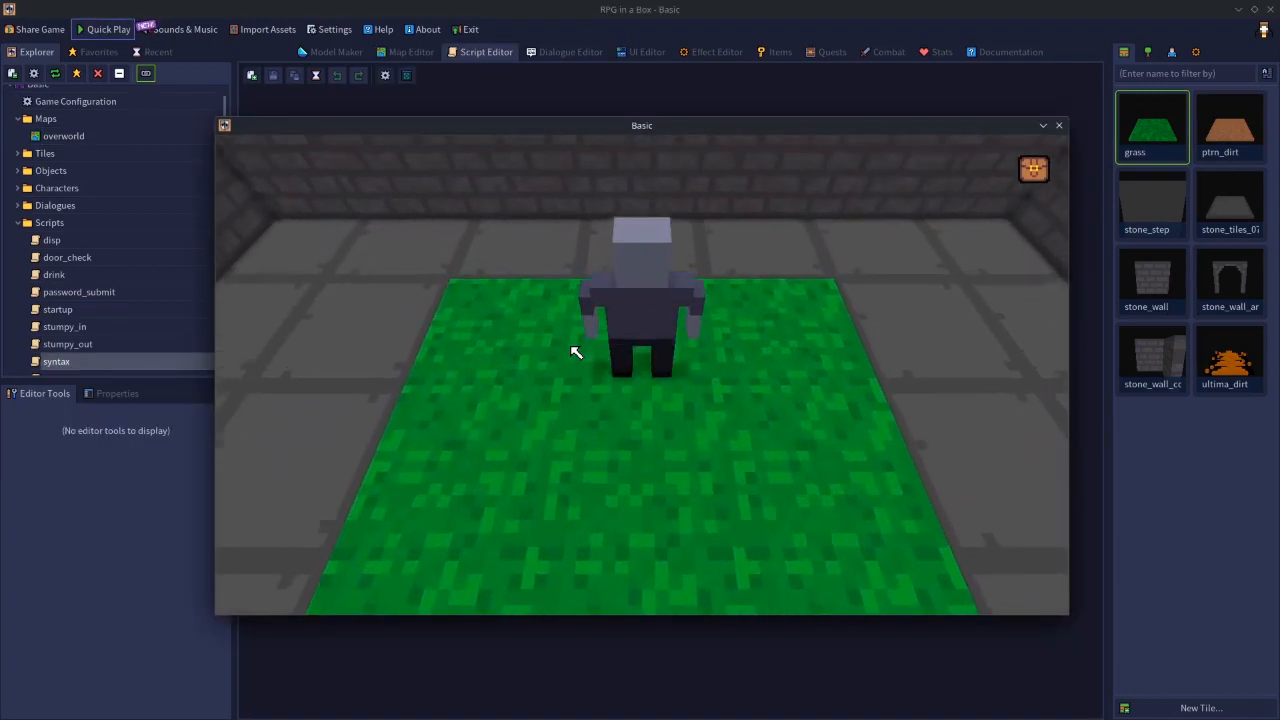
# - Walk the character across the grass area and beyond its edges to examine how the camera follows within the boundaries
pyautogui.press('a')
pyautogui.press('s')
pyautogui.press('d')
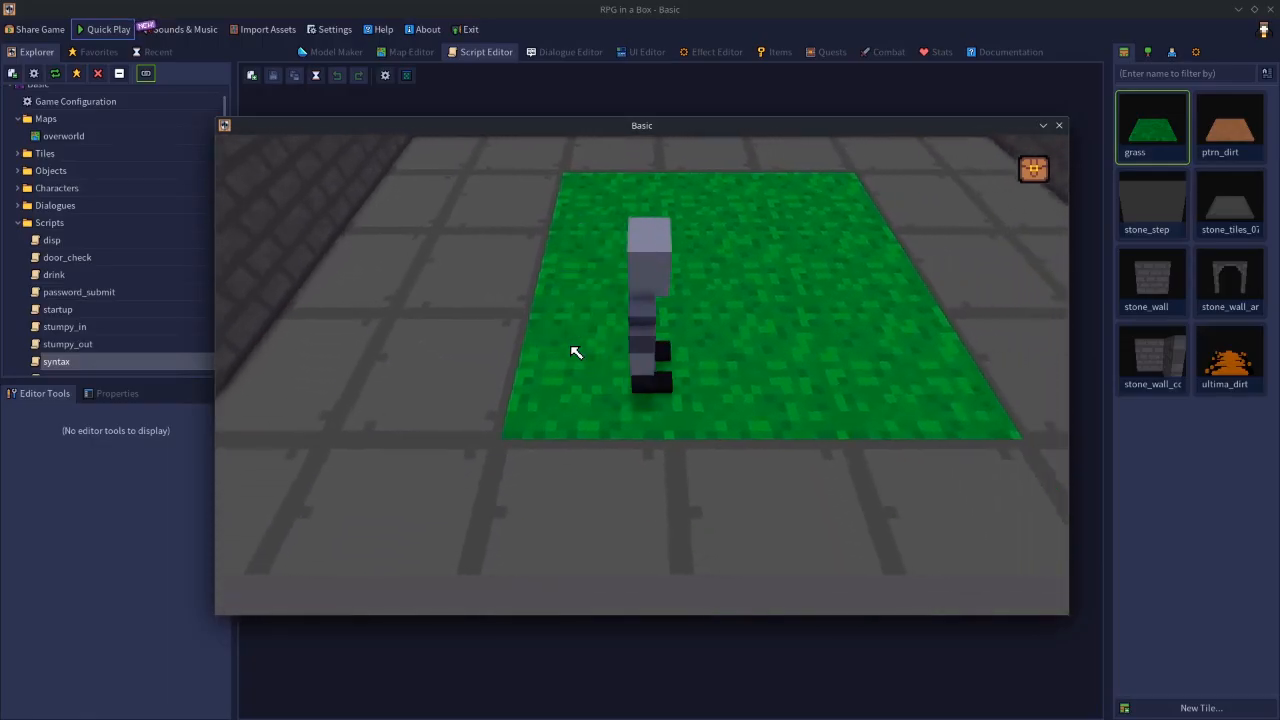
pyautogui.press('s')
pyautogui.press('a')
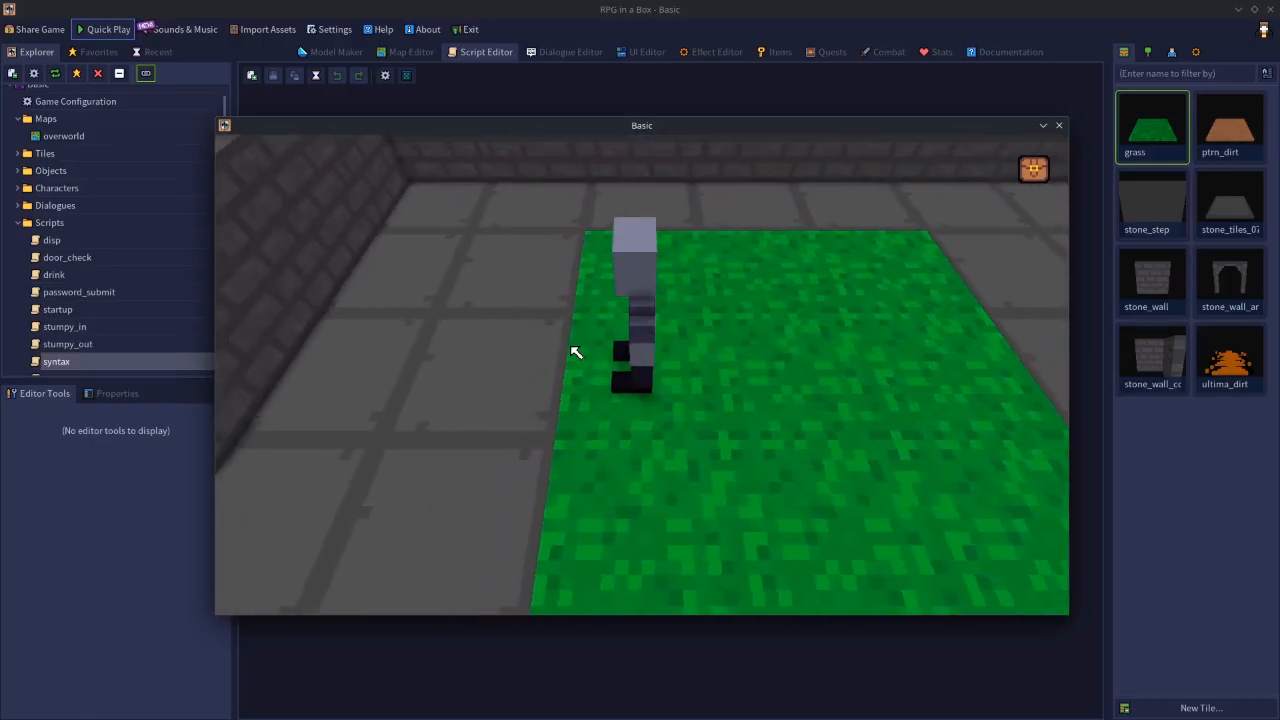
pyautogui.press('s')
pyautogui.press('d')
pyautogui.press('w')
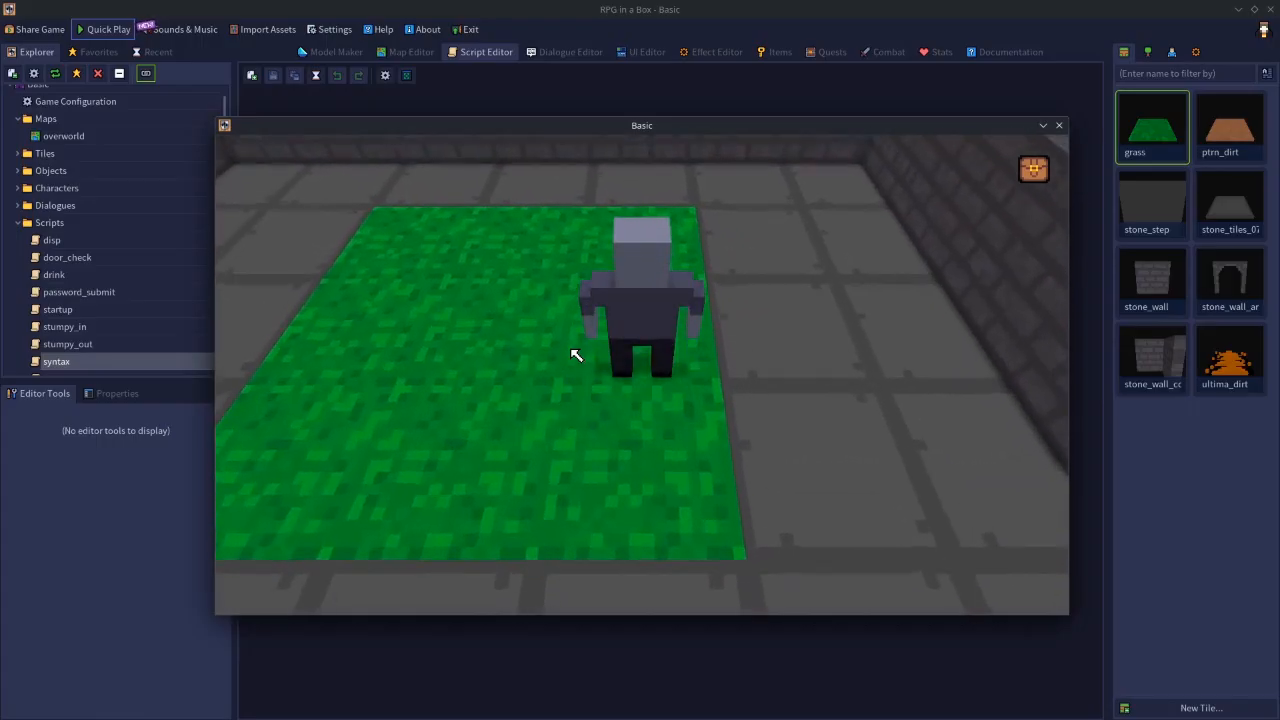
pyautogui.press('a')
pyautogui.press('s')
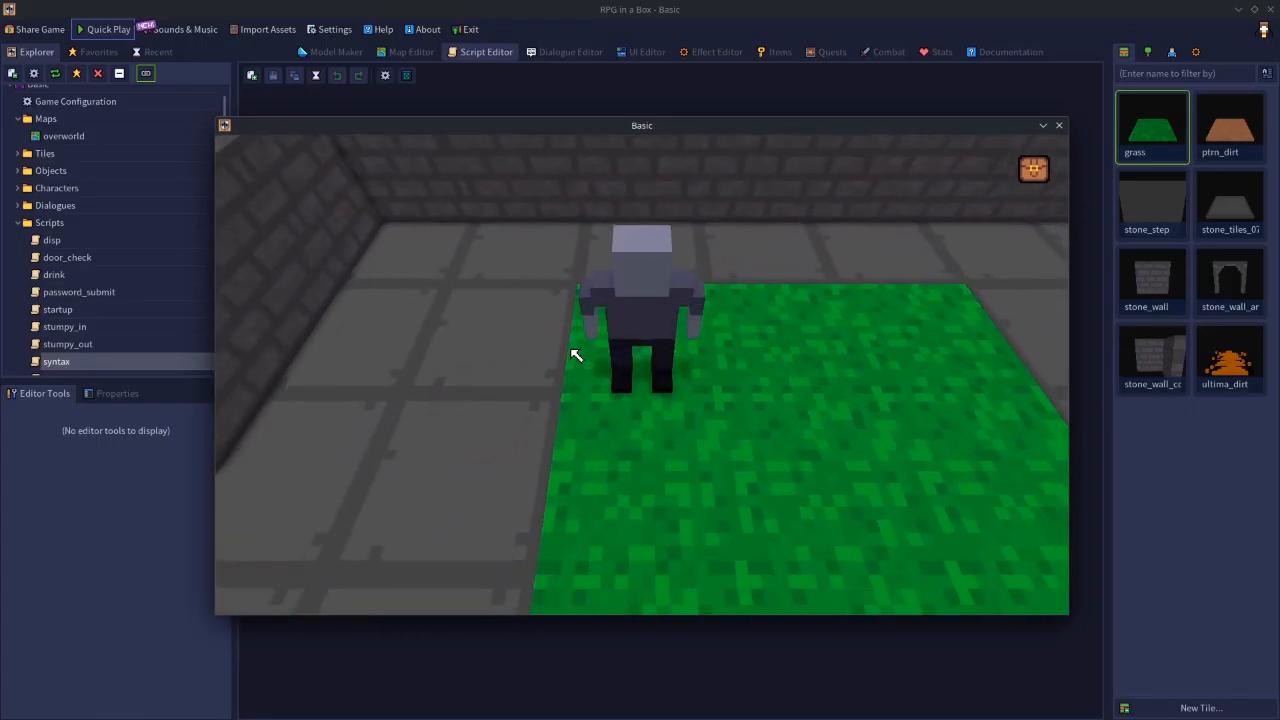
pyautogui.press('d')
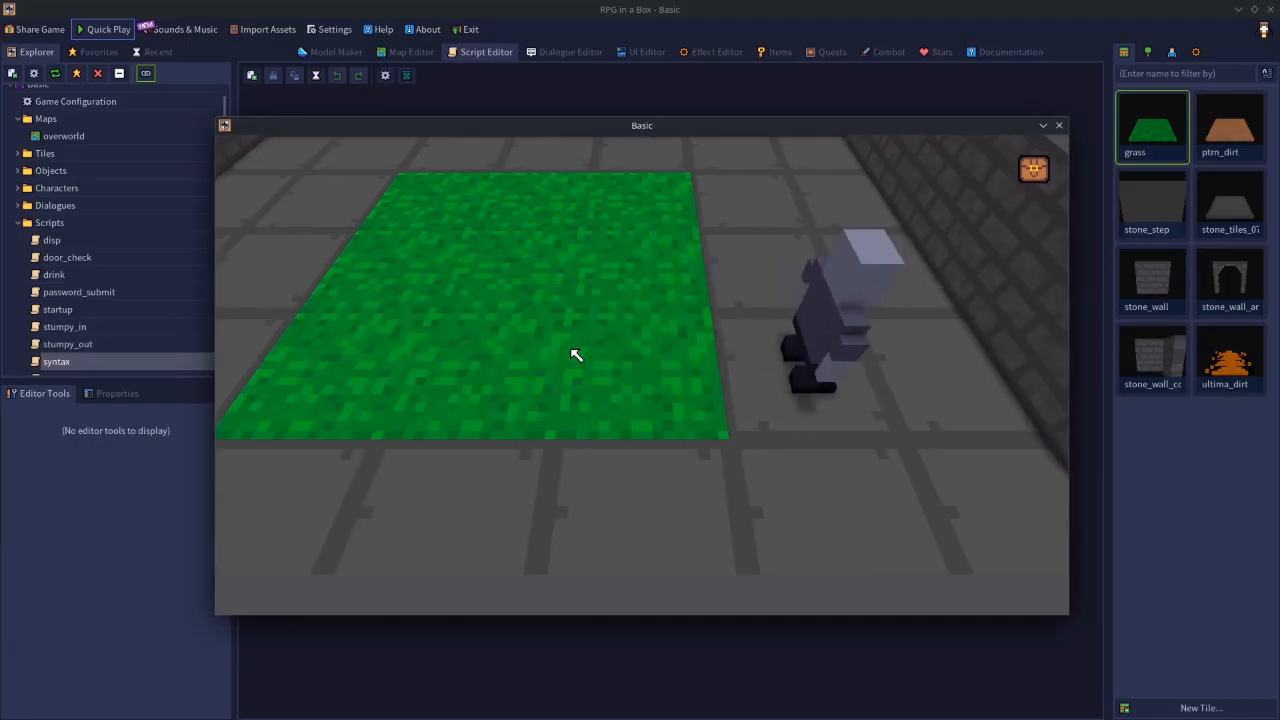
pyautogui.press('w')
pyautogui.press('s')
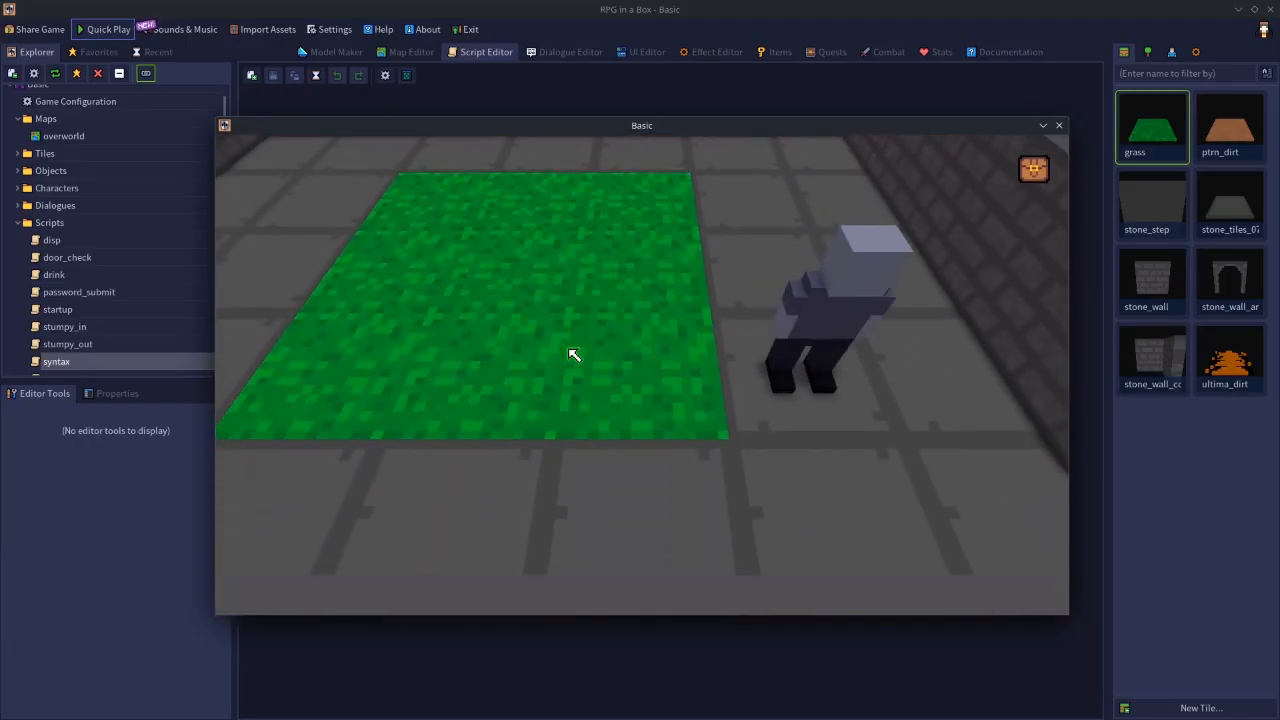
pyautogui.press('w')
pyautogui.press('s')
pyautogui.press('a')
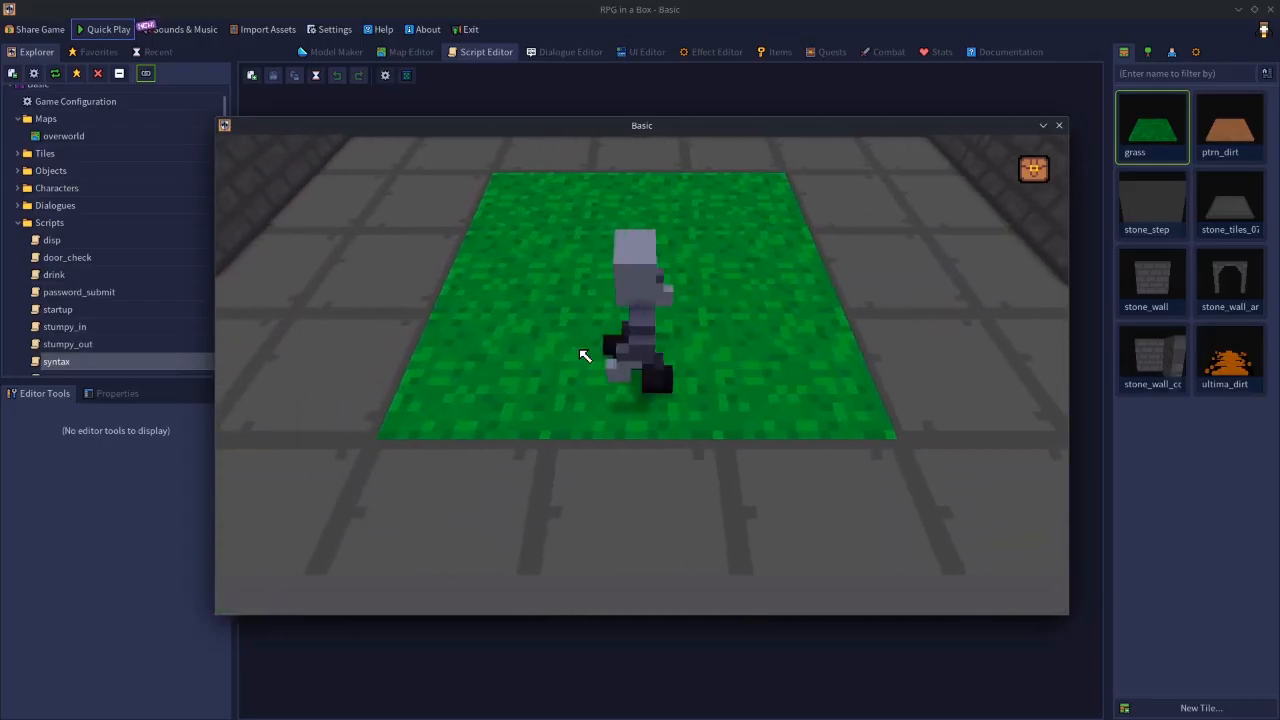
pyautogui.press('a')
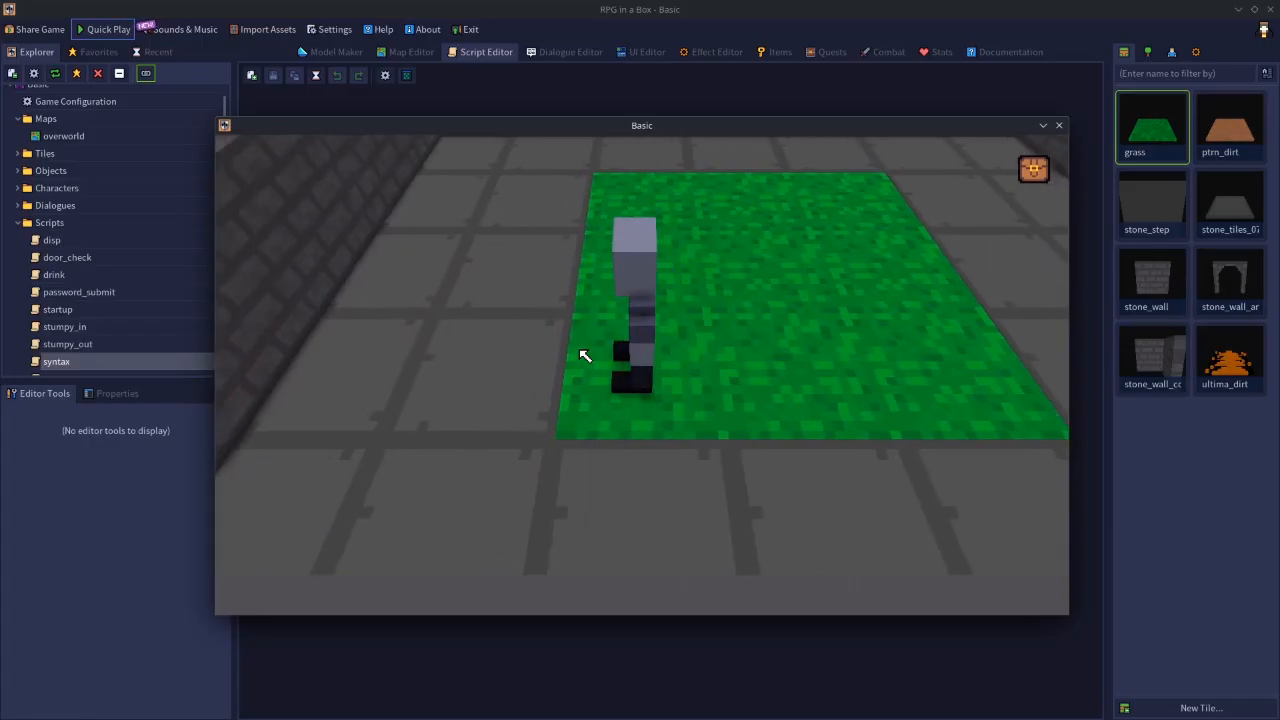
pyautogui.press('d')
pyautogui.press('a')
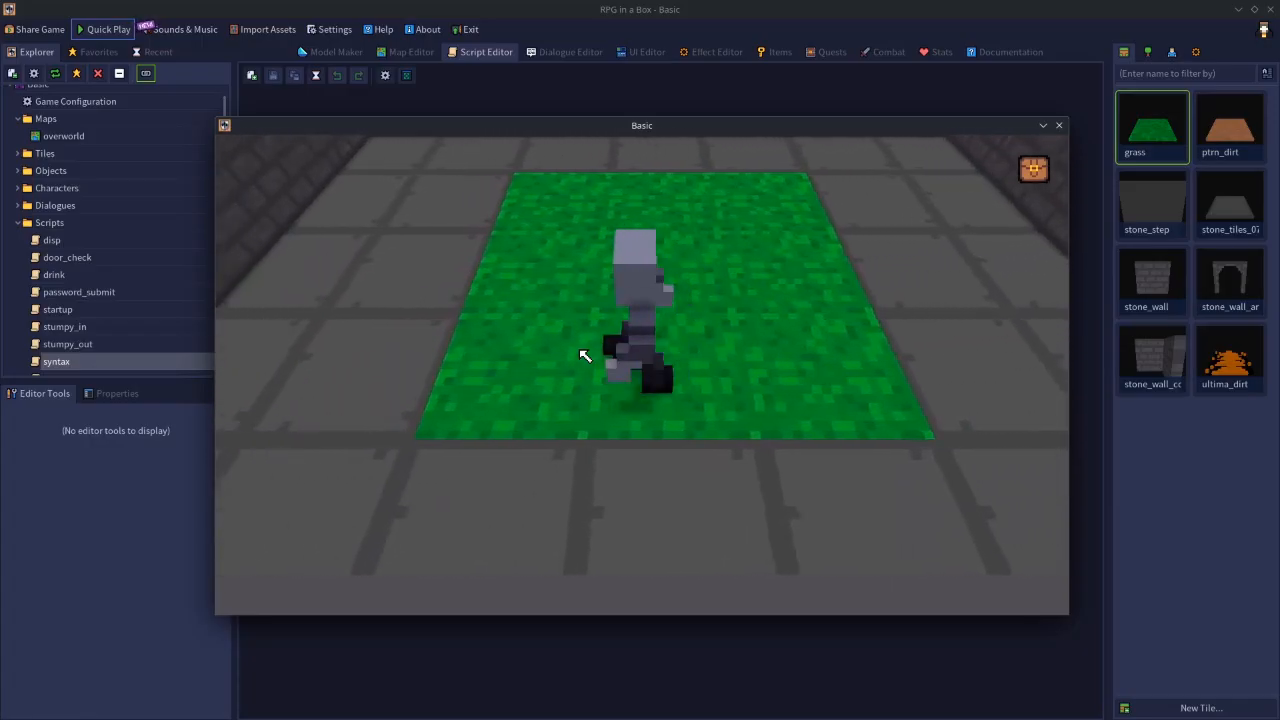
pyautogui.press('a')
pyautogui.press('d')
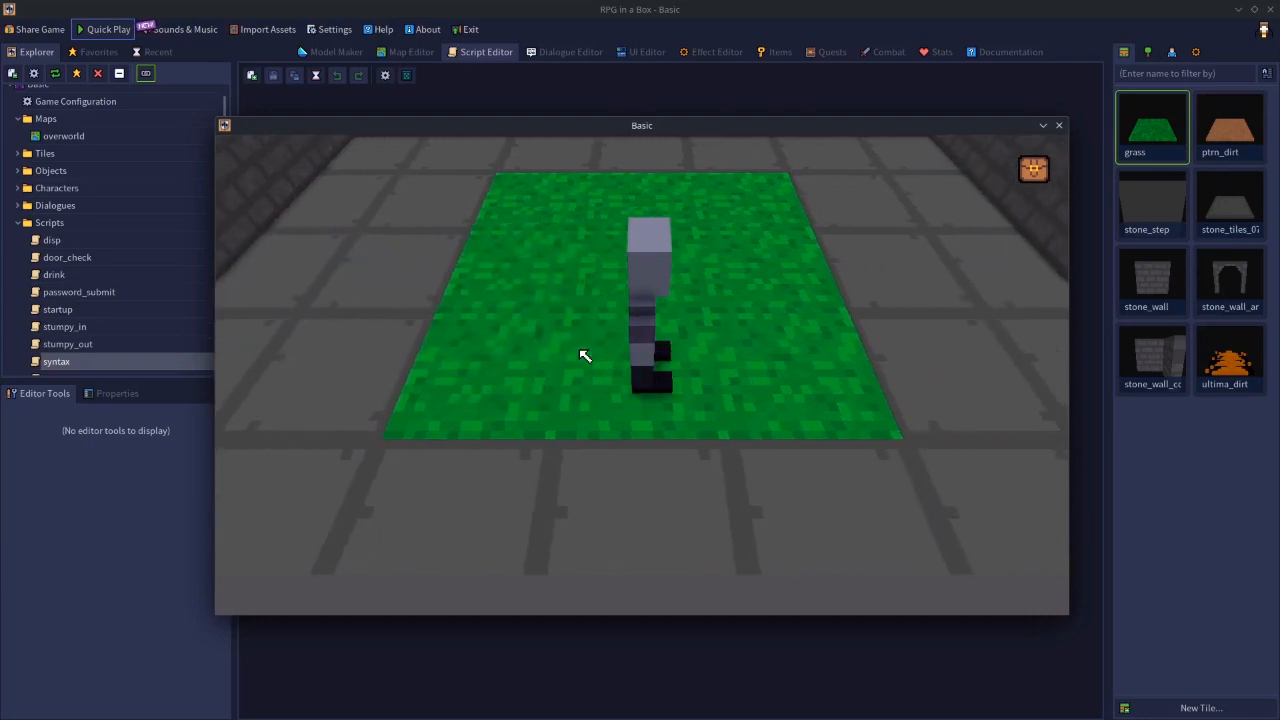
pyautogui.press('d')
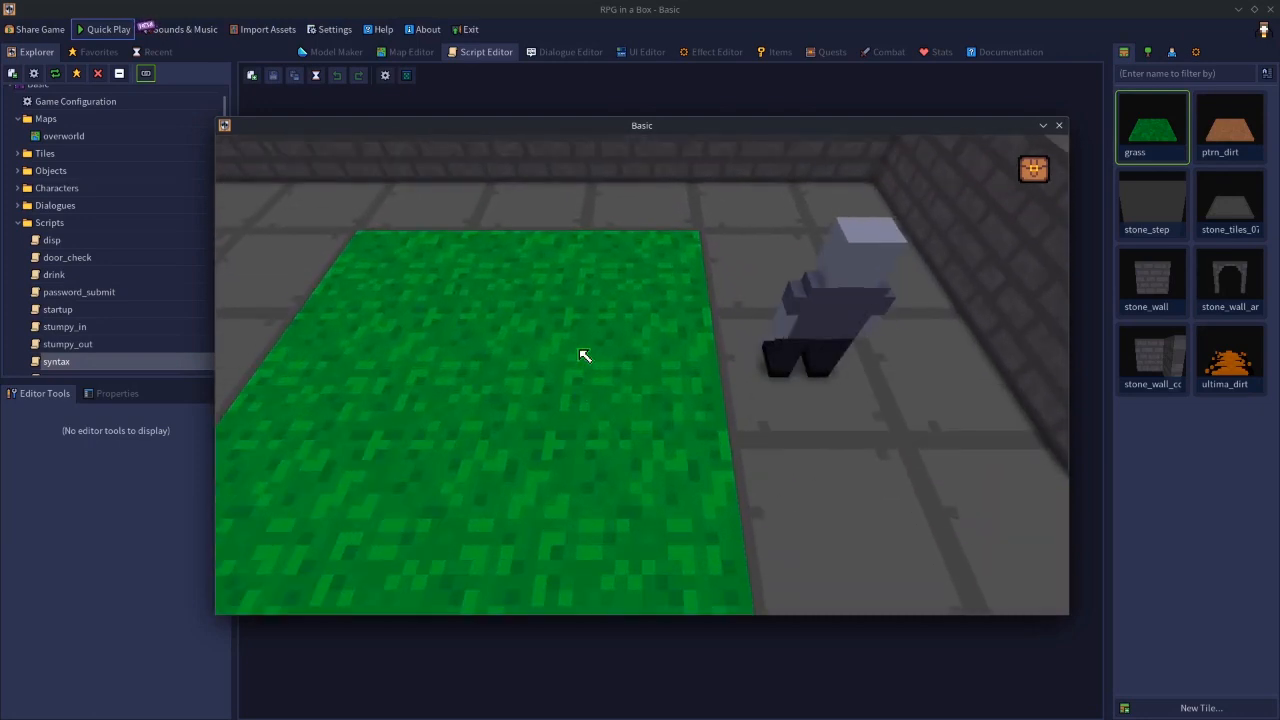
pyautogui.press('s')
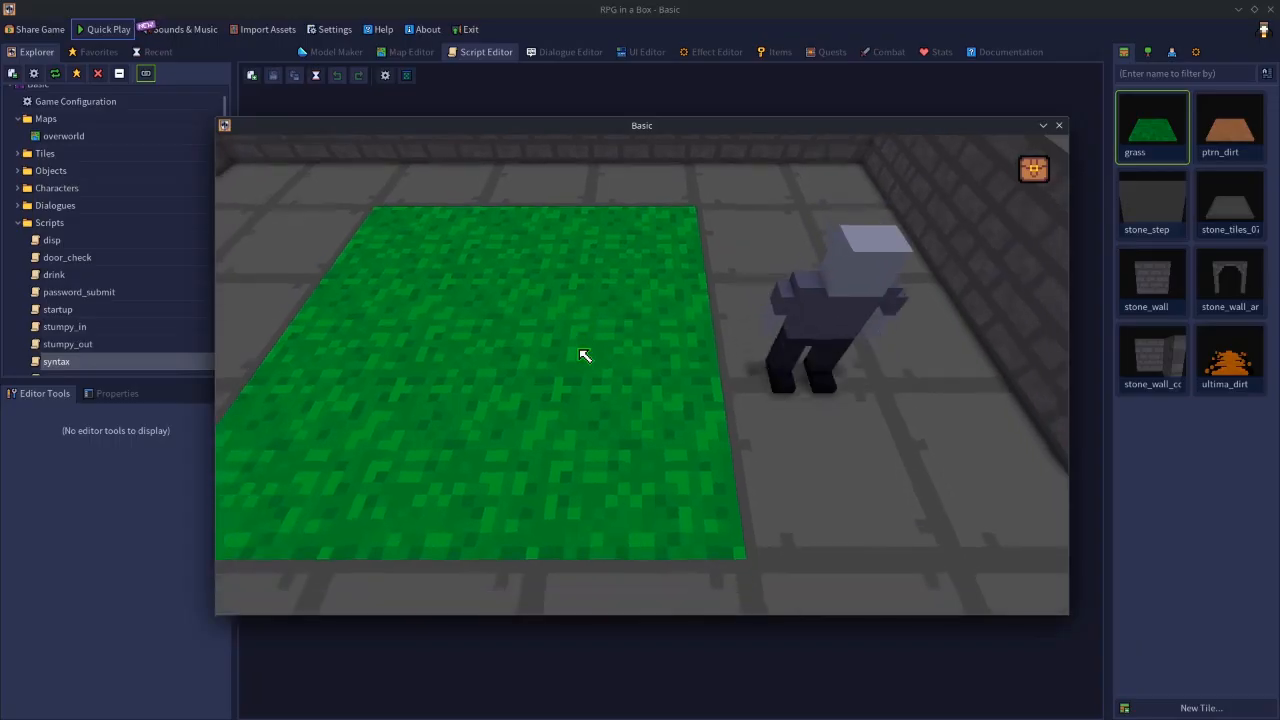
pyautogui.press('w')
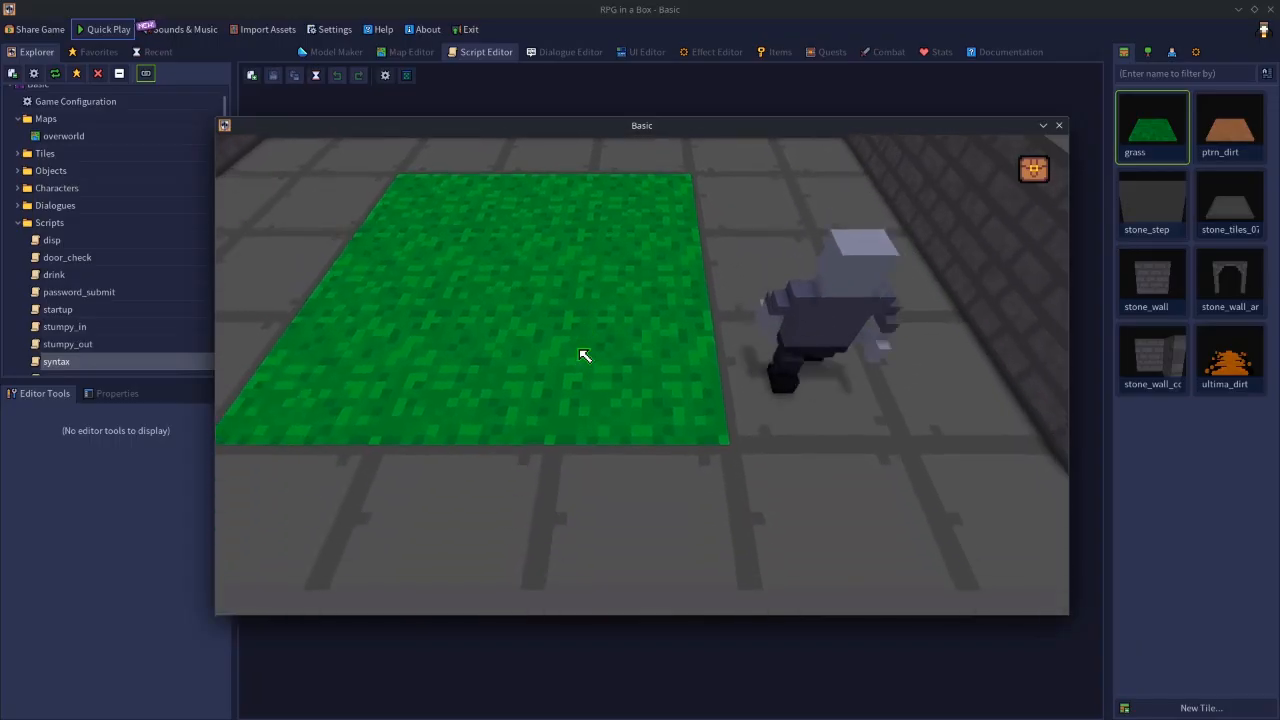
pyautogui.press('s')
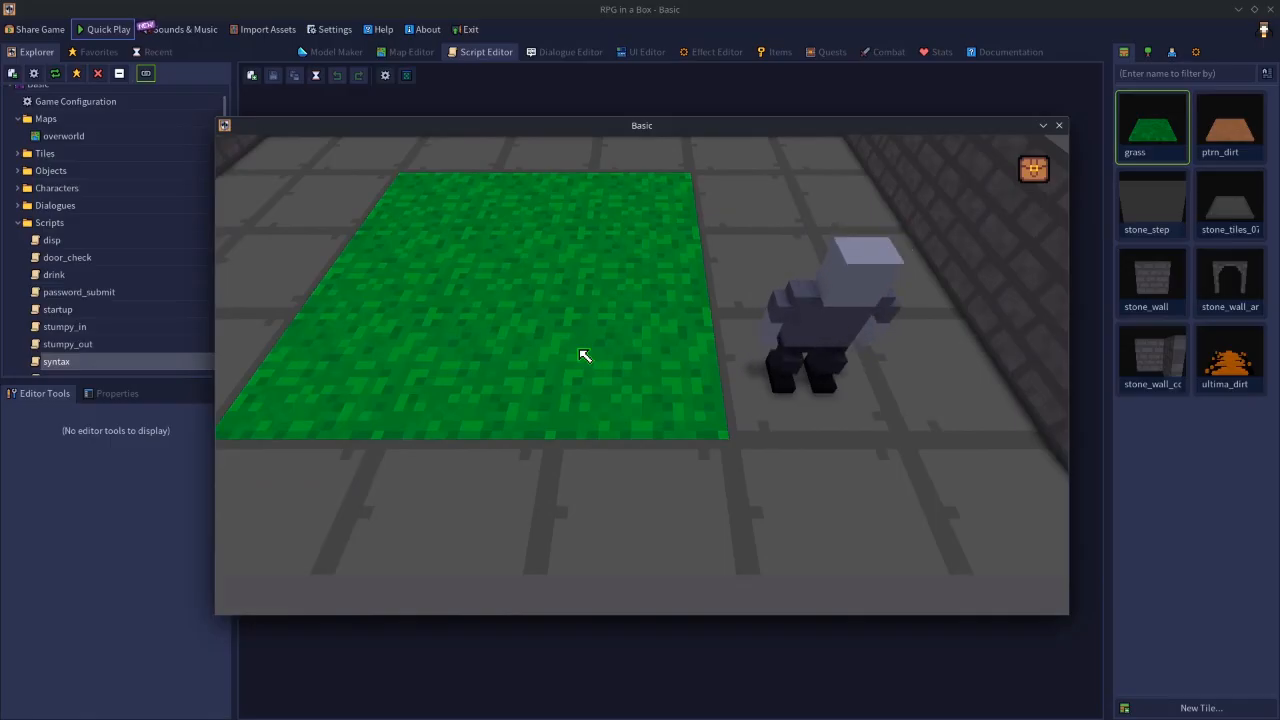
pyautogui.press('w')
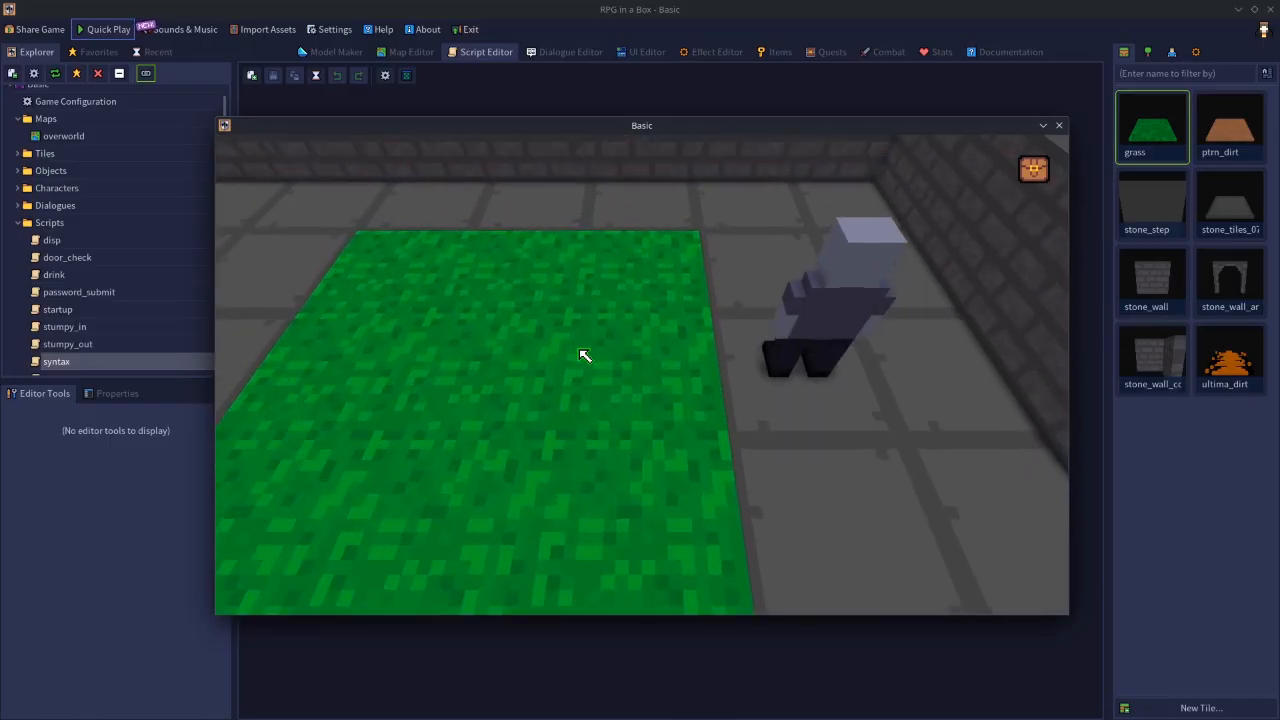
# - Walk the character between the middle of the grass and the stone floor on its right to examine the camera's sideways limit
pyautogui.press('s')
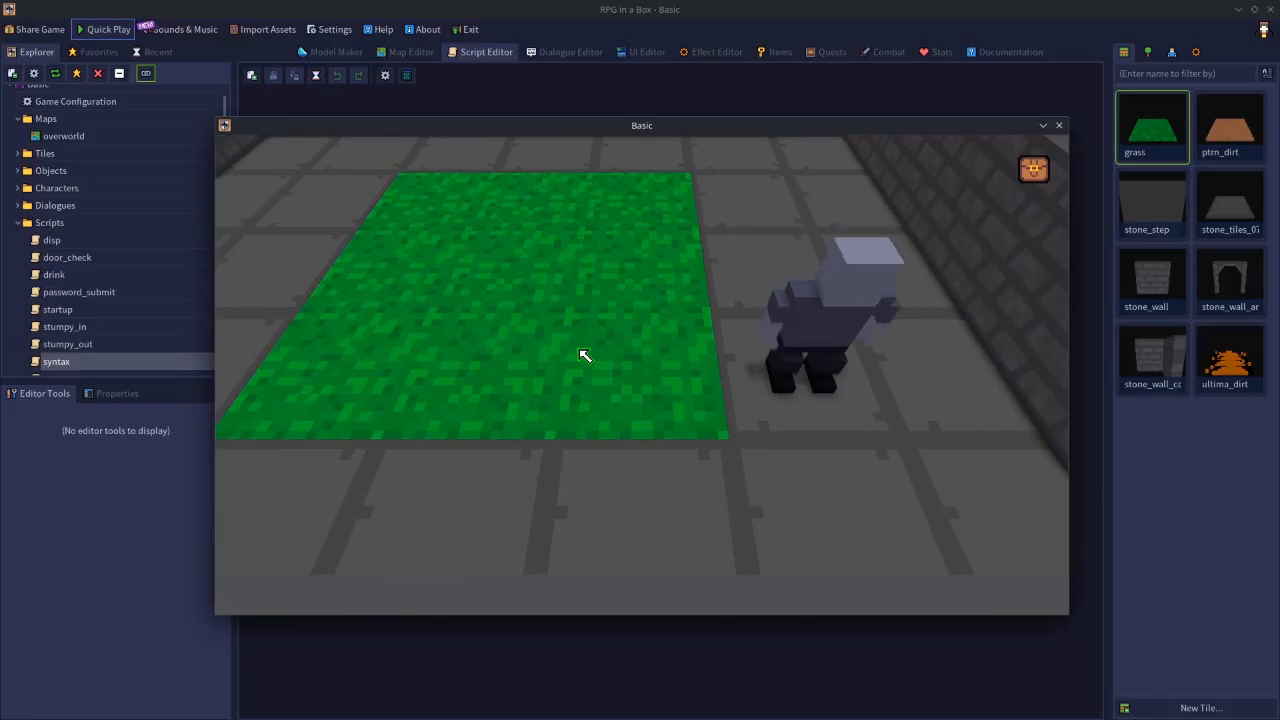
pyautogui.press('a')
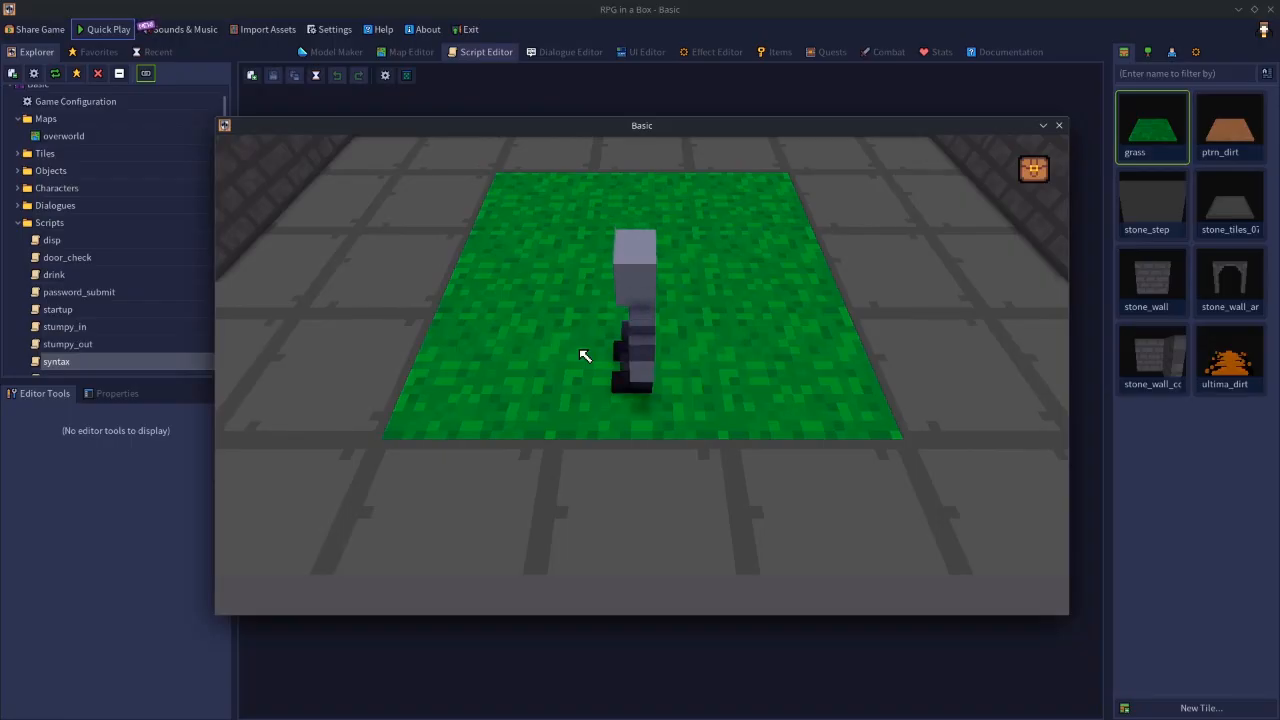
pyautogui.press('w')
pyautogui.press('s')
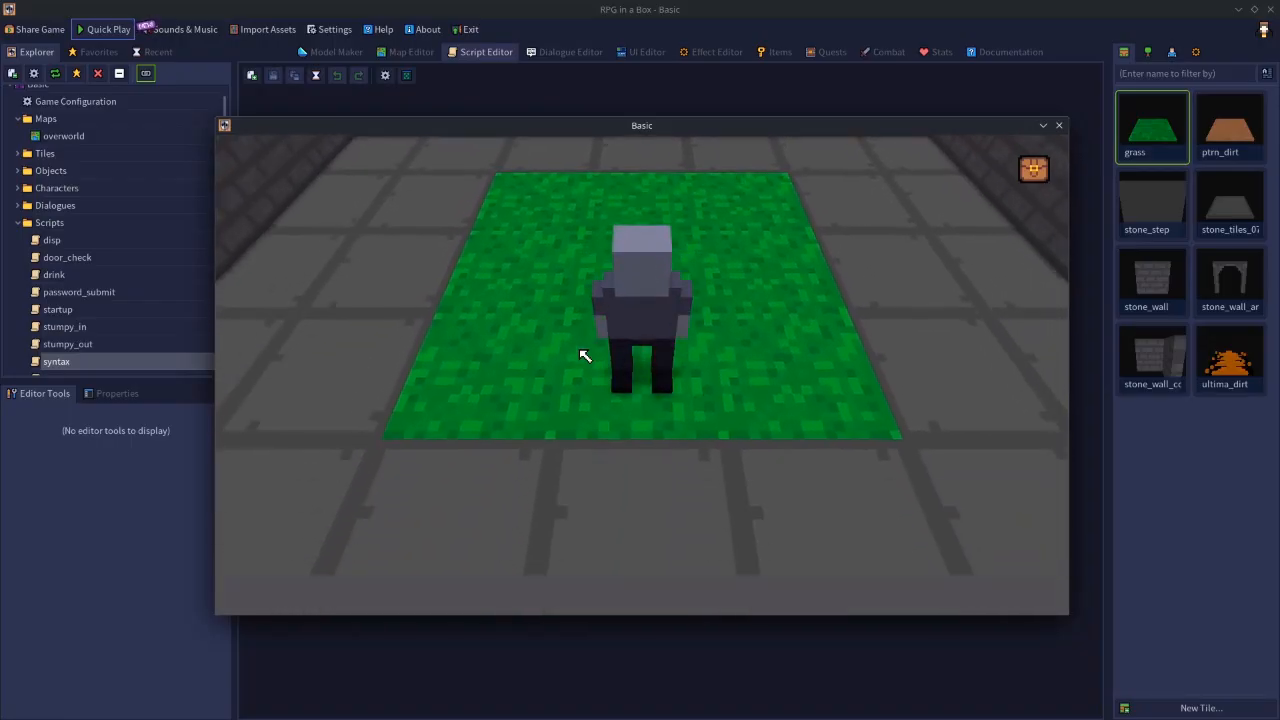
pyautogui.press('w')
pyautogui.press('s')
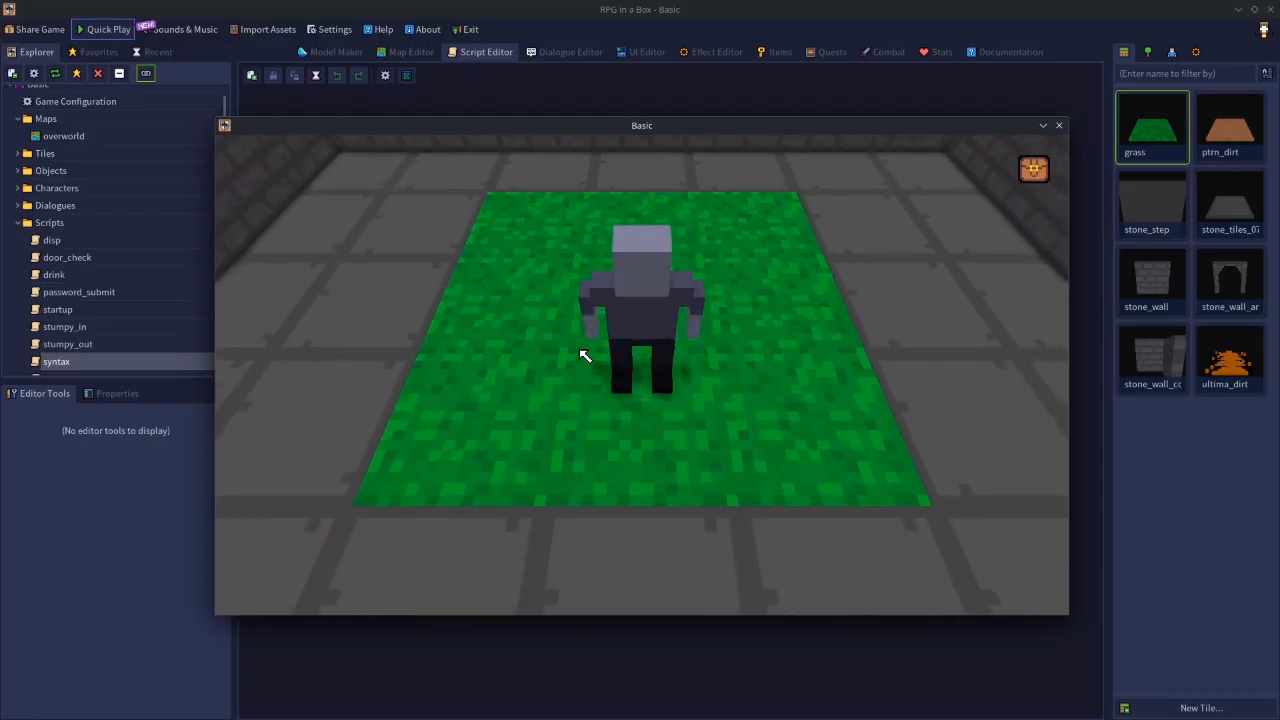
pyautogui.press('d')
pyautogui.press('w')
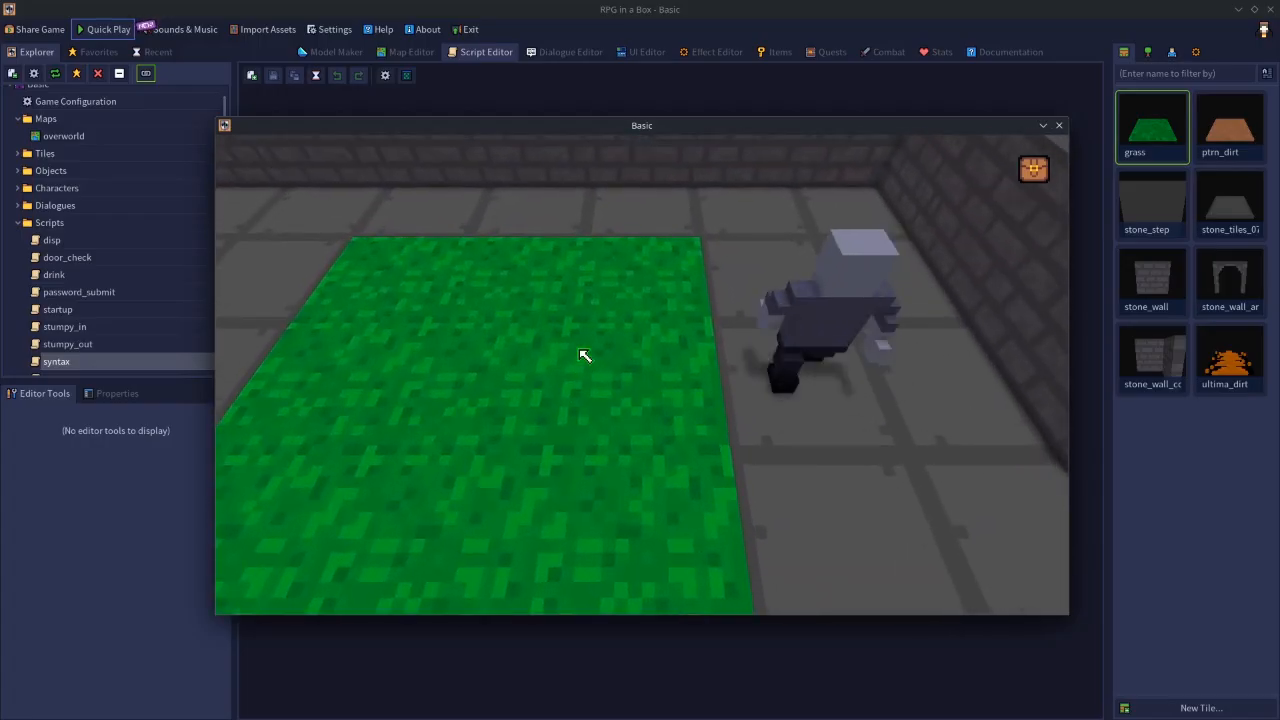
pyautogui.press('s')
pyautogui.press('a')
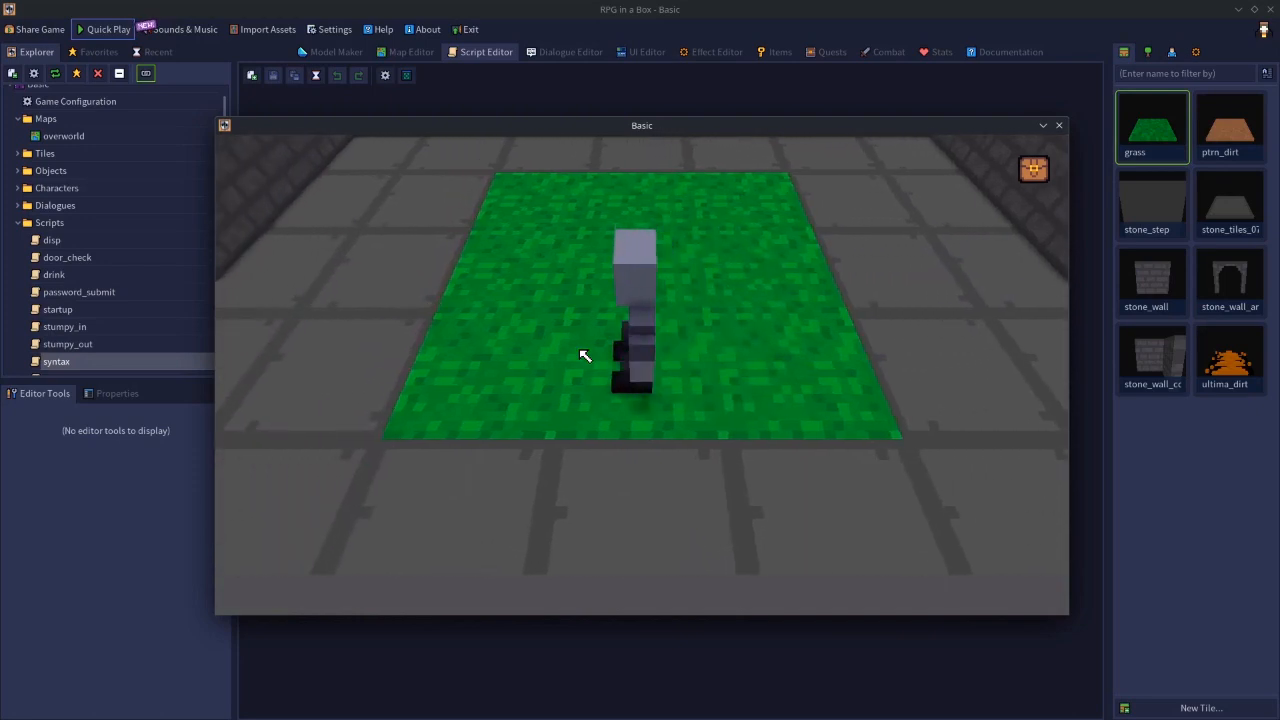
# - Walk the character past the far edge of the grass, sidestep along the back wall and return to examine the camera's forward limit
pyautogui.press('w')
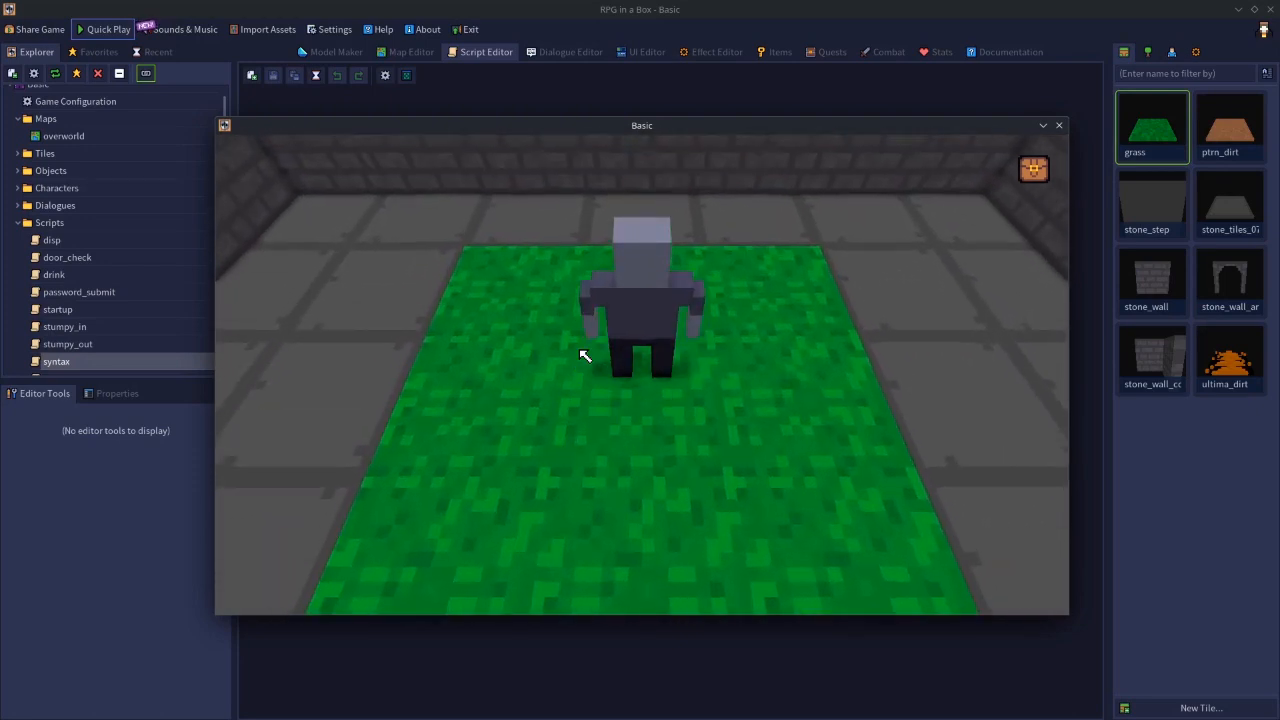
pyautogui.press('a')
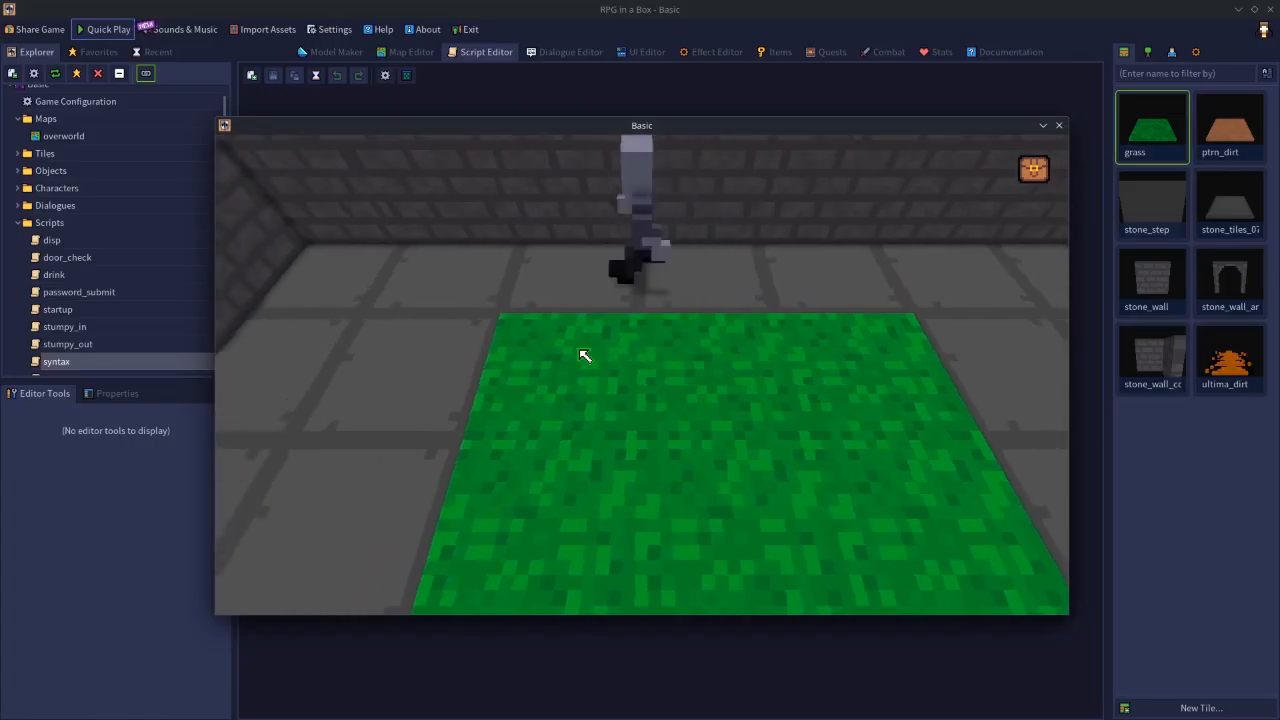
pyautogui.press('d')
pyautogui.press('a')
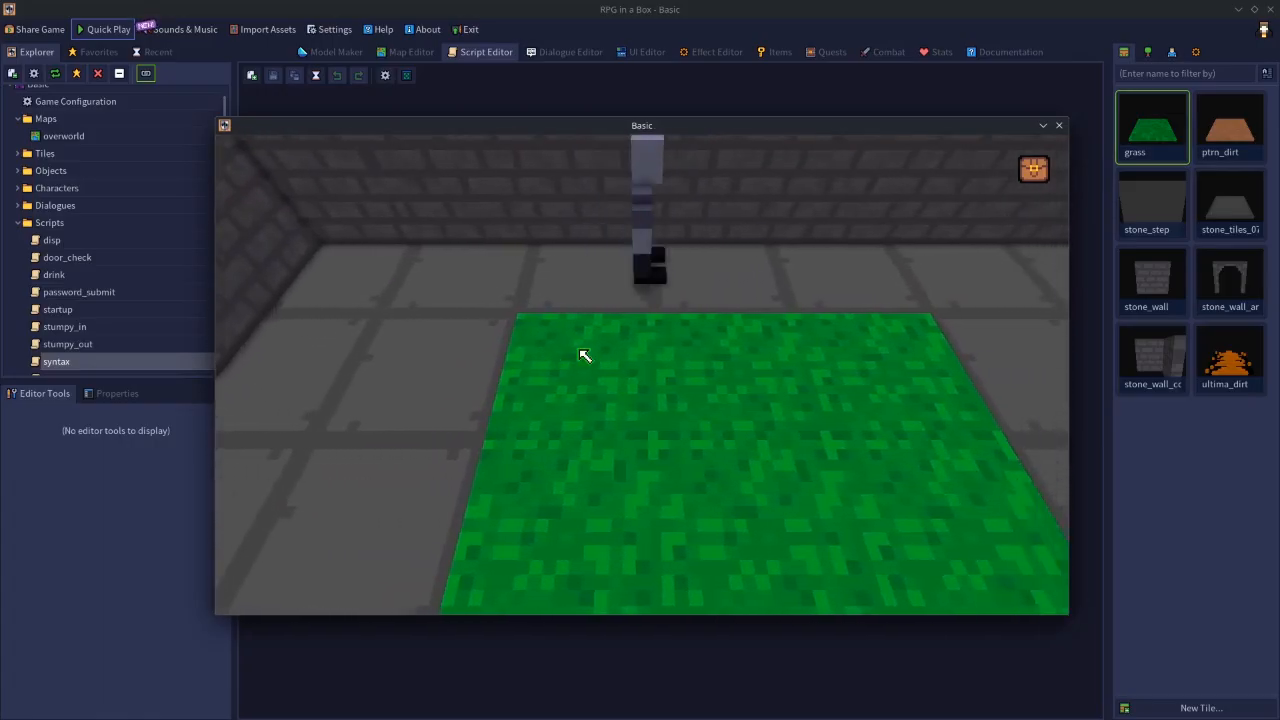
pyautogui.press('d')
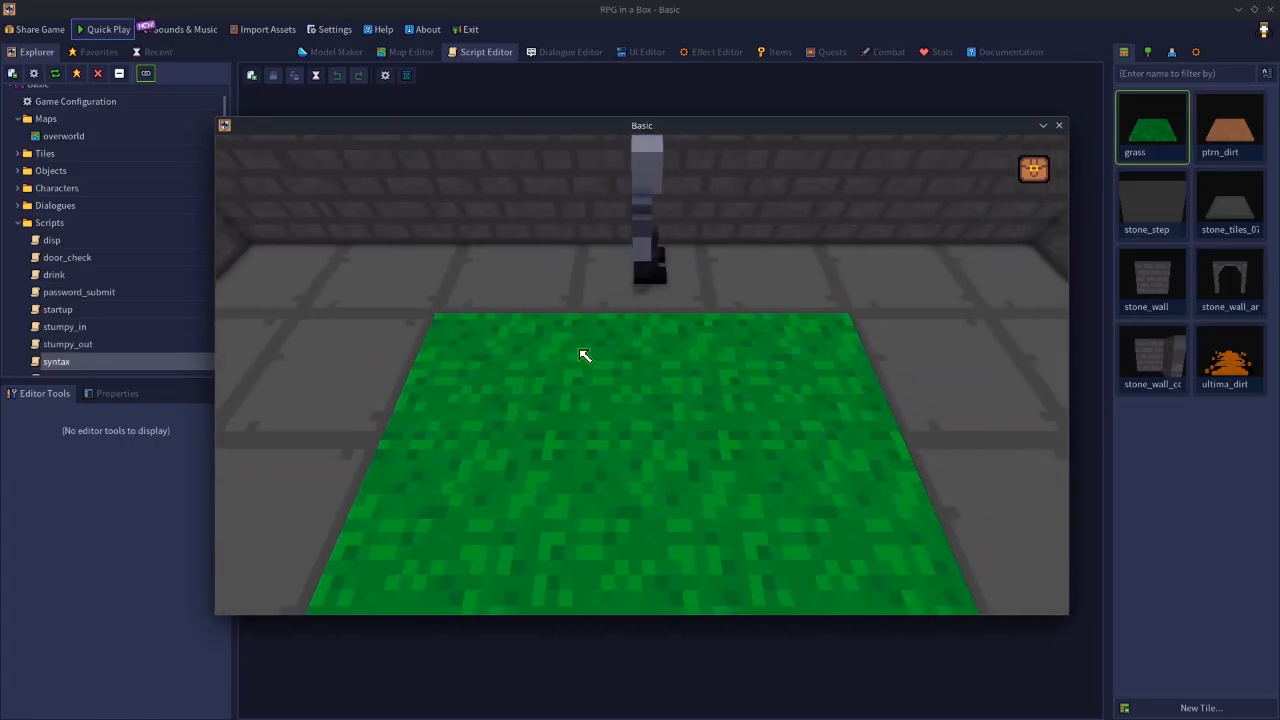
pyautogui.press('s')
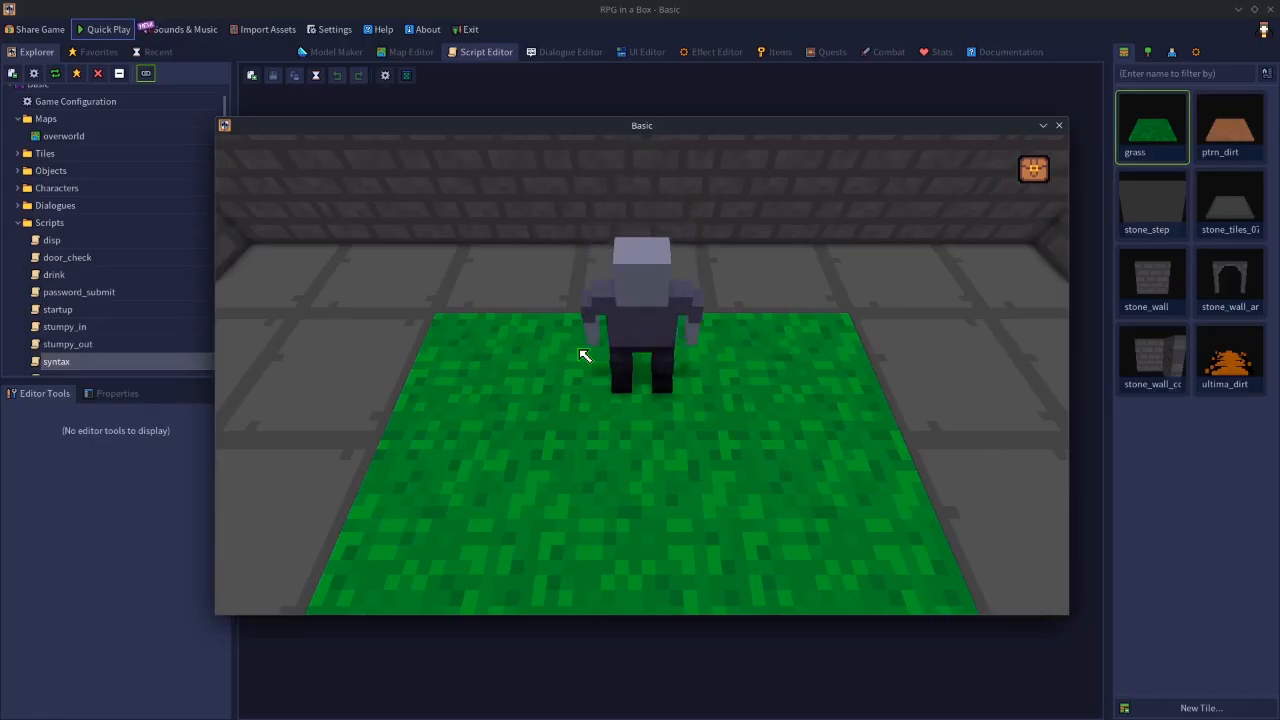
pyautogui.press('s')
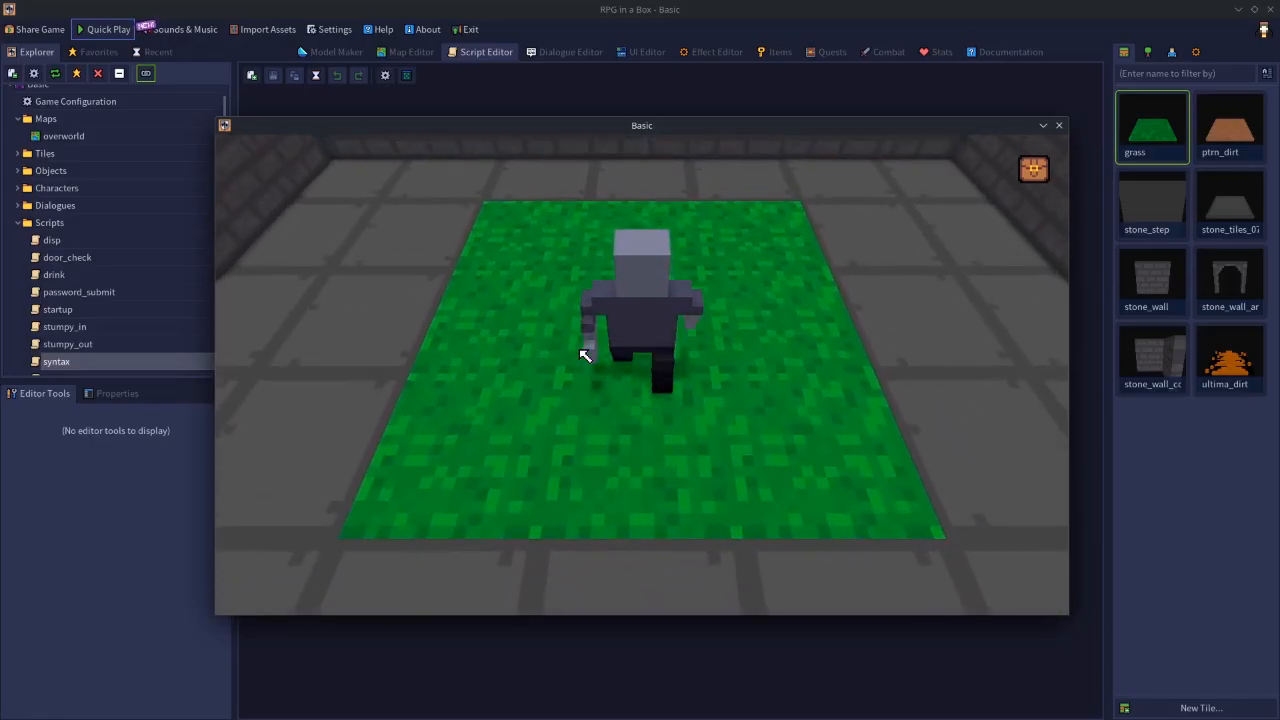
pyautogui.press('w')
pyautogui.press('s')
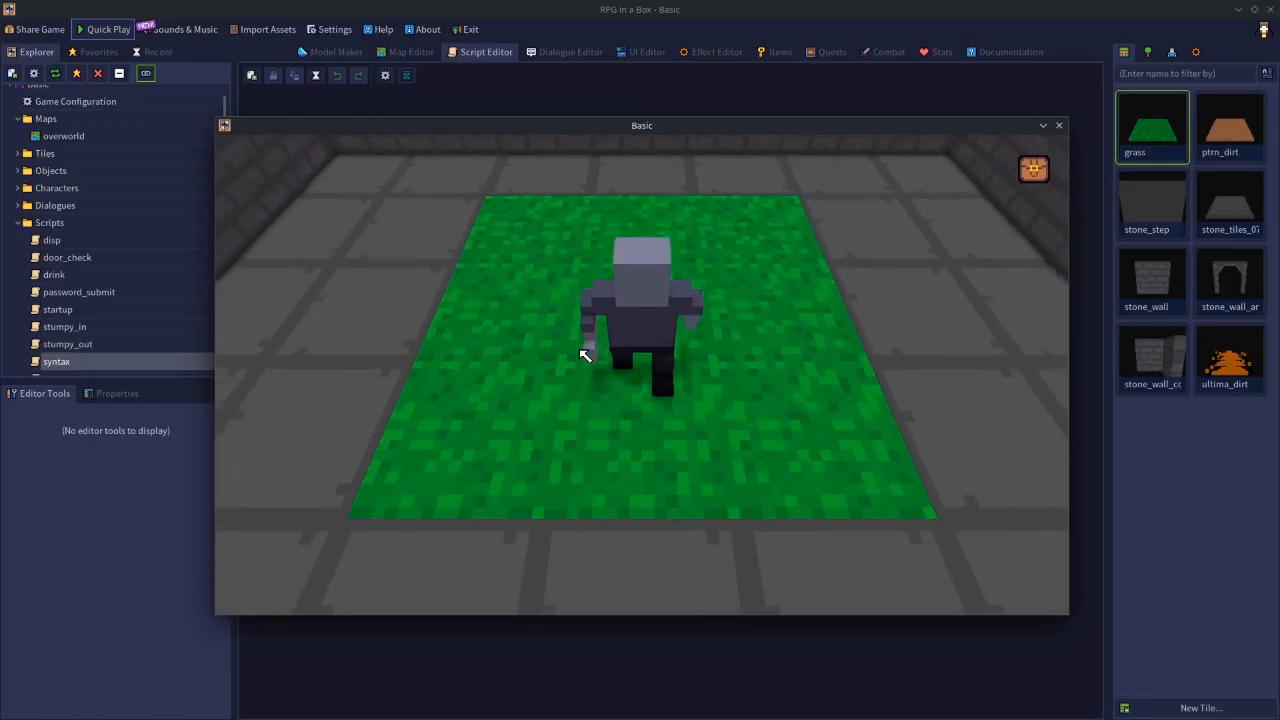
# - Walk the character across the near grass row from the left stone strip to the right one and back, examining how the camera tracks
pyautogui.press('a')
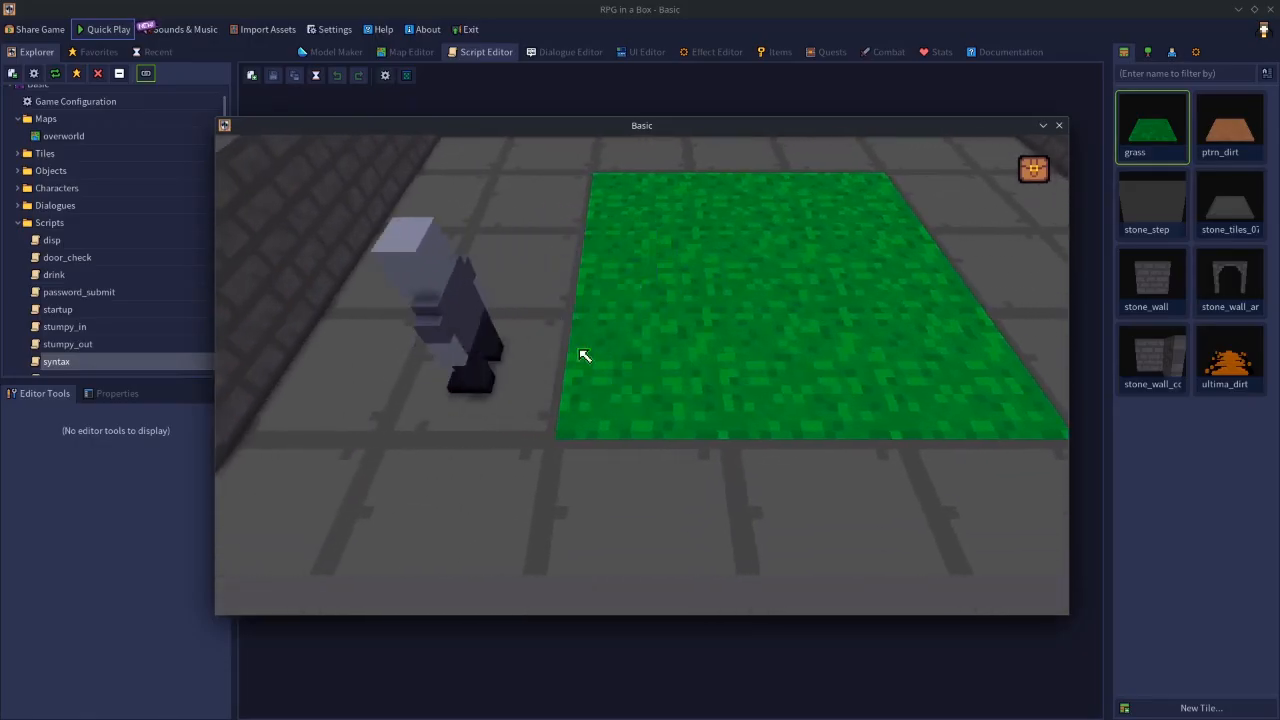
pyautogui.press('a')
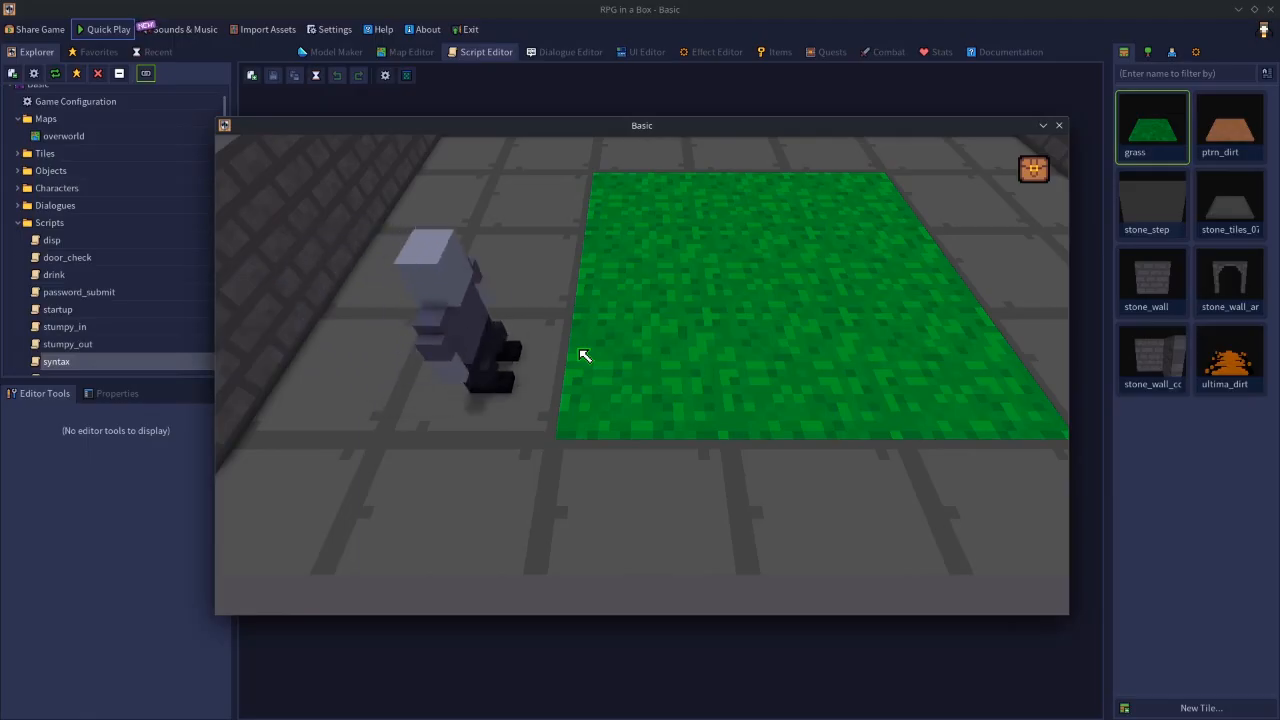
pyautogui.press('w')
pyautogui.press('s')
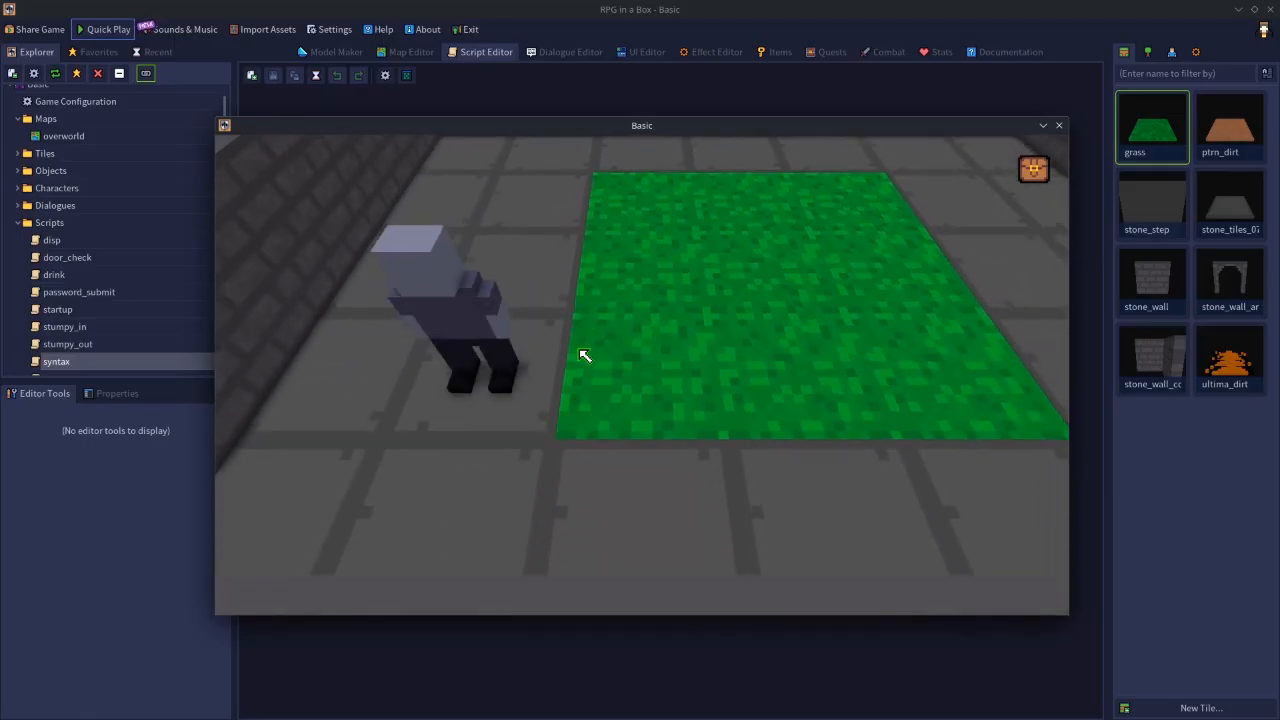
pyautogui.press('d')
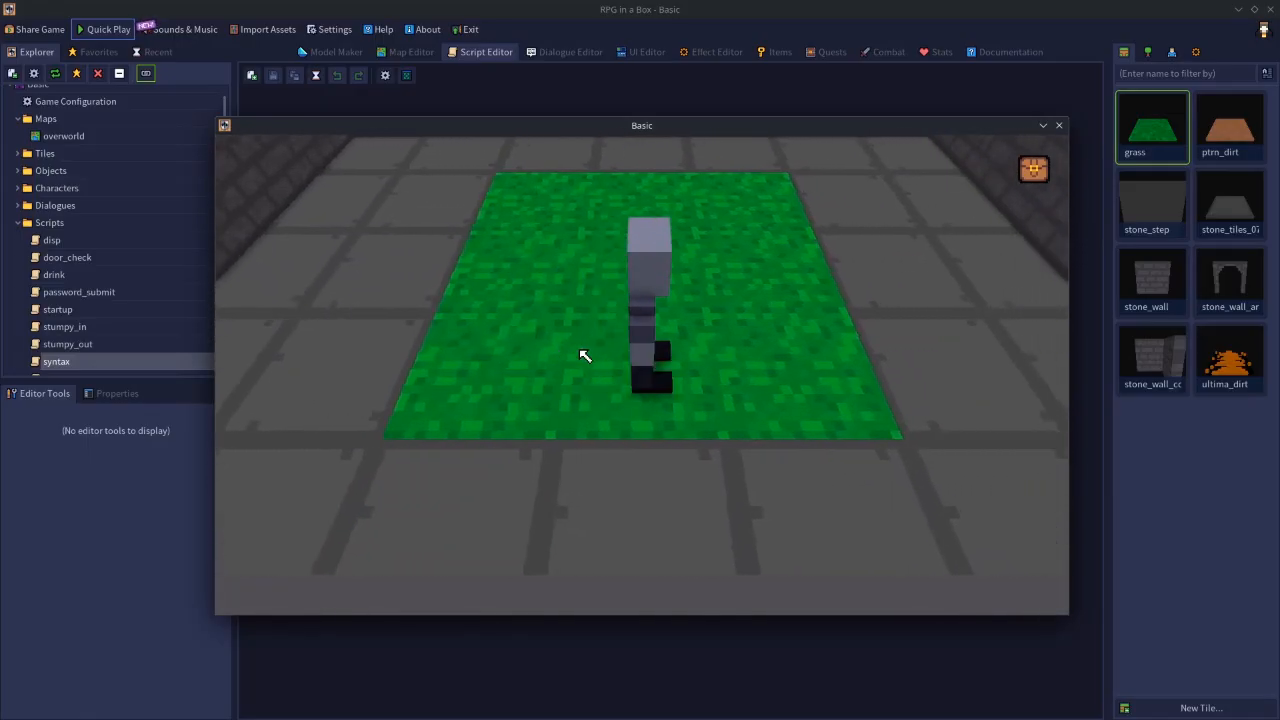
pyautogui.press('d')
pyautogui.press('d')
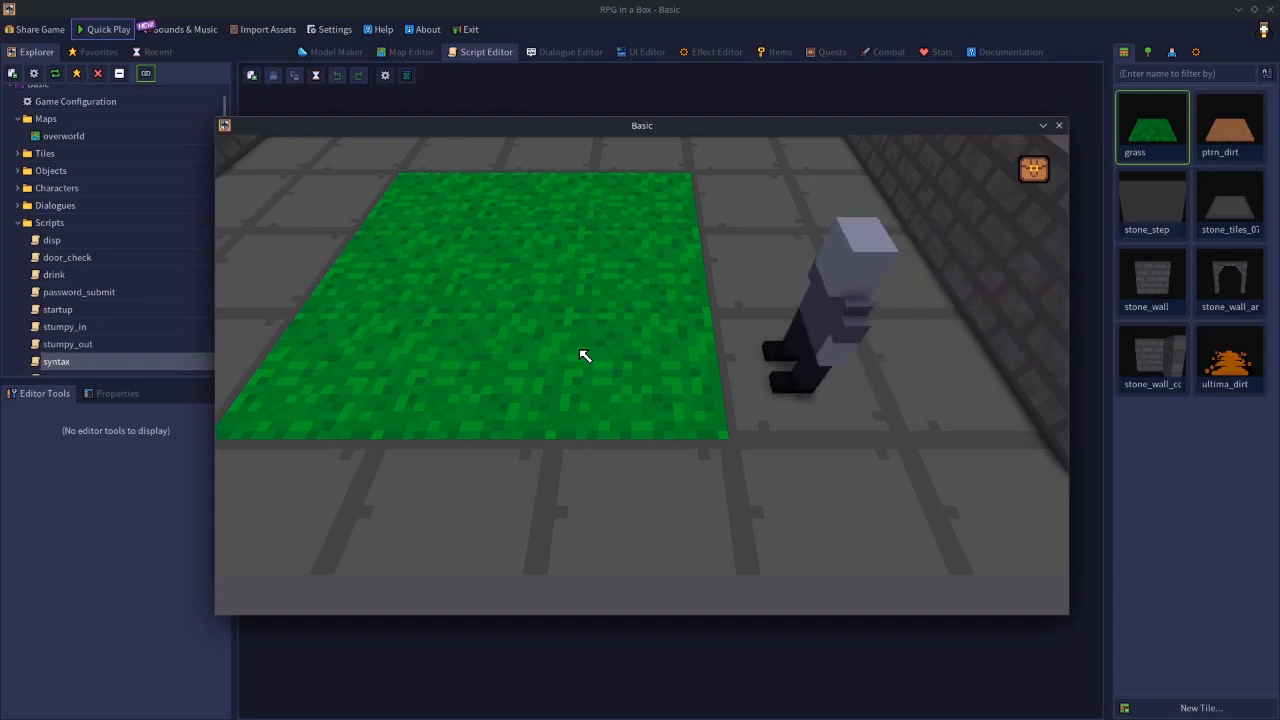
pyautogui.press('w')
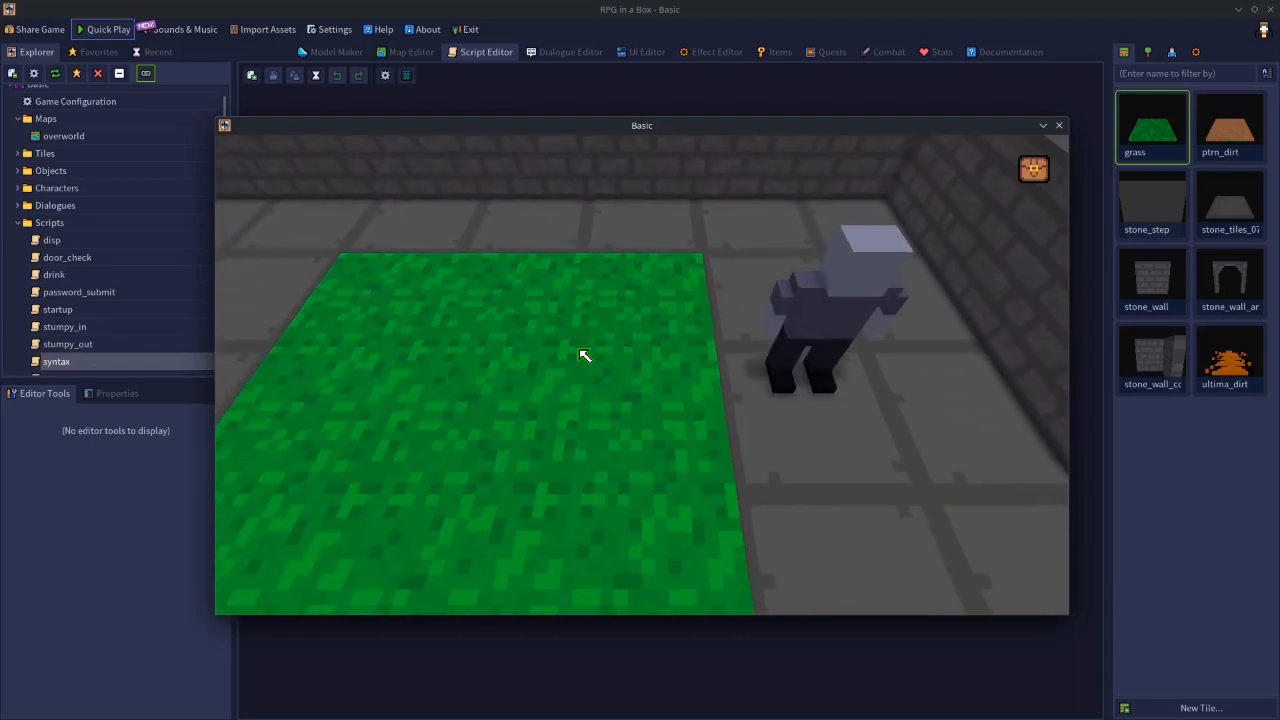
pyautogui.press('s')
pyautogui.press('a')
pyautogui.press('w')
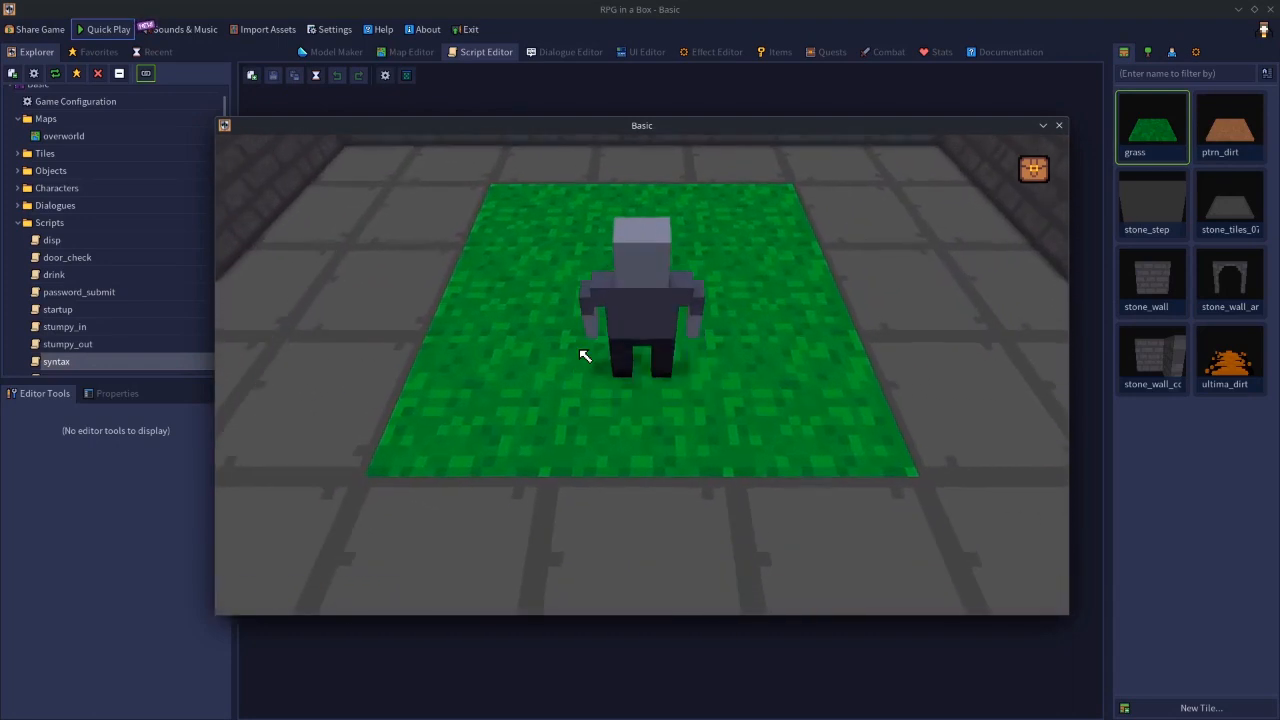
# - Walk the character to the back wall again, move sideways there and return over the grass to recheck the camera's behaviour
pyautogui.press('w')
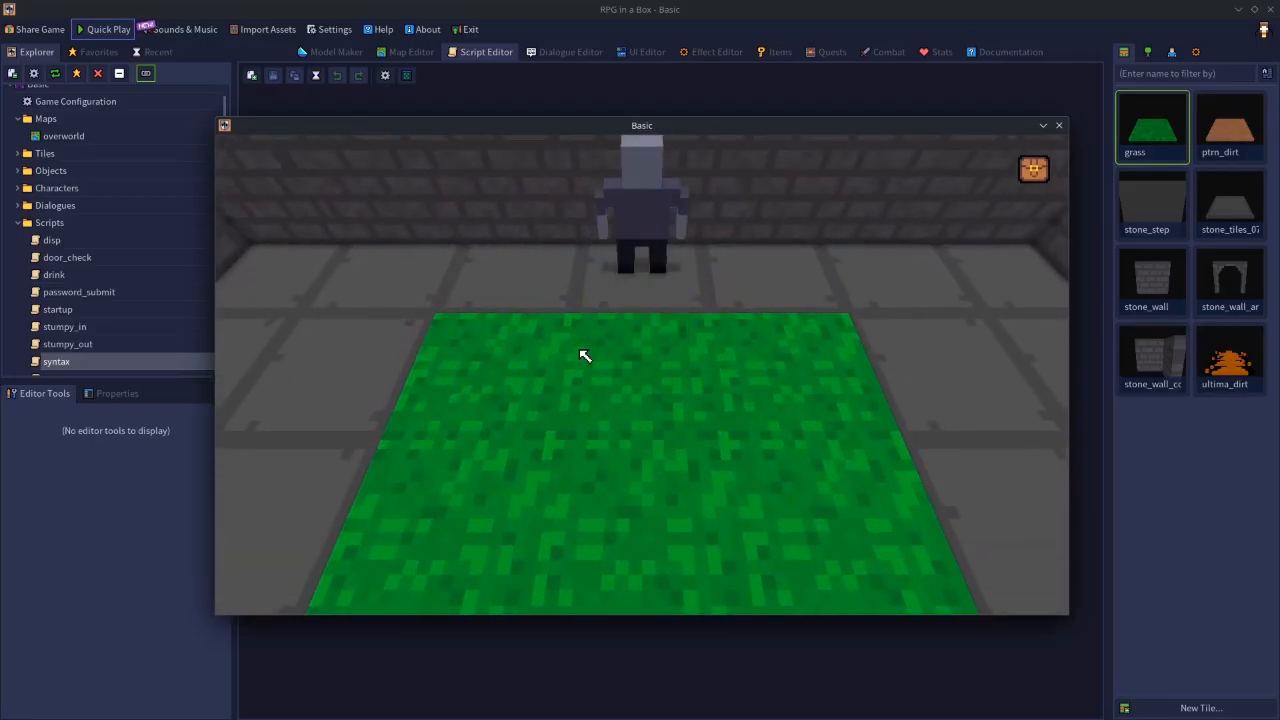
pyautogui.press('d')
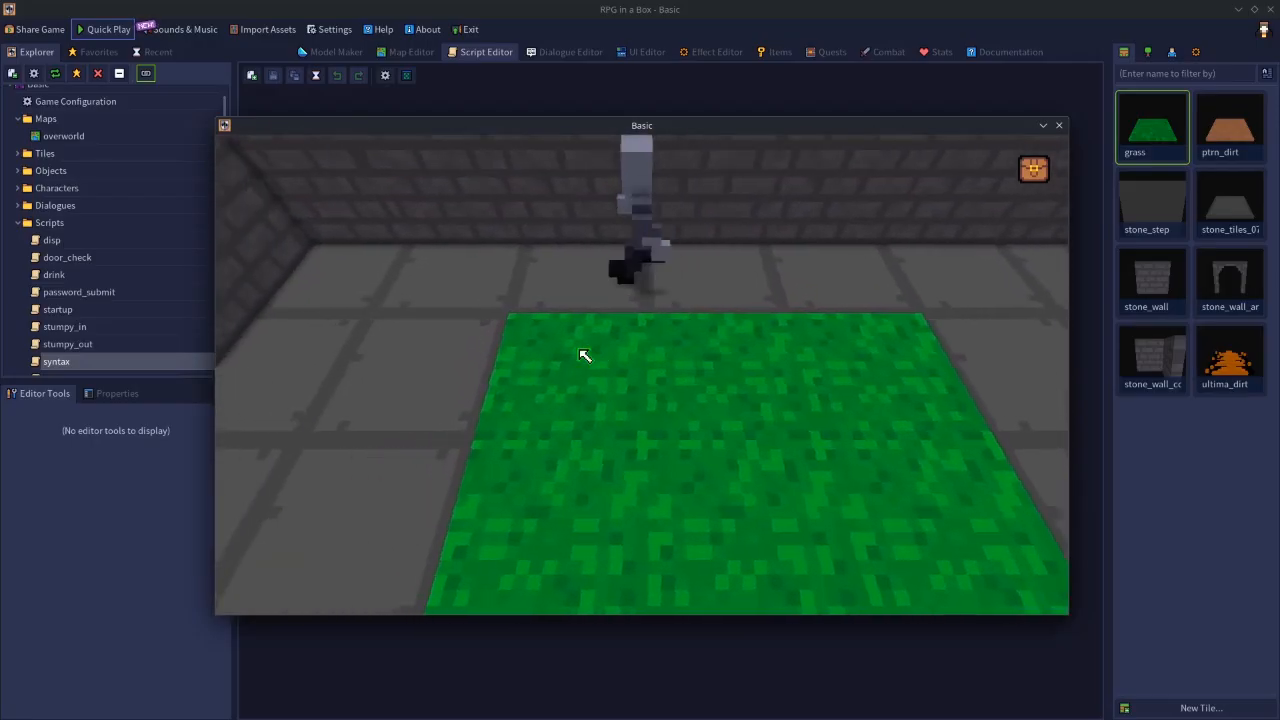
pyautogui.press('a')
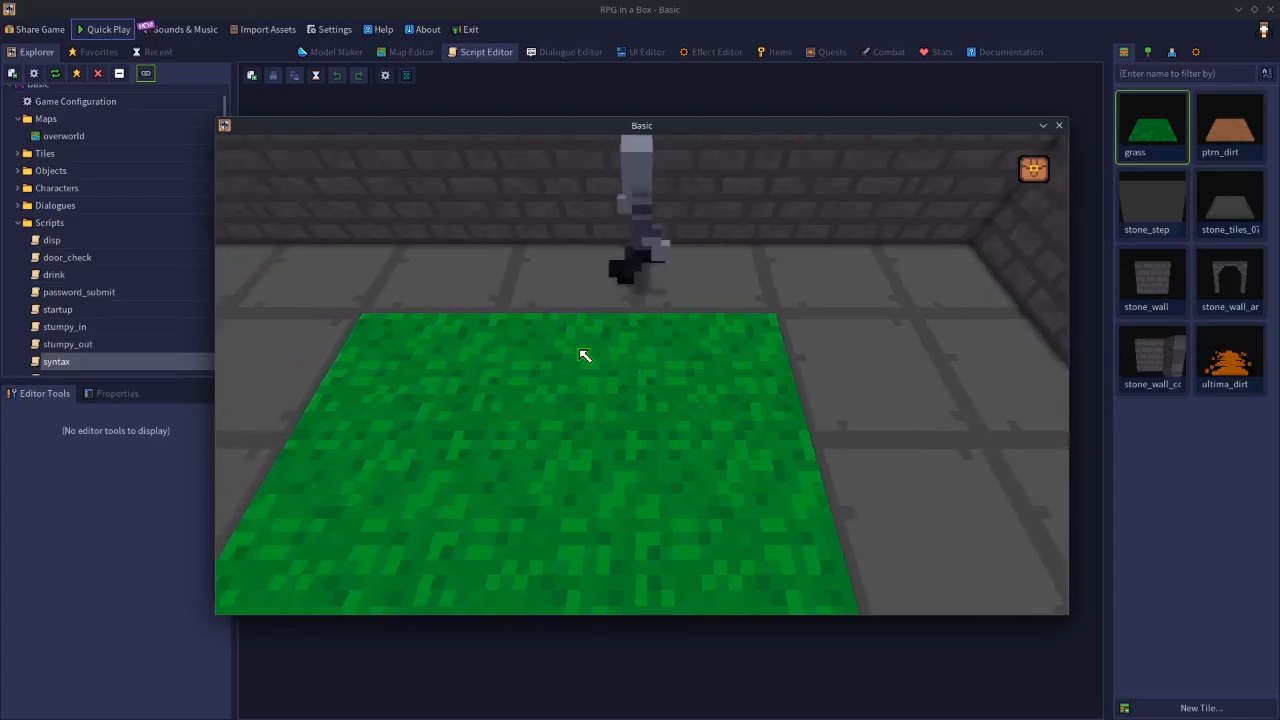
pyautogui.press('s')
pyautogui.press('w')
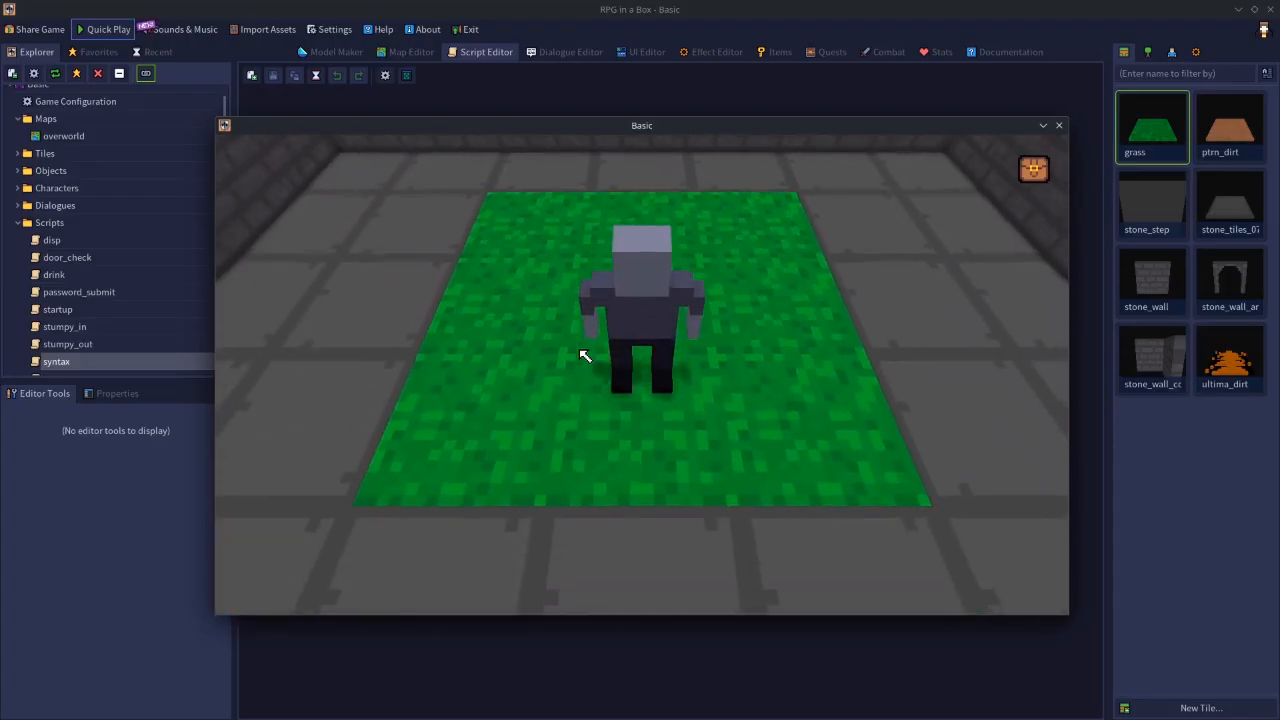
pyautogui.press('d')
pyautogui.press('a')
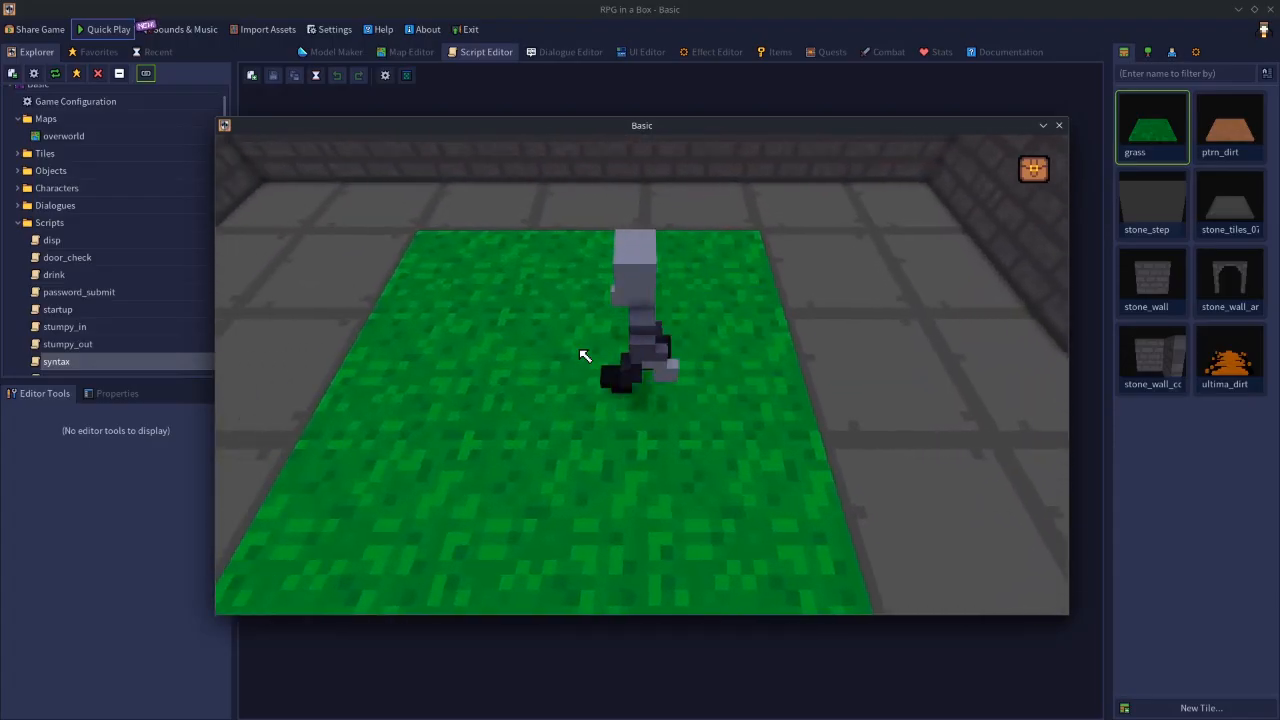
pyautogui.press('s')
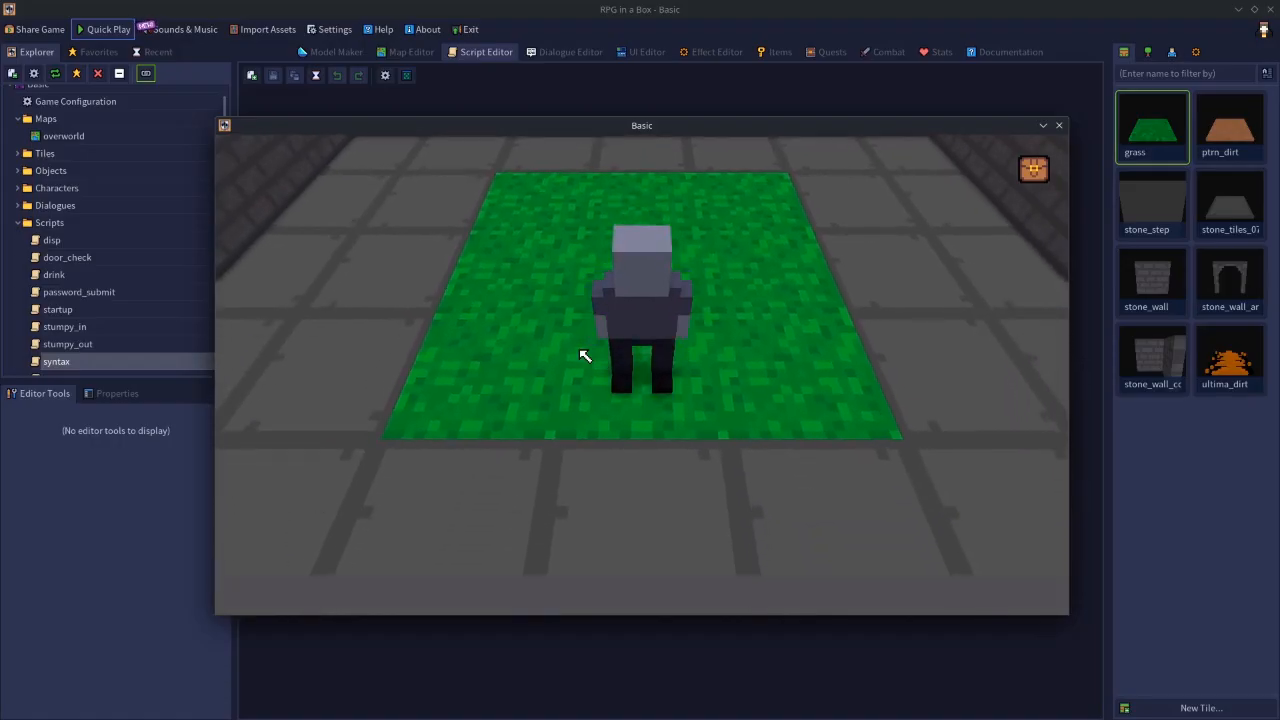
# - Walk the character back and forth along the stone strip left of the grass up to the back wall to examine the camera's corner limits
pyautogui.press('a')
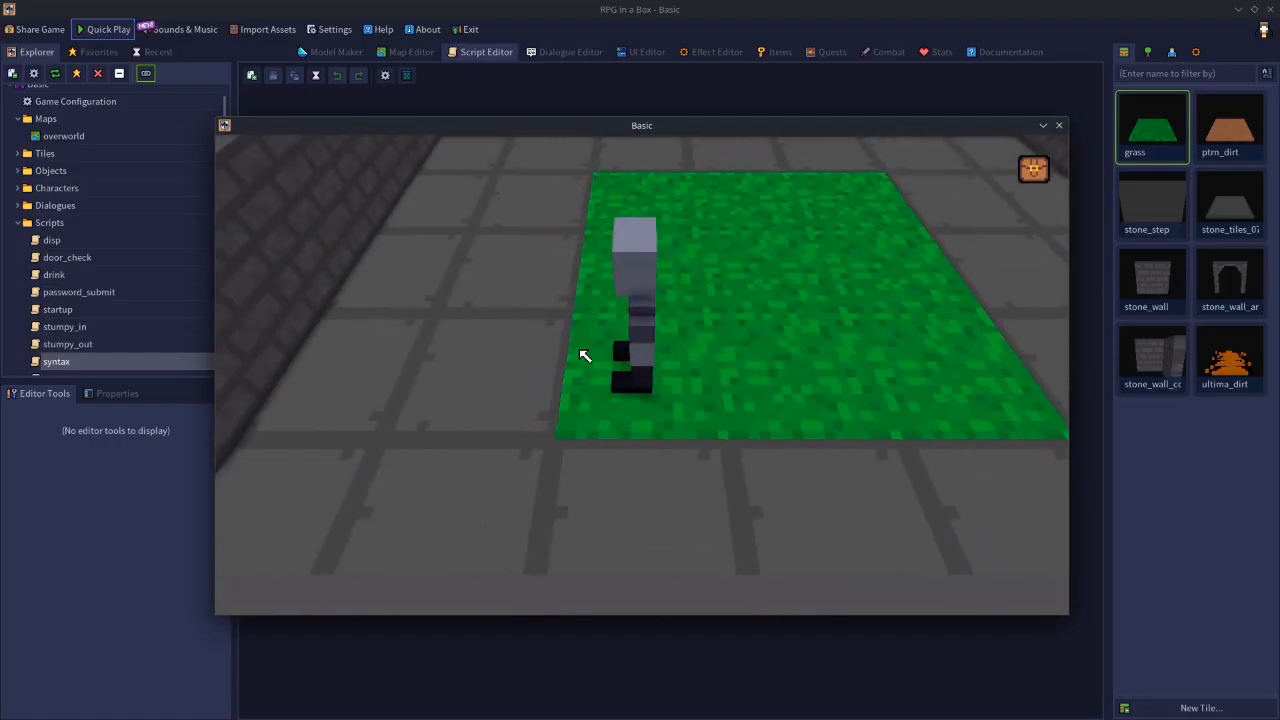
pyautogui.press('w')
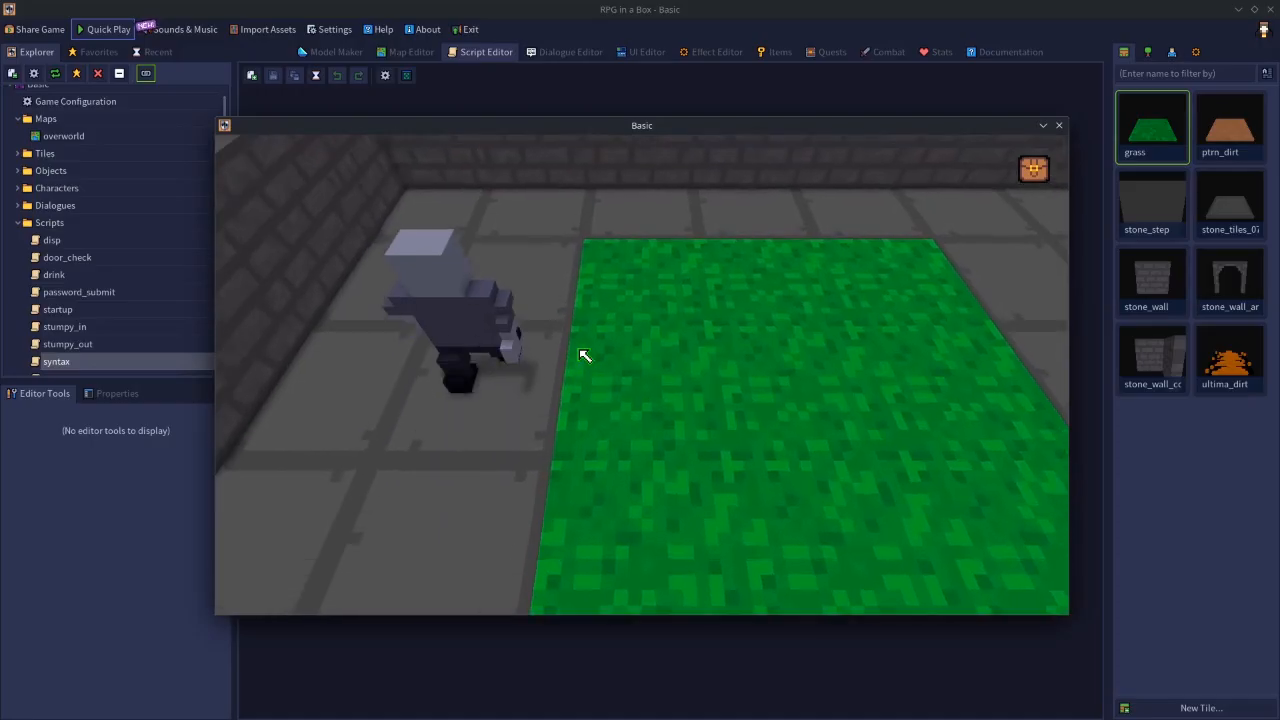
pyautogui.press('d')
pyautogui.press('s')
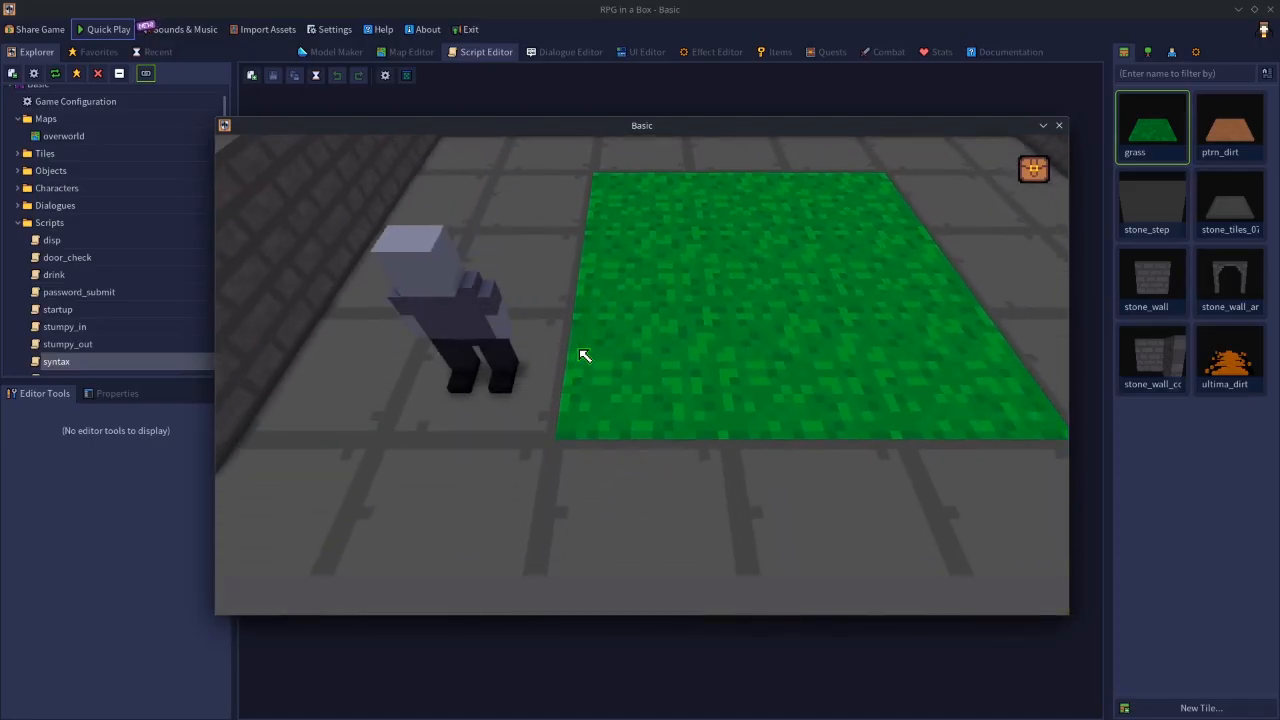
pyautogui.press('w')
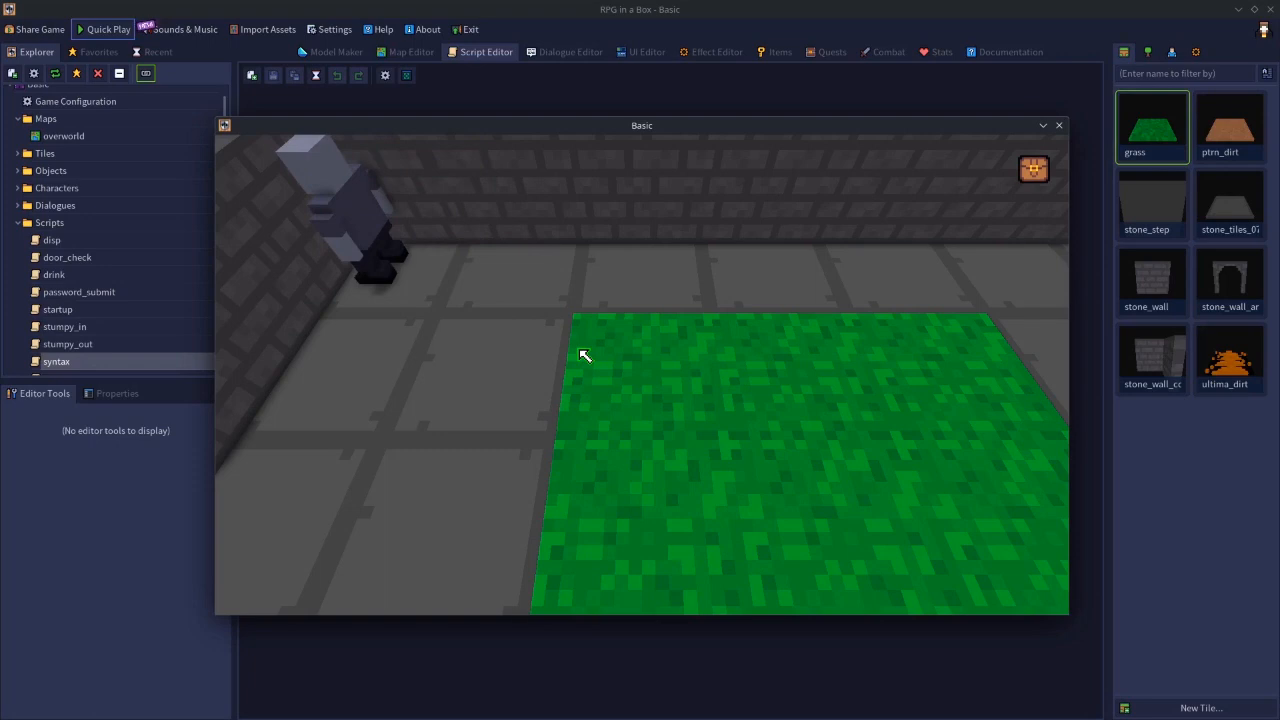
pyautogui.press('s')
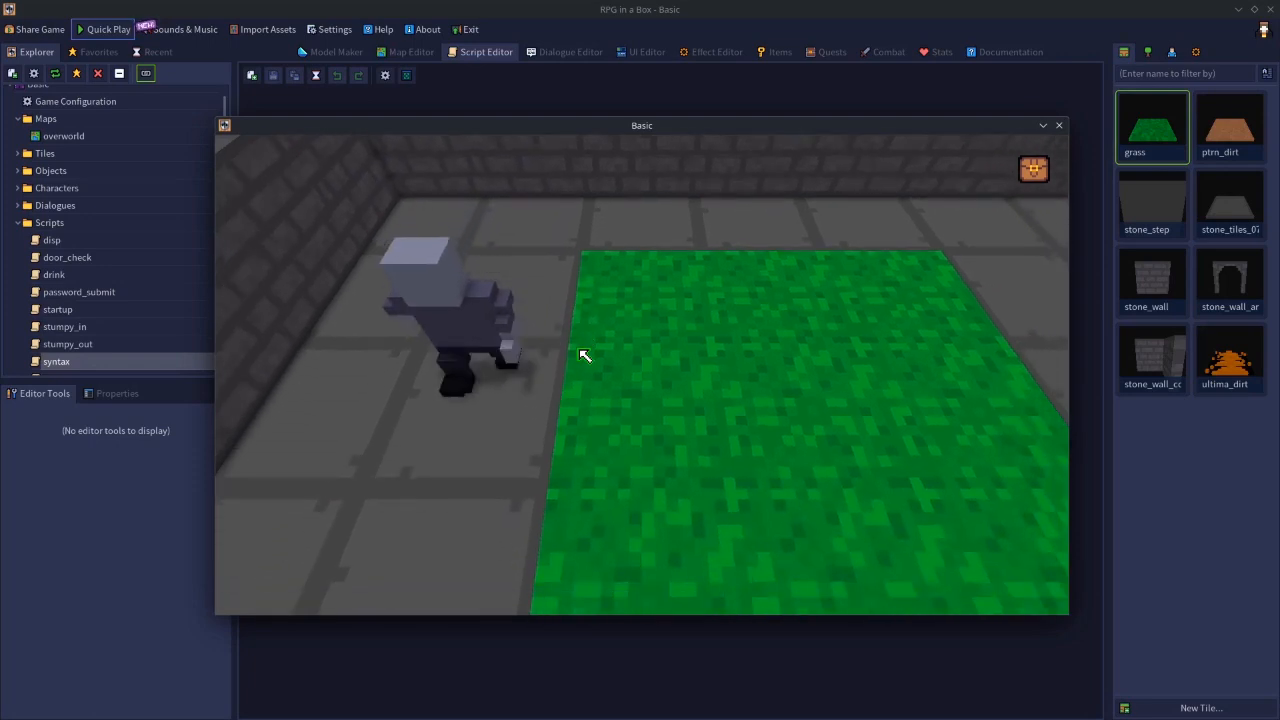
pyautogui.press('w')
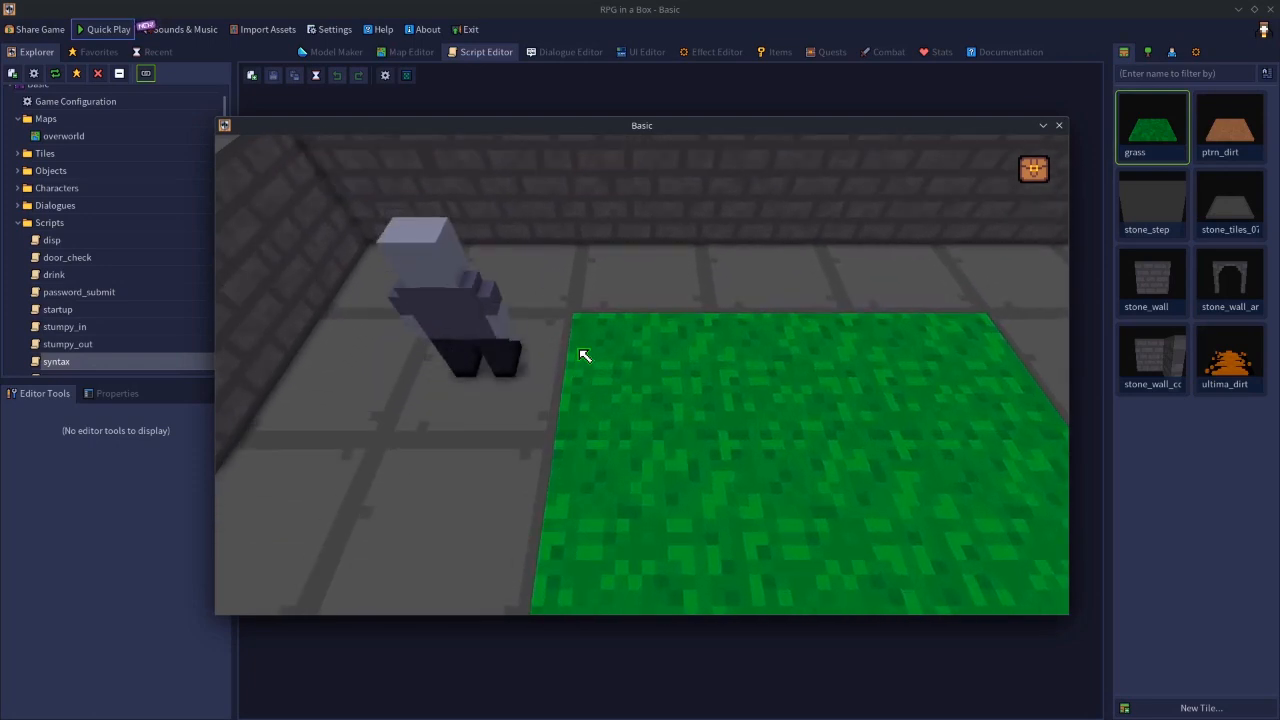
pyautogui.press('s')
pyautogui.press('w')
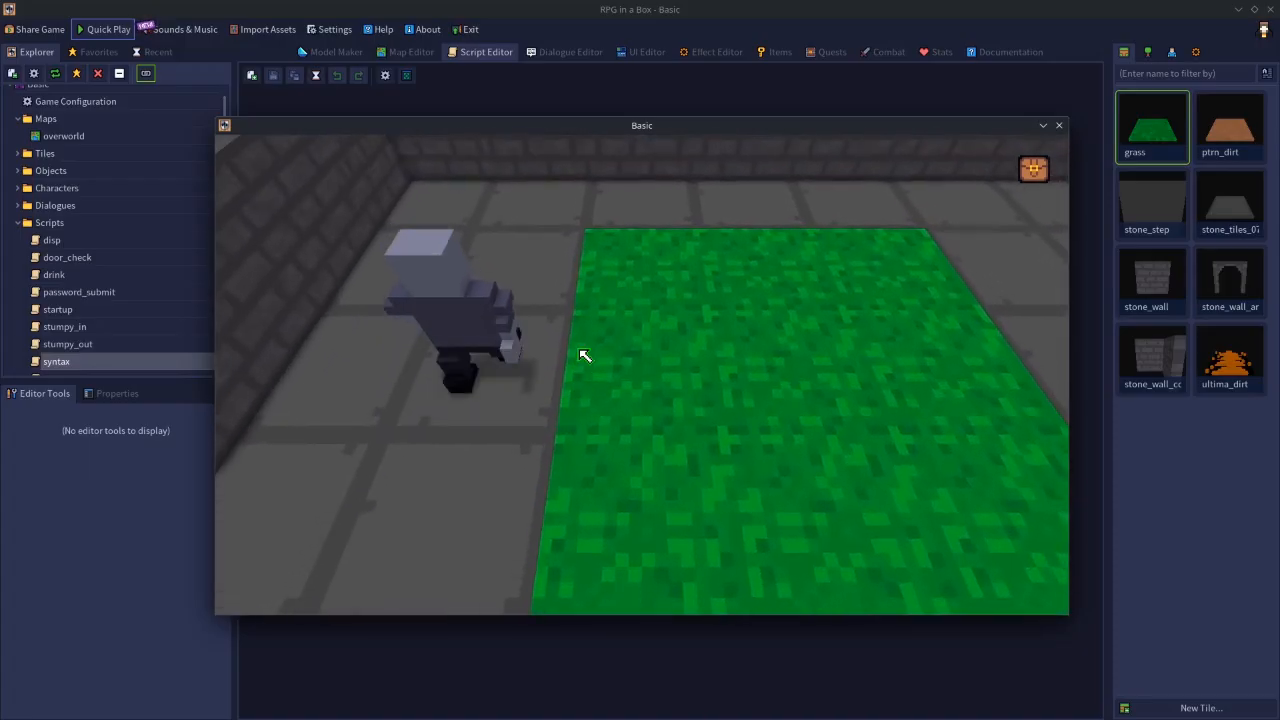
pyautogui.press('w')
pyautogui.press('s')
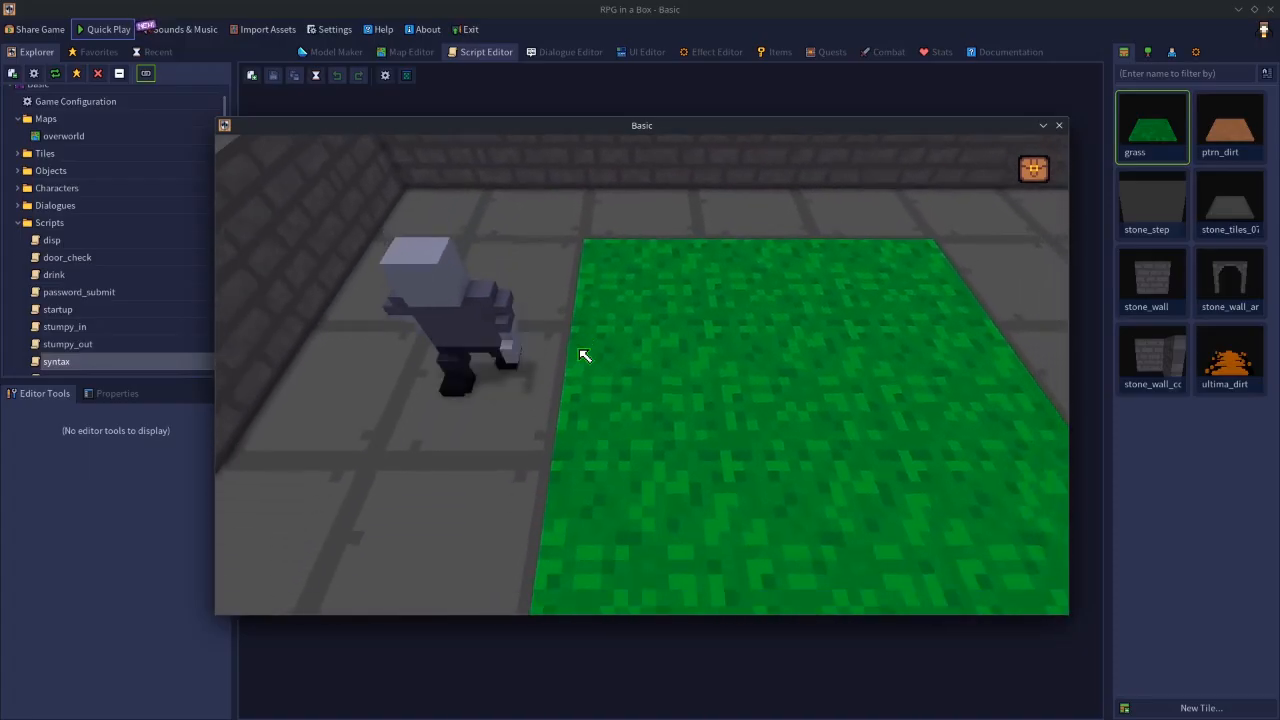
pyautogui.press('w')
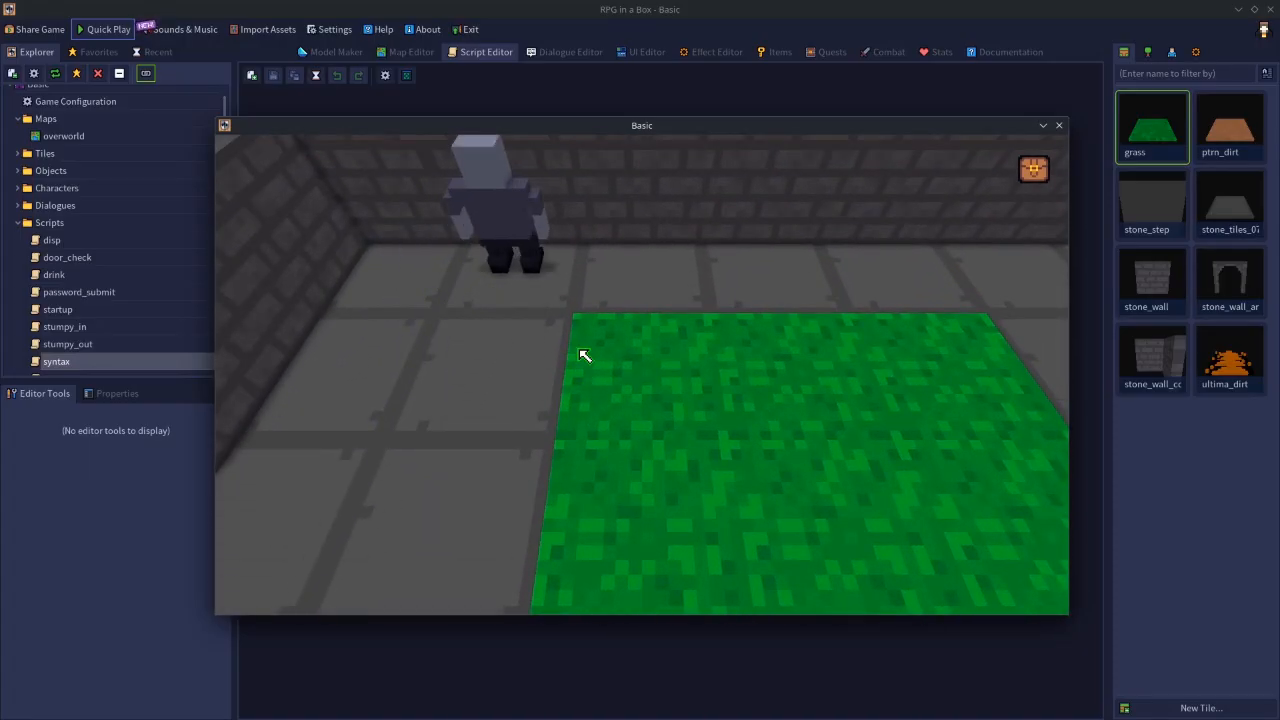
# - Walk the character back from the rear wall onto the grass and end the play test
pyautogui.press('s')
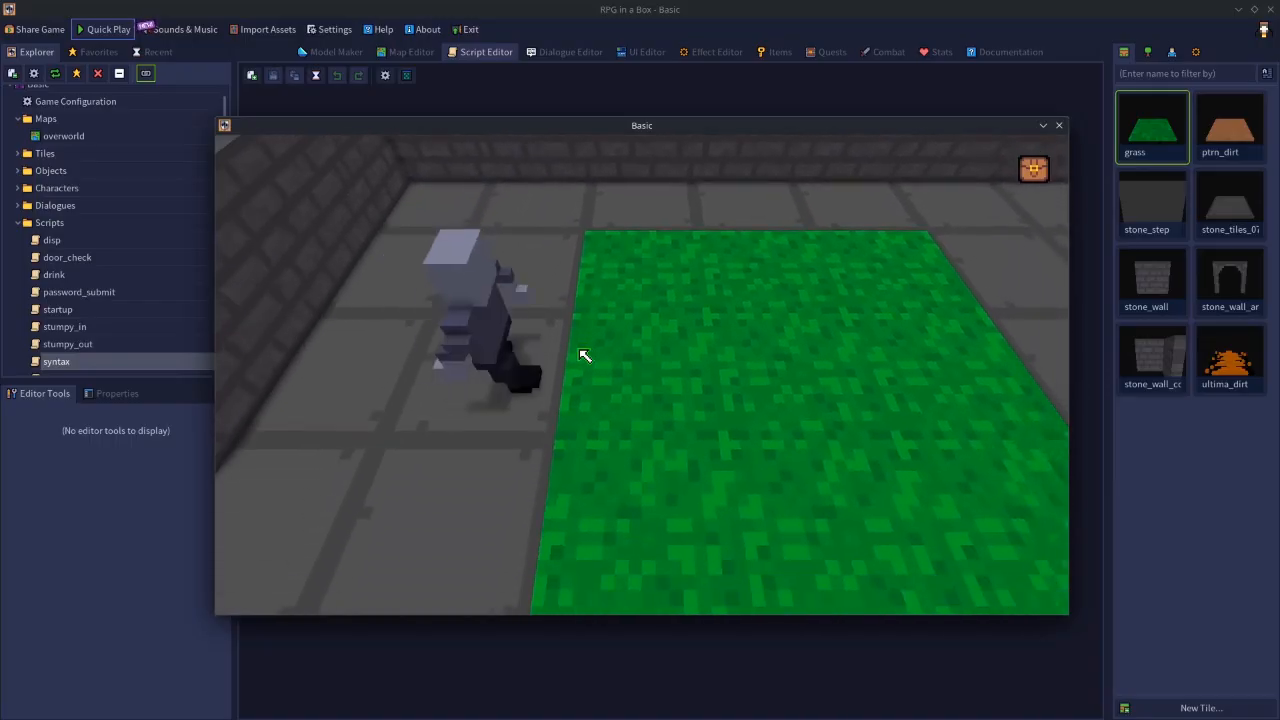
pyautogui.press('d')
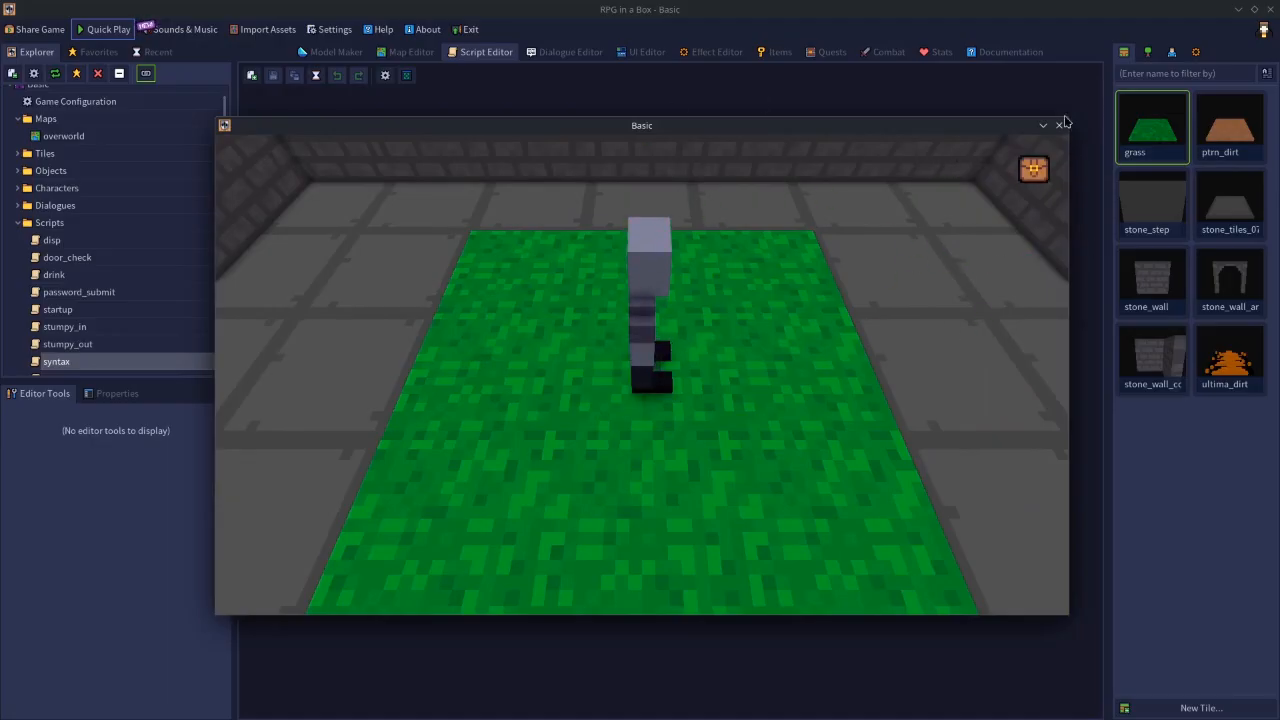
pyautogui.click(1059, 126)
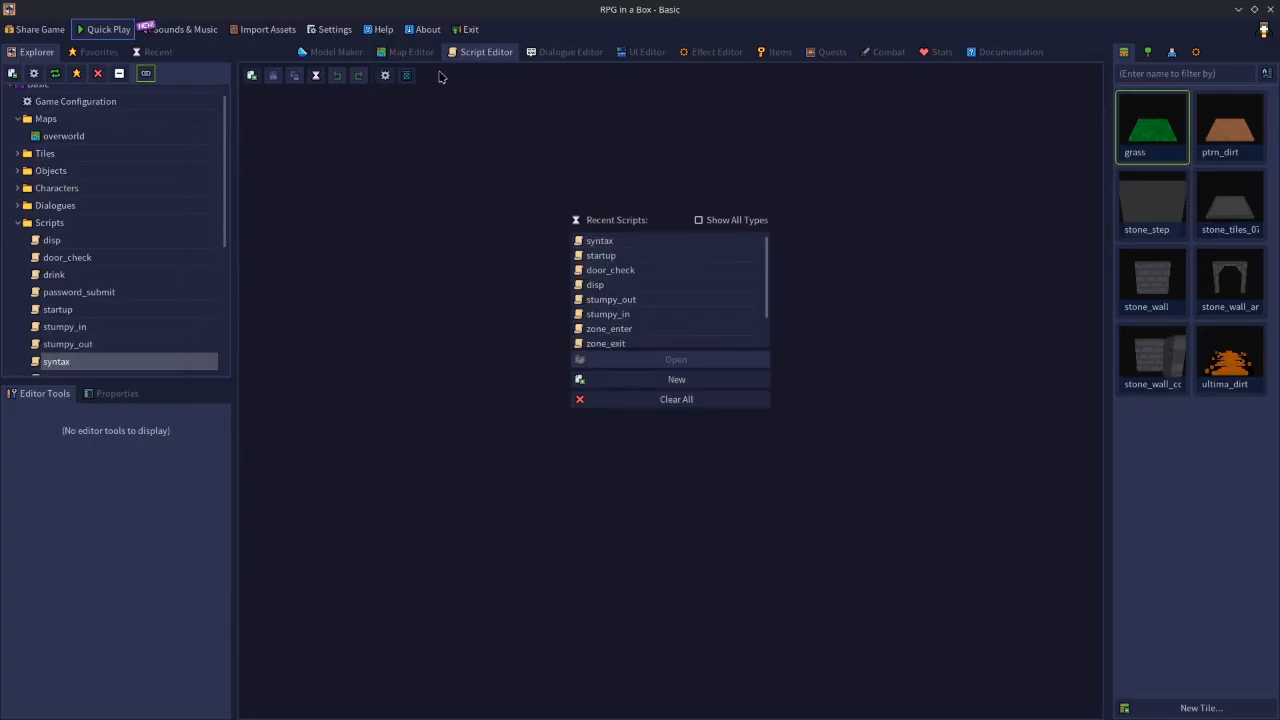
# - On the overworld map, fill a seven-by-three strip of stone floor tiles directly behind the room's back wall
pyautogui.click(411, 52)
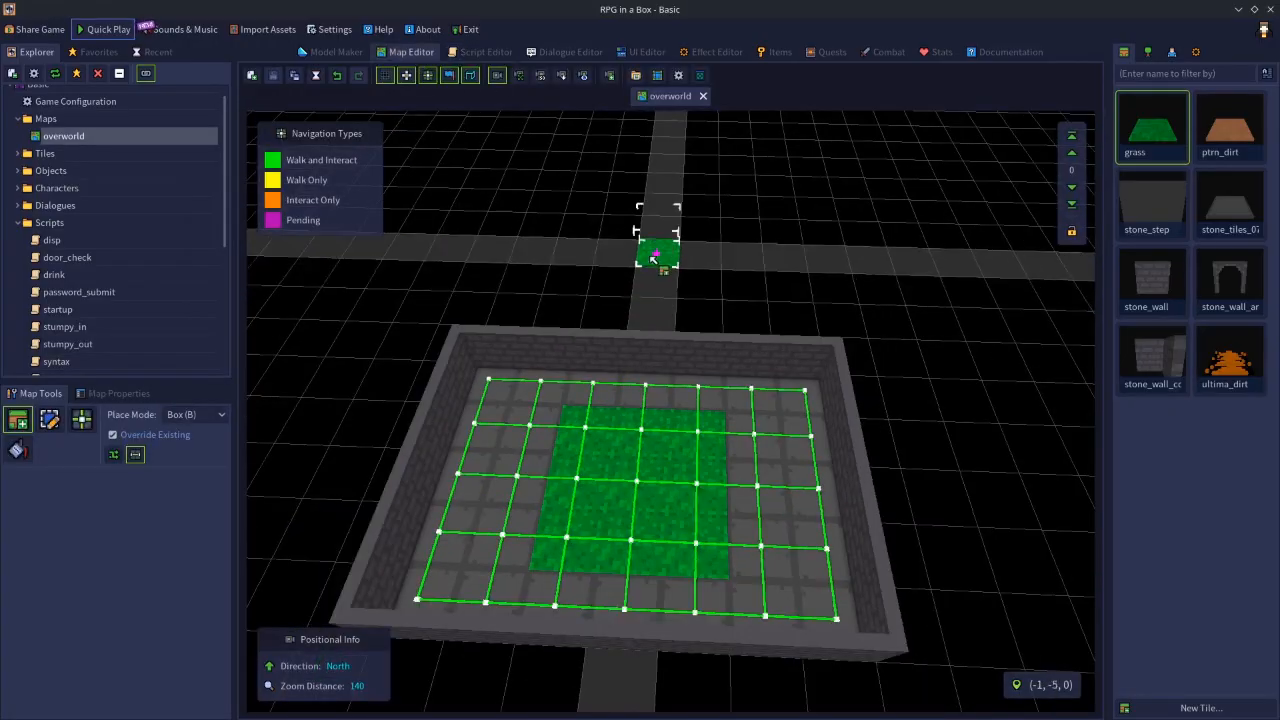
pyautogui.press('n')
pyautogui.click(1228, 205)
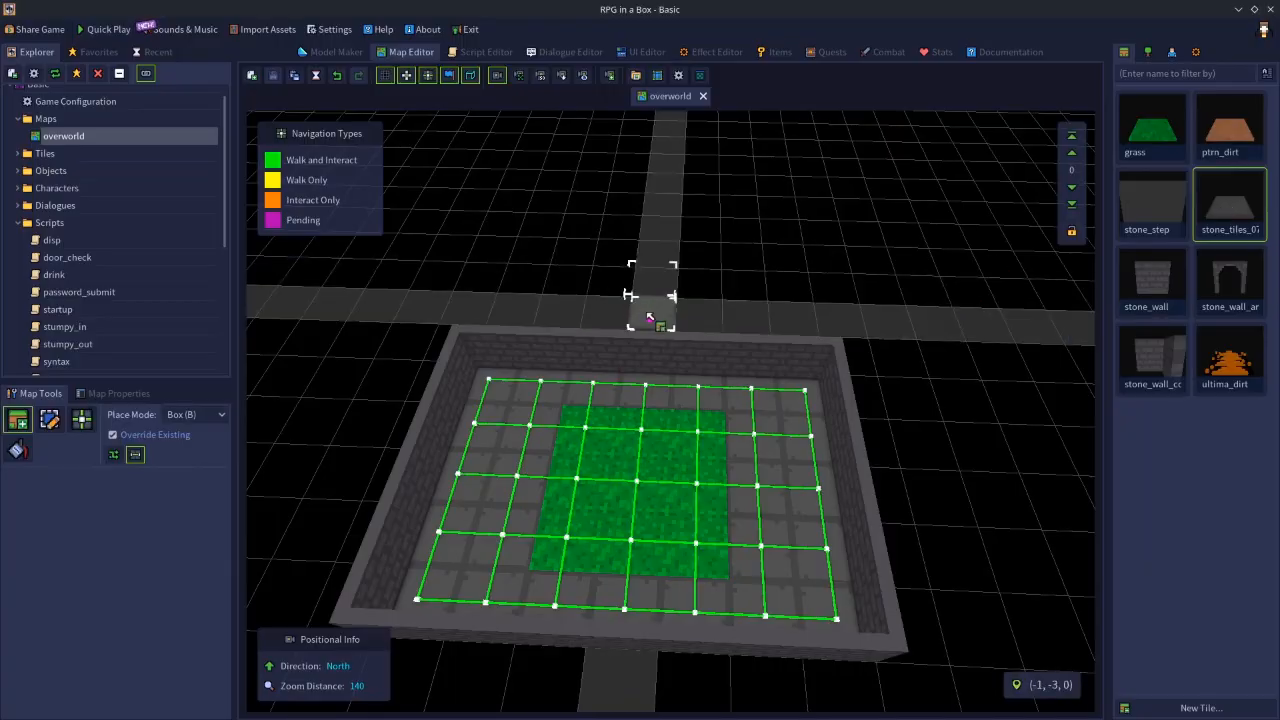
pyautogui.moveTo(510, 357); pyautogui.dragTo(780, 290)
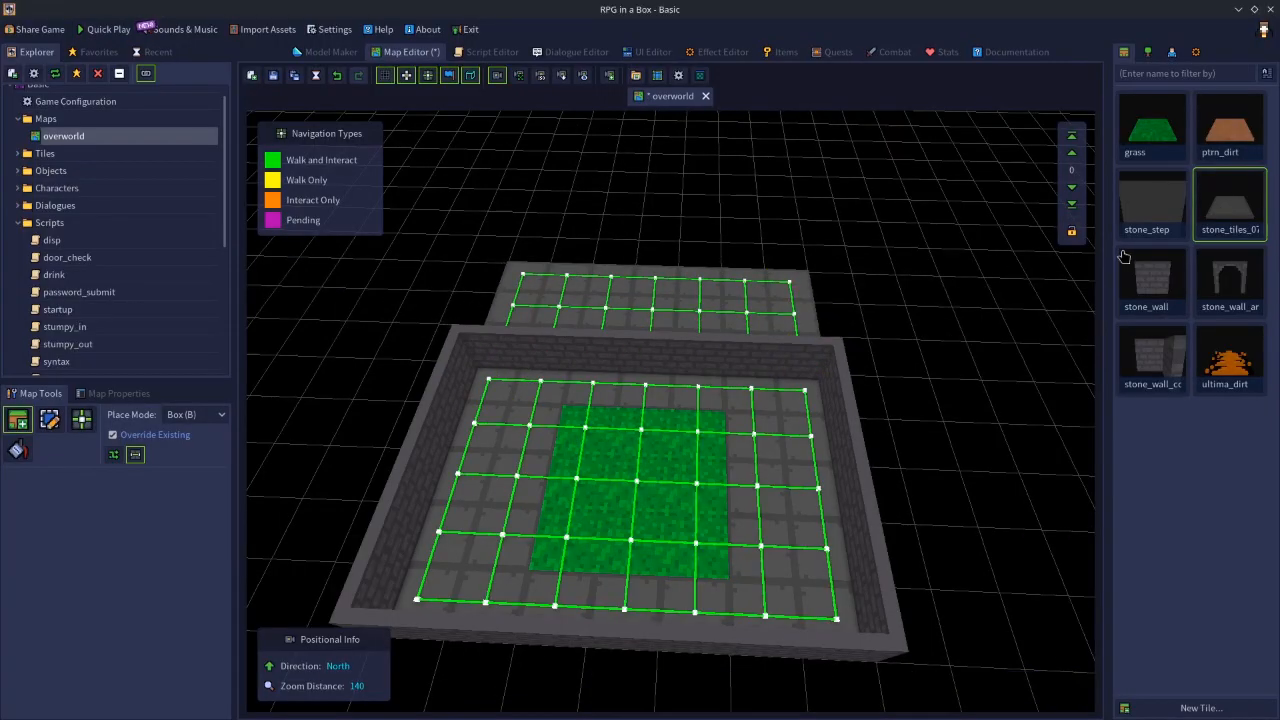
# - Delete the back wall pieces, including the left corner piece, to open the room onto the added floor strip
pyautogui.press('n')
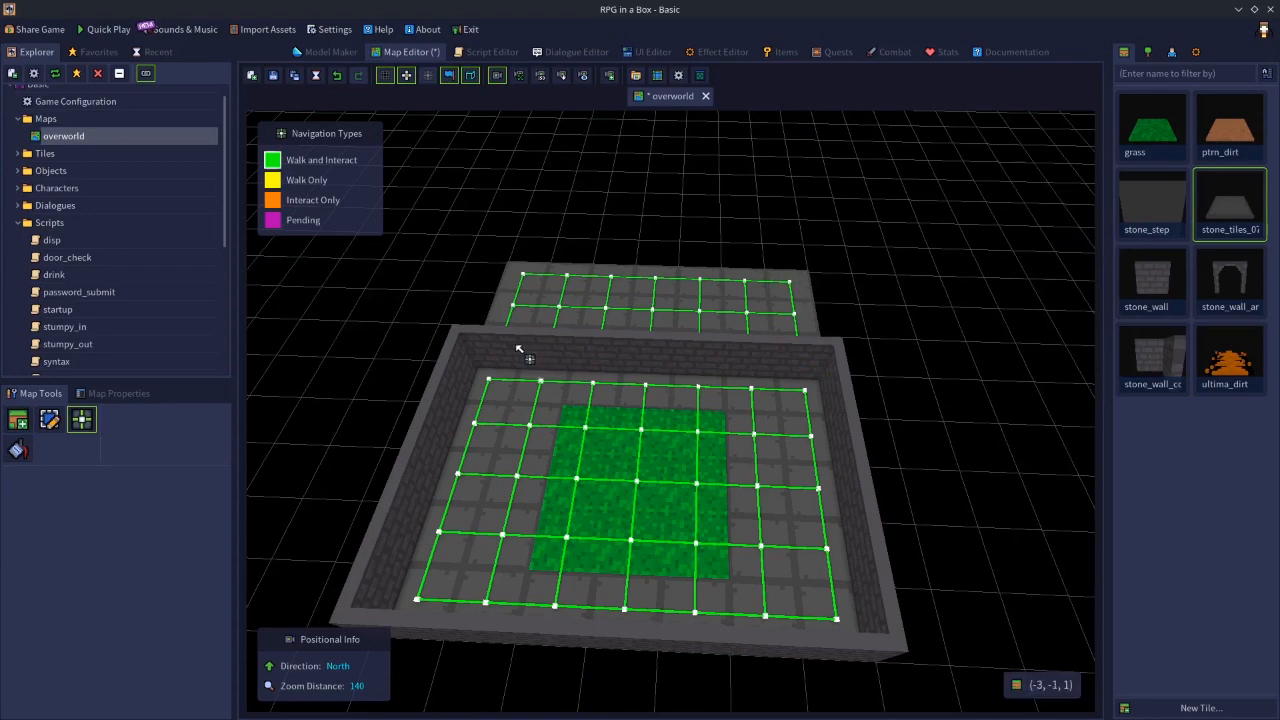
pyautogui.press('s')
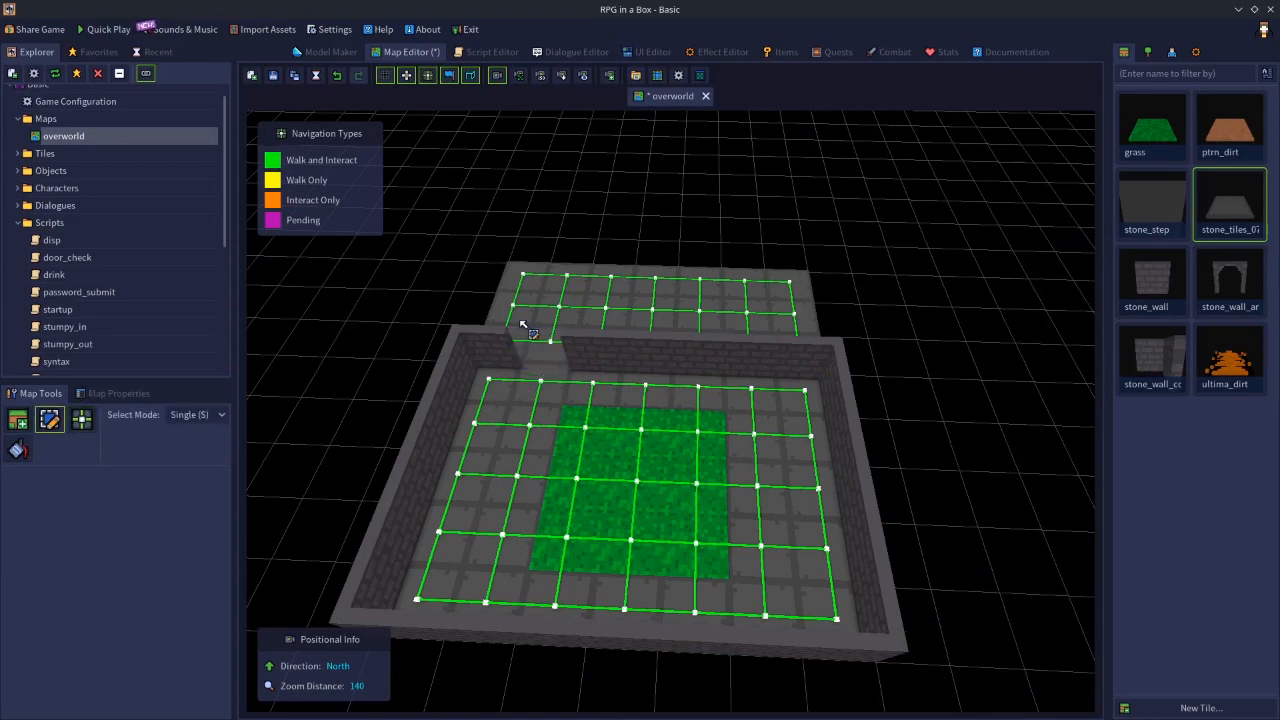
pyautogui.press('Delete')
pyautogui.press('Delete')
pyautogui.click(719, 358)
pyautogui.press('Delete')
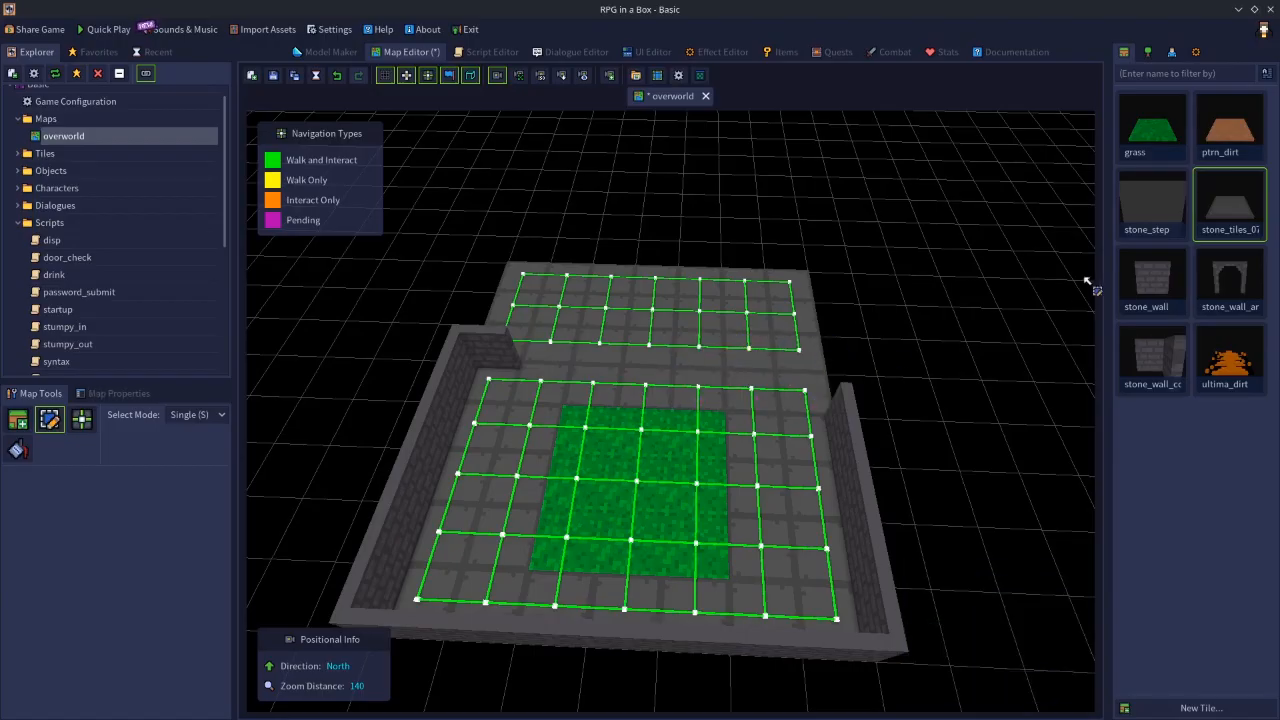
pyautogui.click(502, 356)
pyautogui.press('Delete')
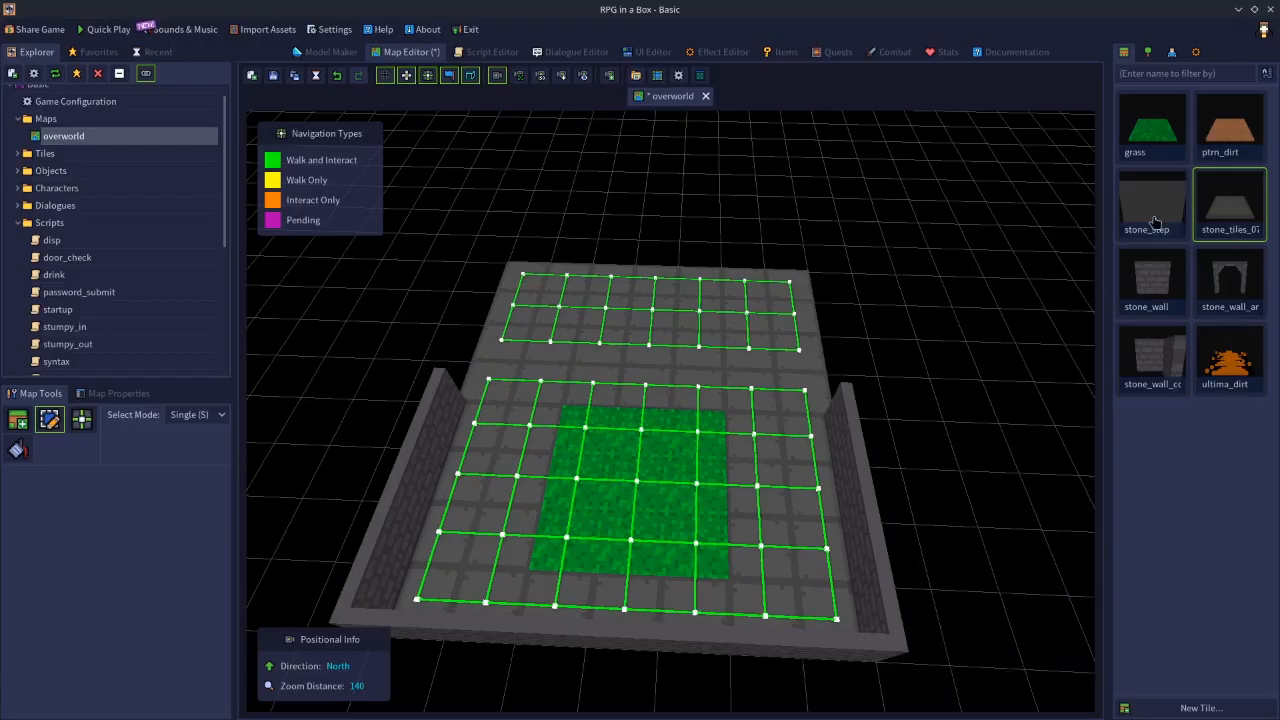
# - Connect the room's navigation grid with that of the added floor strip across the former wall row
pyautogui.click(1152, 278)
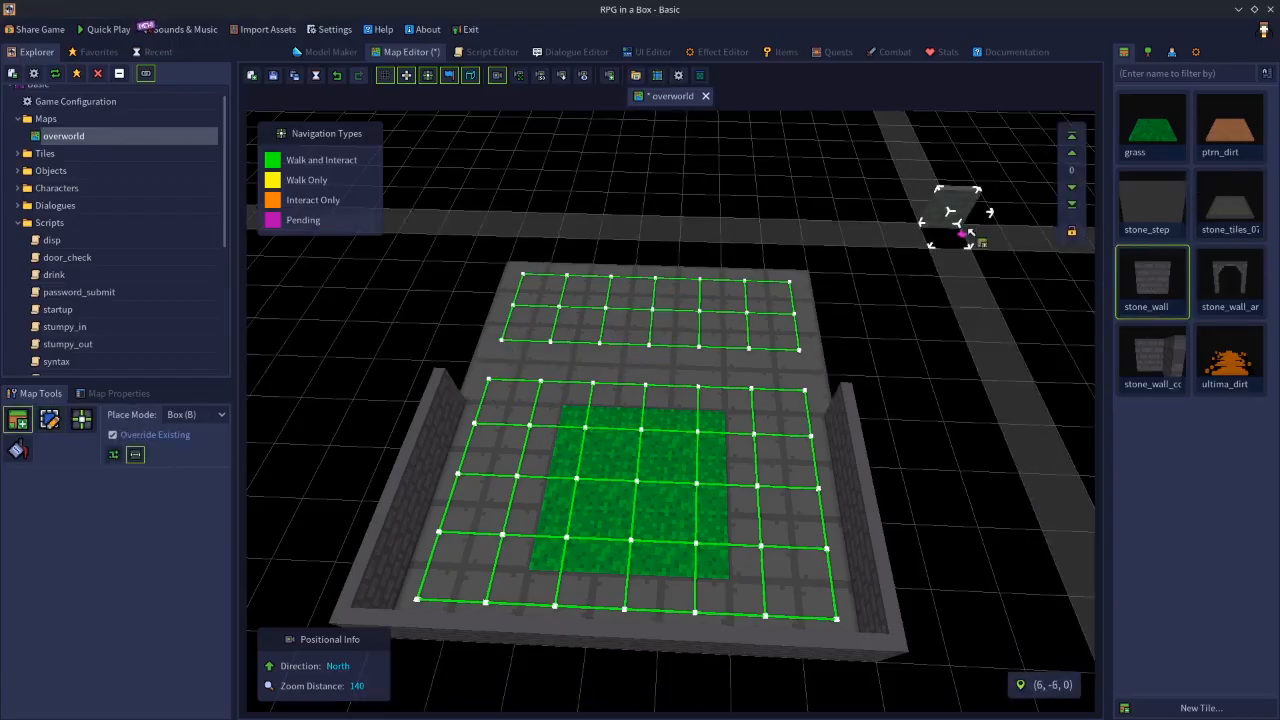
pyautogui.click(1071, 153)
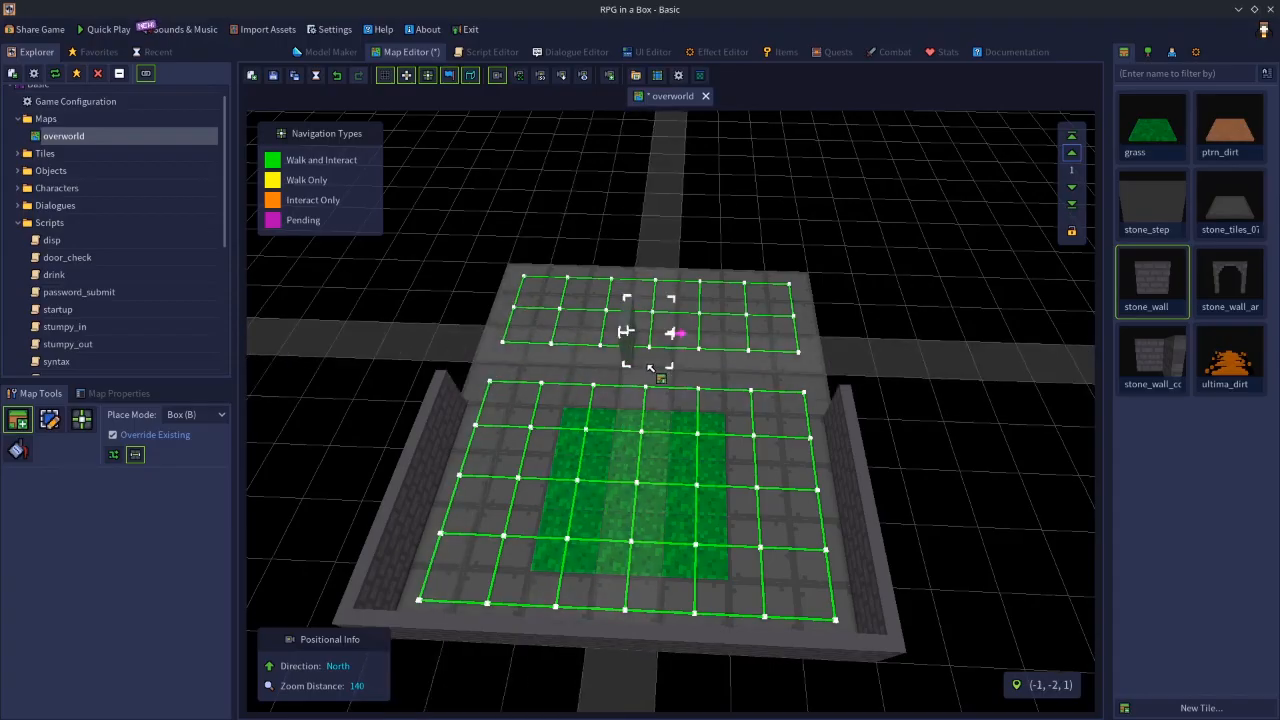
pyautogui.press('n')
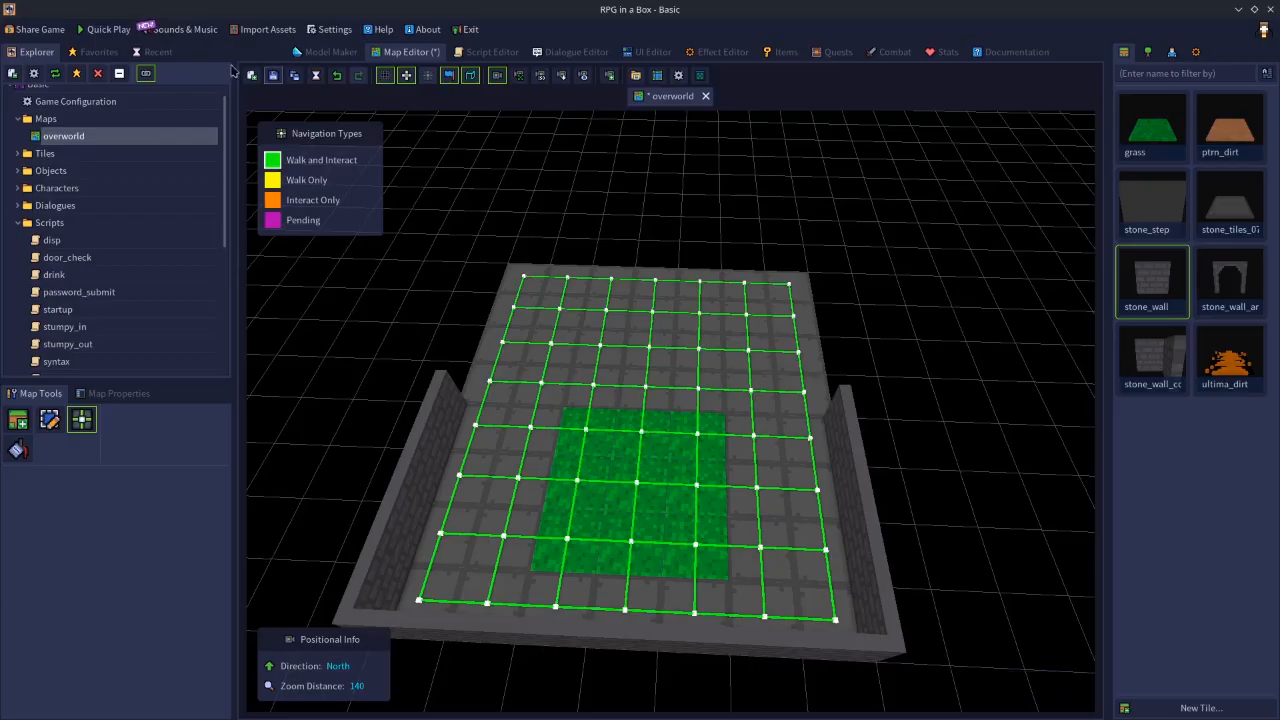
# - Play-test the enlarged map, moving the character forward and back over the grass and turning the camera slightly
pyautogui.click(104, 30)
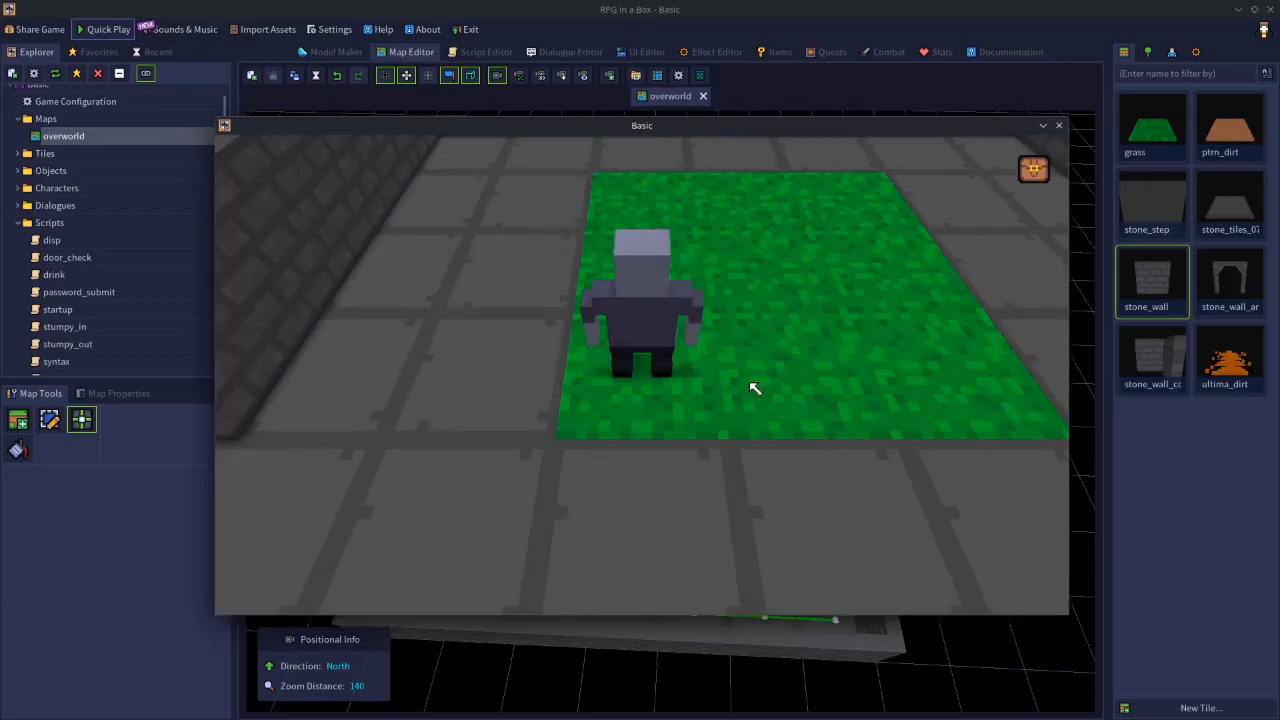
pyautogui.press('d')
pyautogui.press('w')
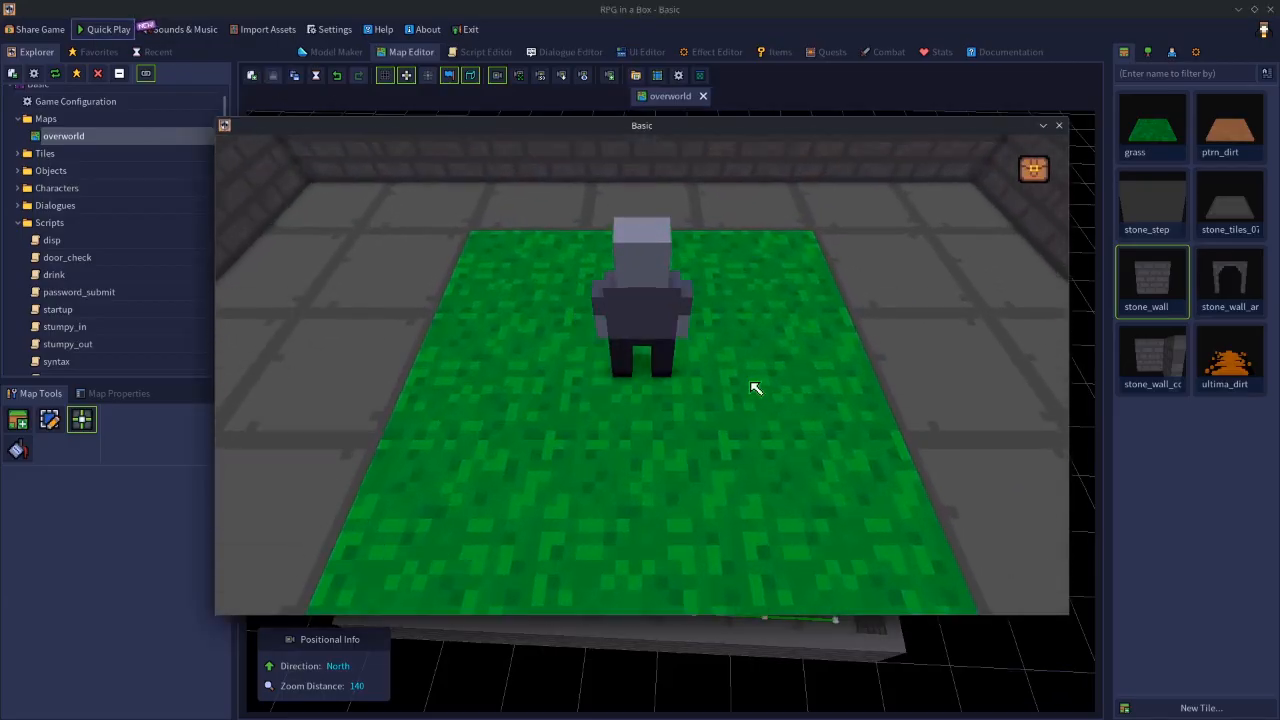
pyautogui.press('w')
pyautogui.press('s')
pyautogui.moveTo(631, 423); pyautogui.dragTo(1001, 417, button='middle')
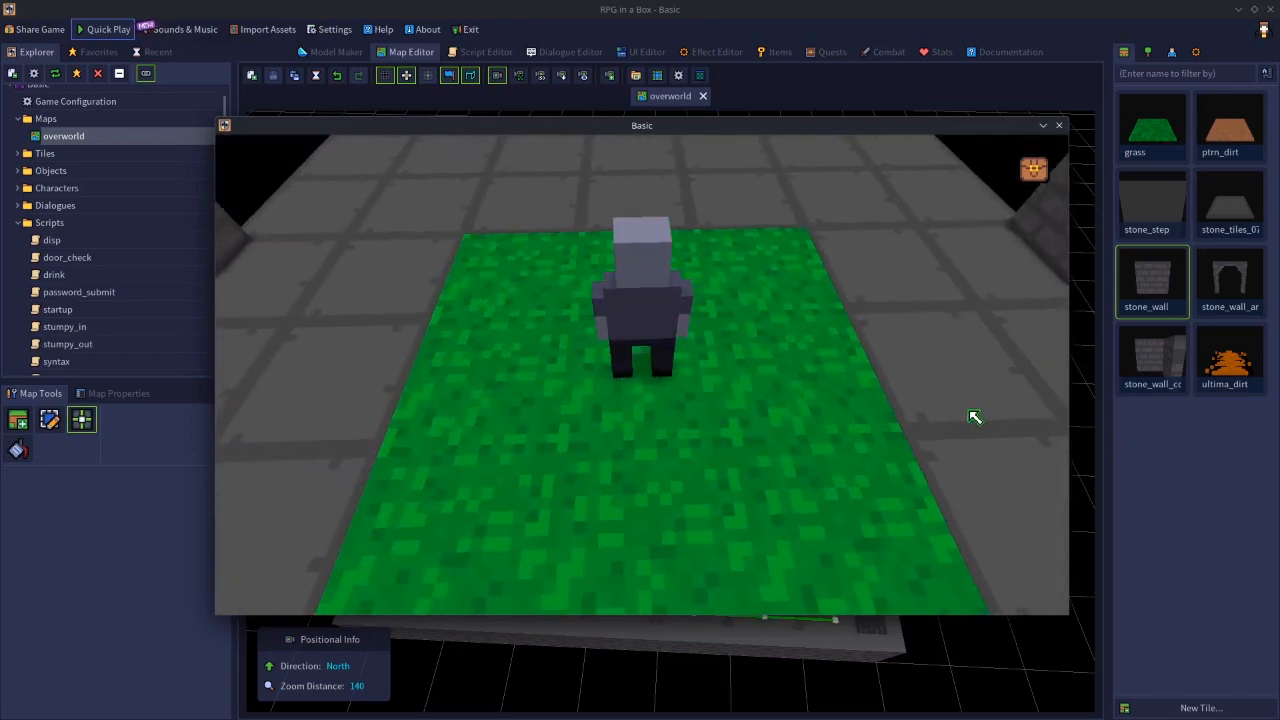
# - Walk the character past the grass's far edge onto the added floor to examine the camera's forward limit
pyautogui.press('s')
pyautogui.press('w')
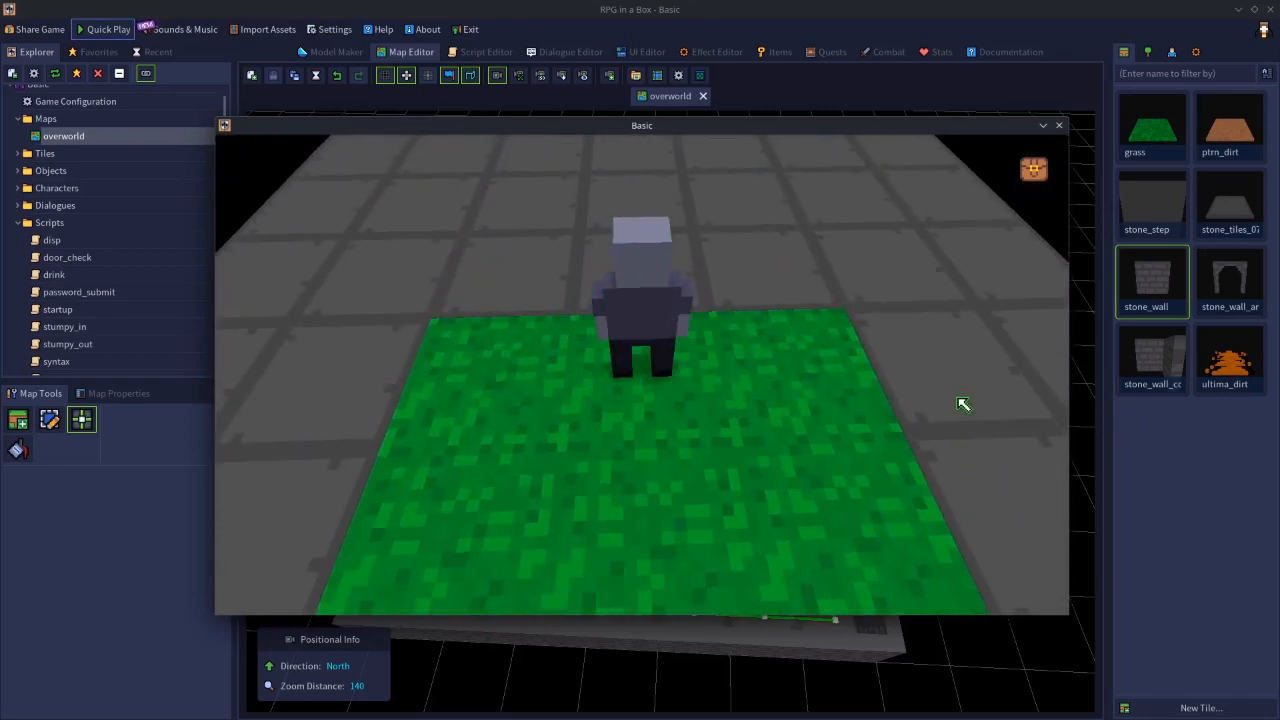
pyautogui.press('w')
pyautogui.press('w')
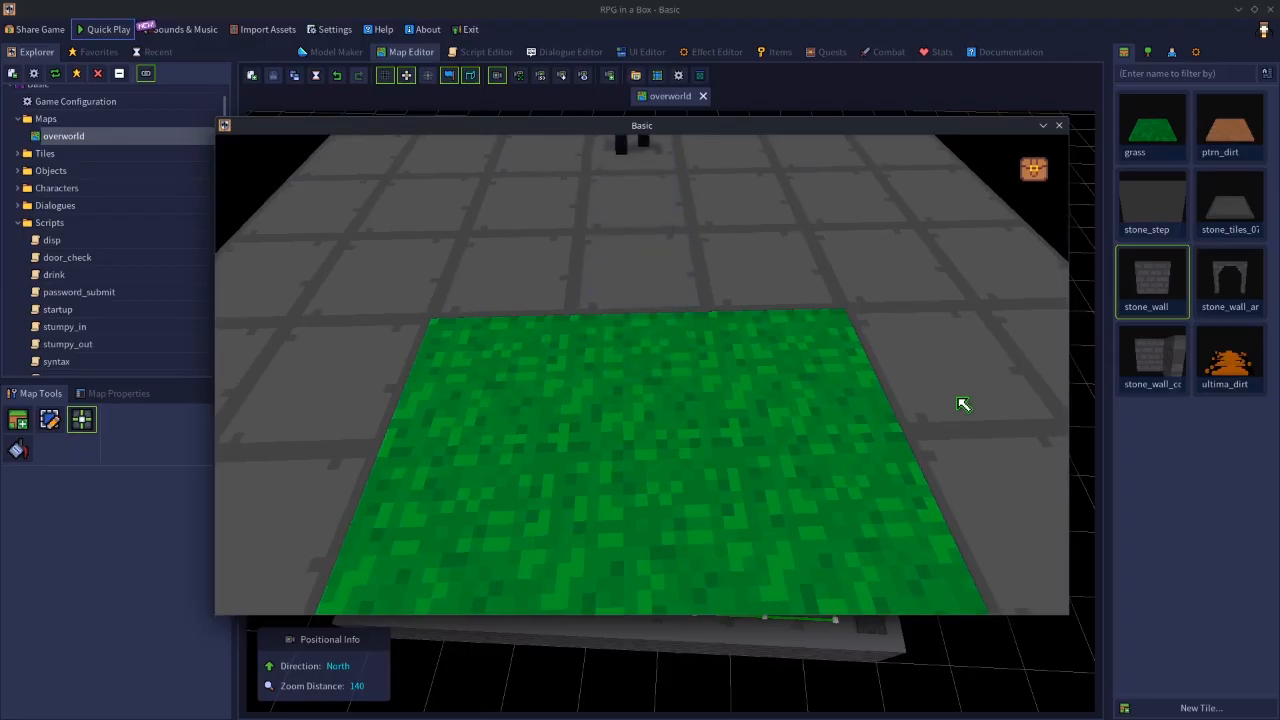
# - Sidestep the character left and right across the added floor to examine how the camera tracks sideways
pyautogui.press('a')
pyautogui.press('d')
pyautogui.press('a')
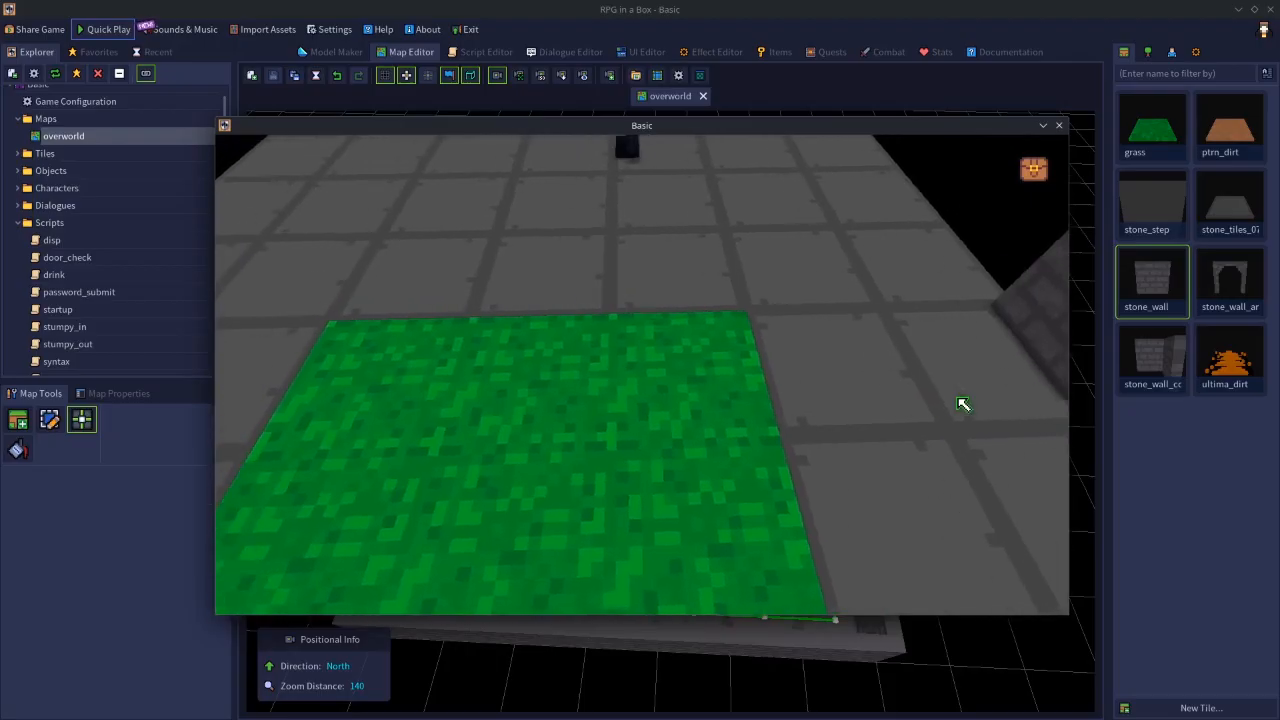
pyautogui.press('d')
pyautogui.press('a')
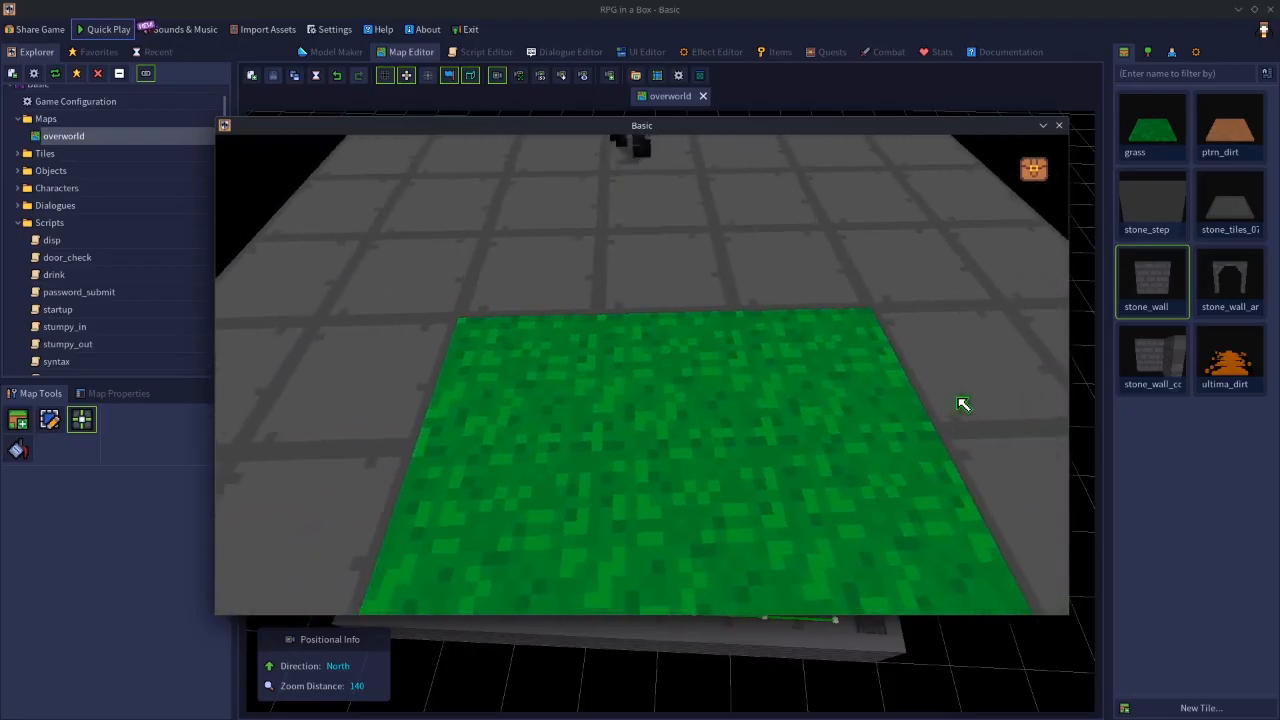
pyautogui.press('d')
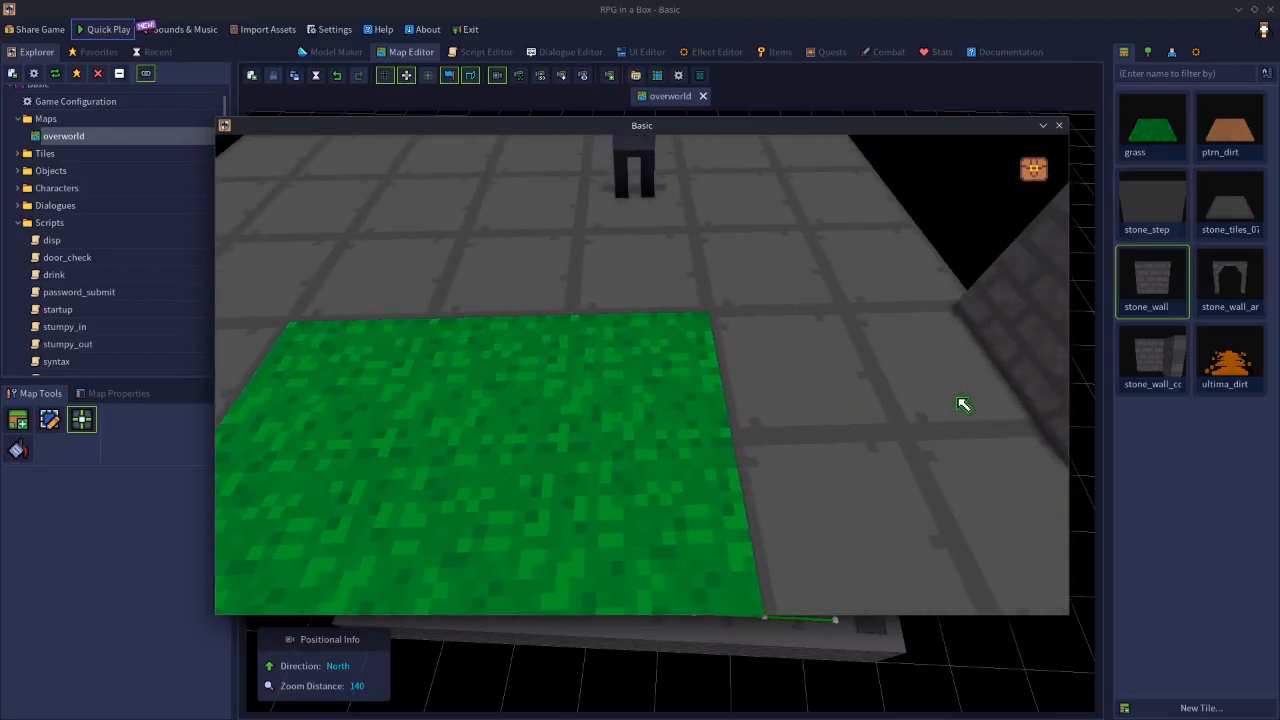
pyautogui.press('a')
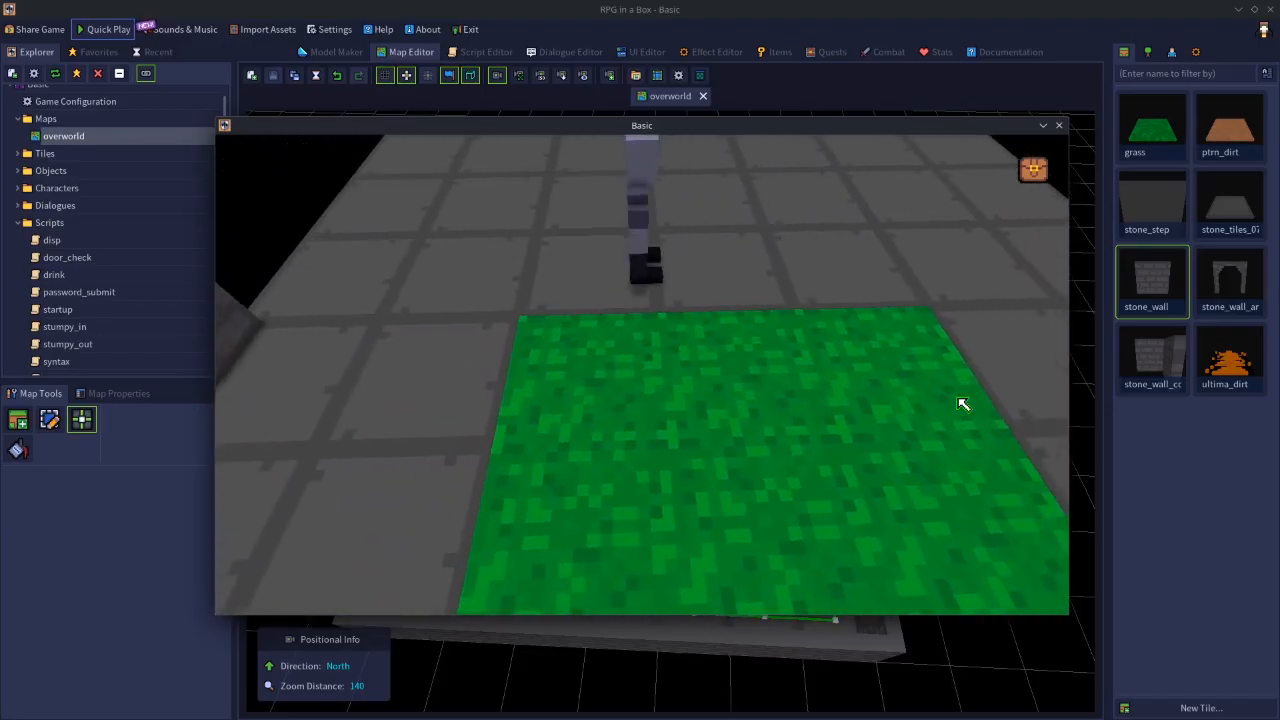
# - Return the character over the grass and walk back and forth along the stone strip left of it to check the camera
pyautogui.press('s')
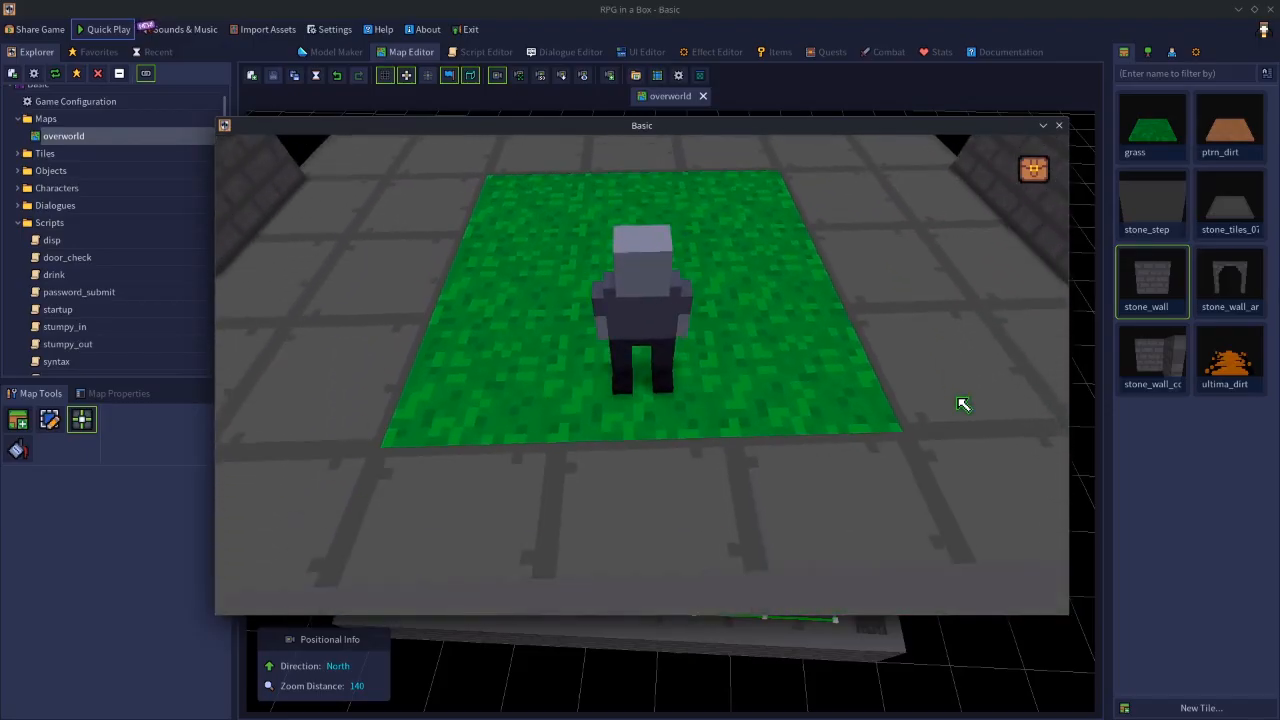
pyautogui.press('w')
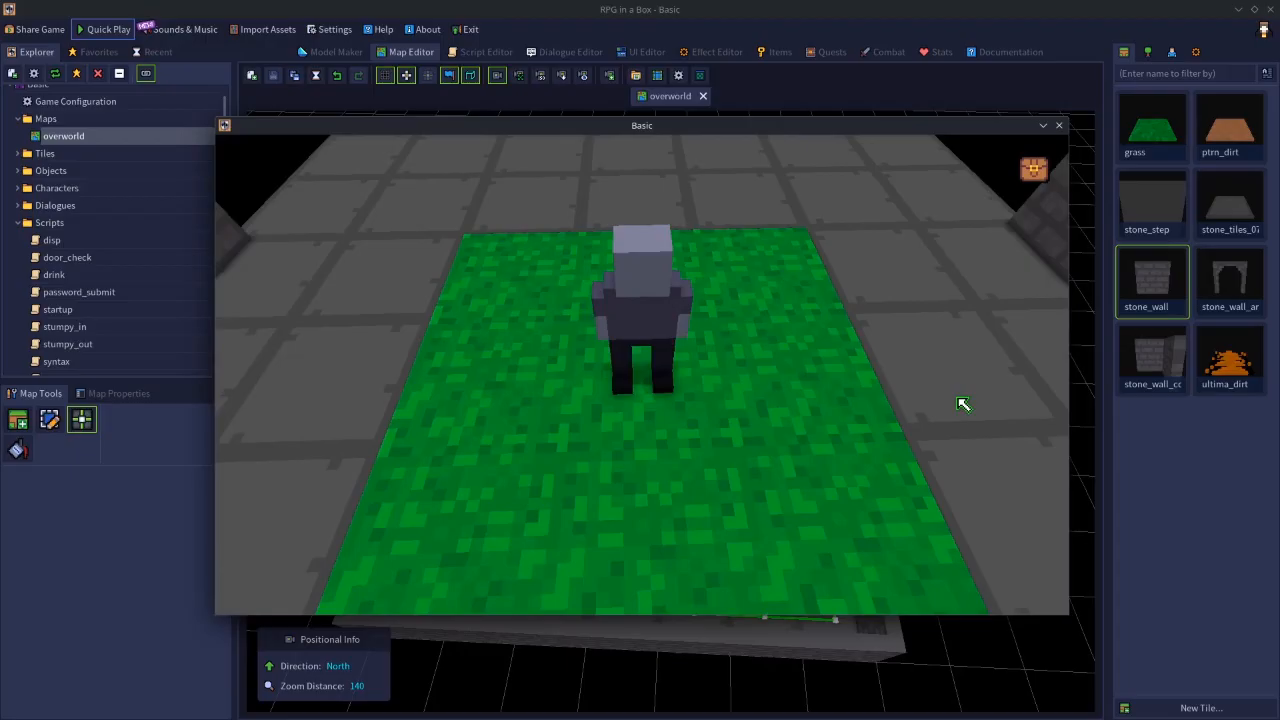
pyautogui.press('a')
pyautogui.press('d')
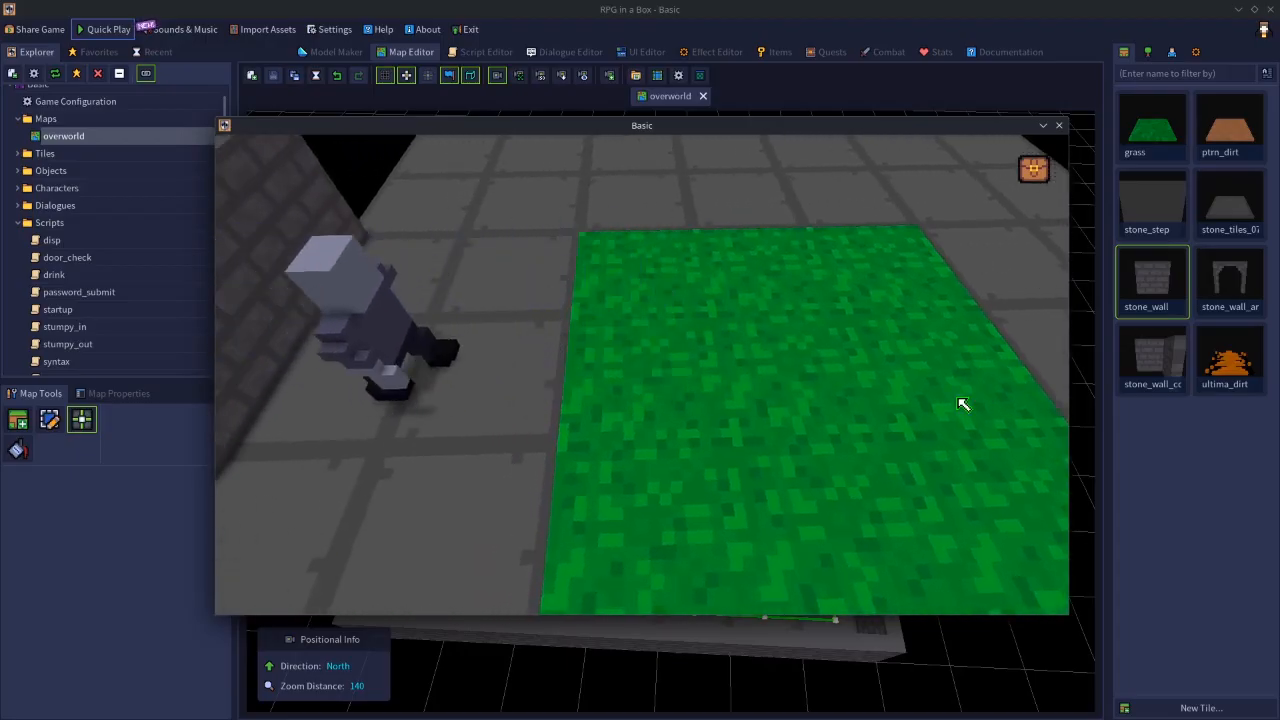
pyautogui.press('w')
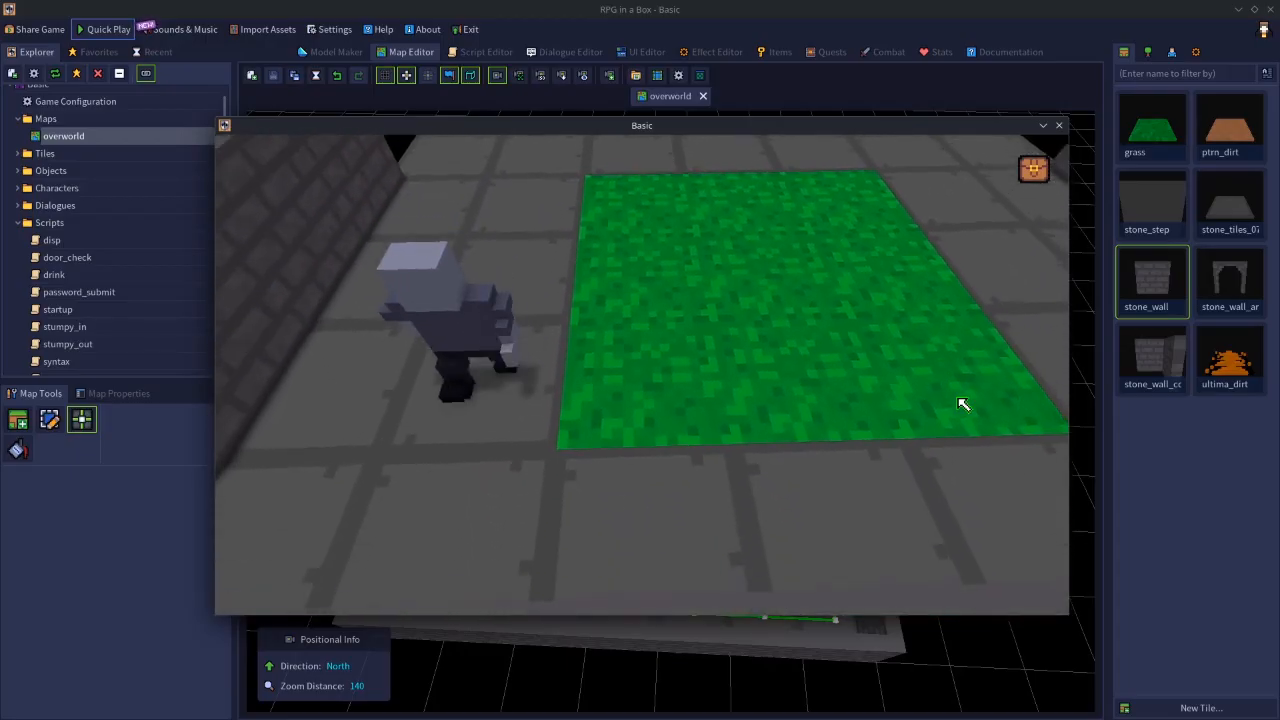
pyautogui.press('s')
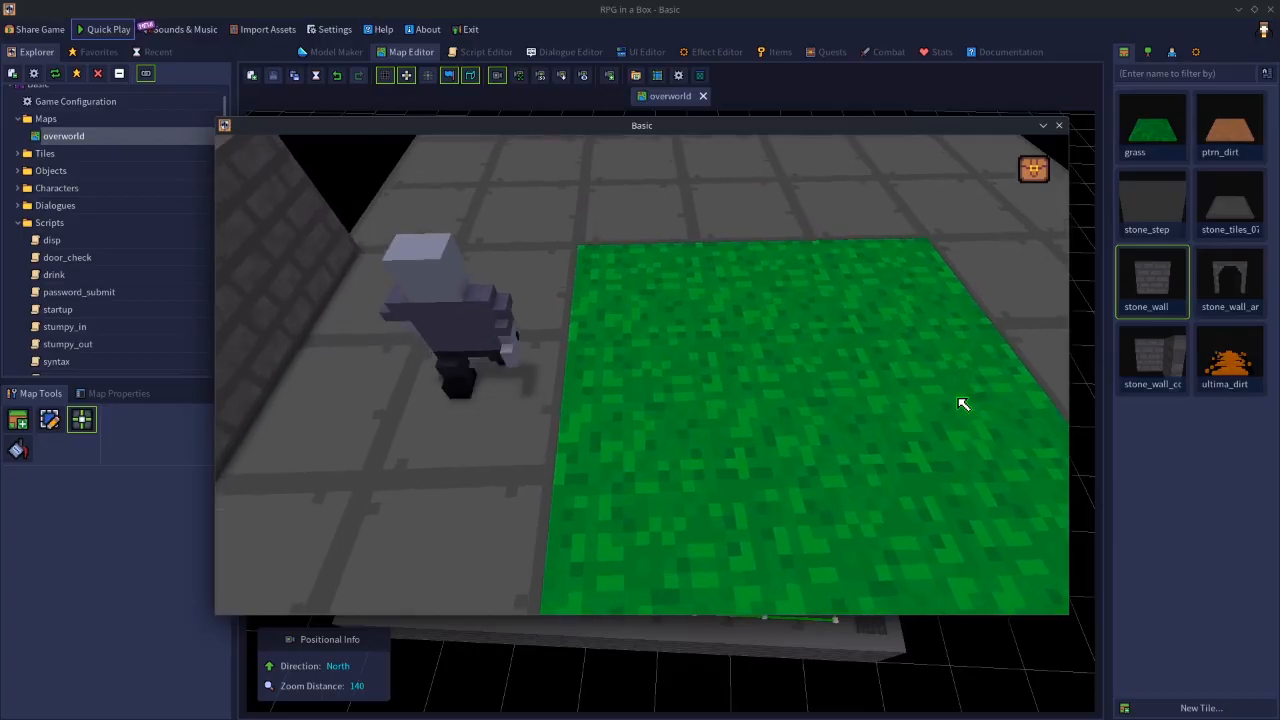
pyautogui.press('w')
pyautogui.press('s')
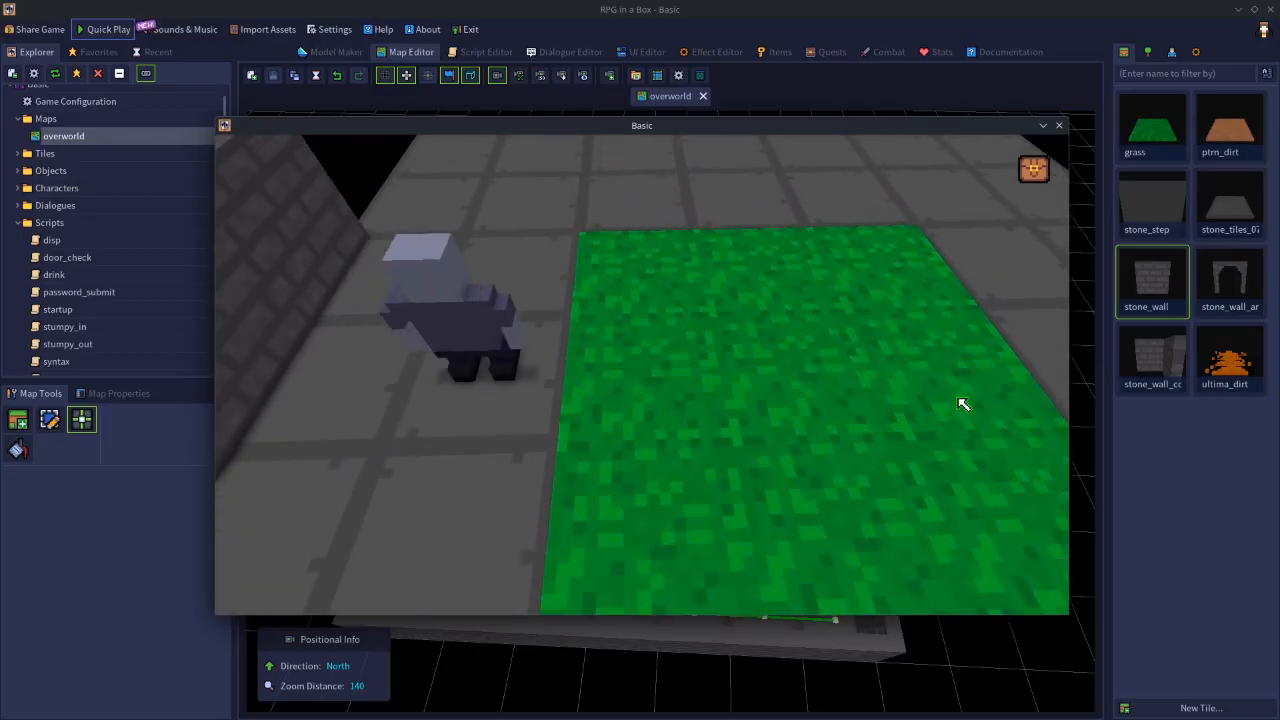
# - Move the character around the far left corner of the added floor to examine the camera beyond its boundaries
pyautogui.press('w')
pyautogui.press('a')
pyautogui.press('s')
pyautogui.press('d')
pyautogui.press('w')
pyautogui.press('a')
pyautogui.press('s')
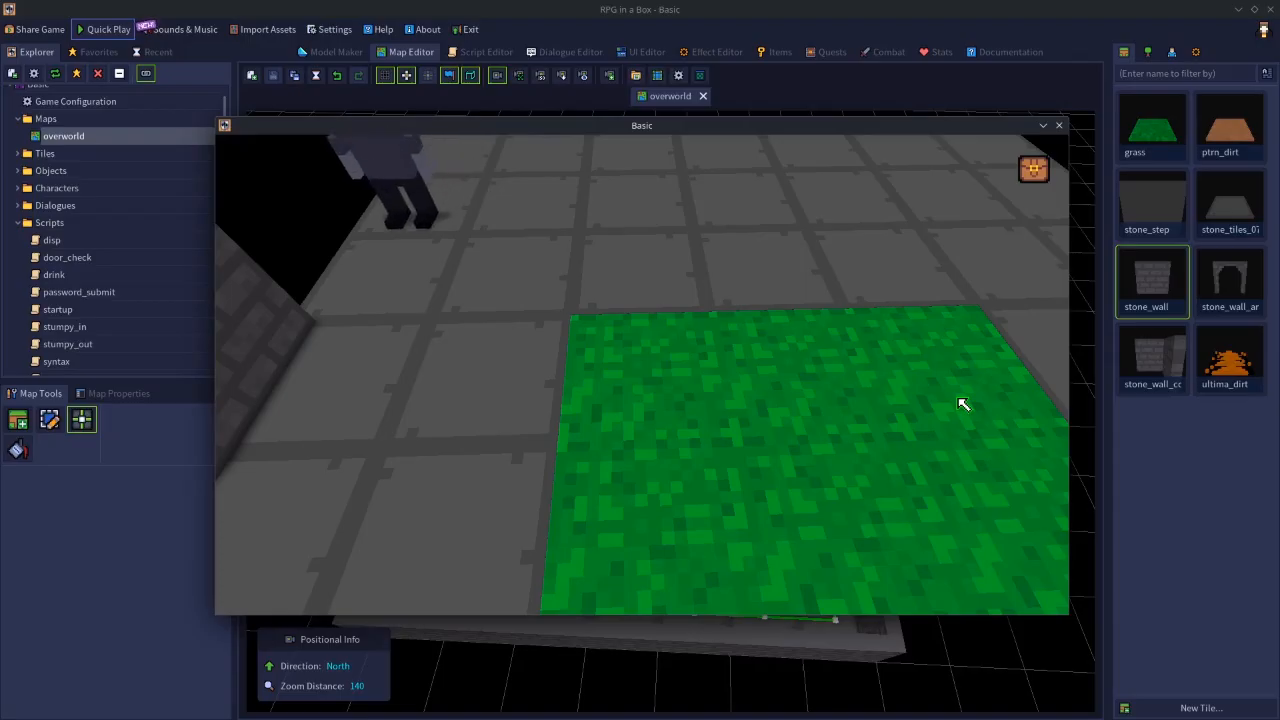
# - Walk the character sideways along the added floor in both directions and return to the grass, rechecking the camera's tracking
pyautogui.press('d')
pyautogui.press('w')
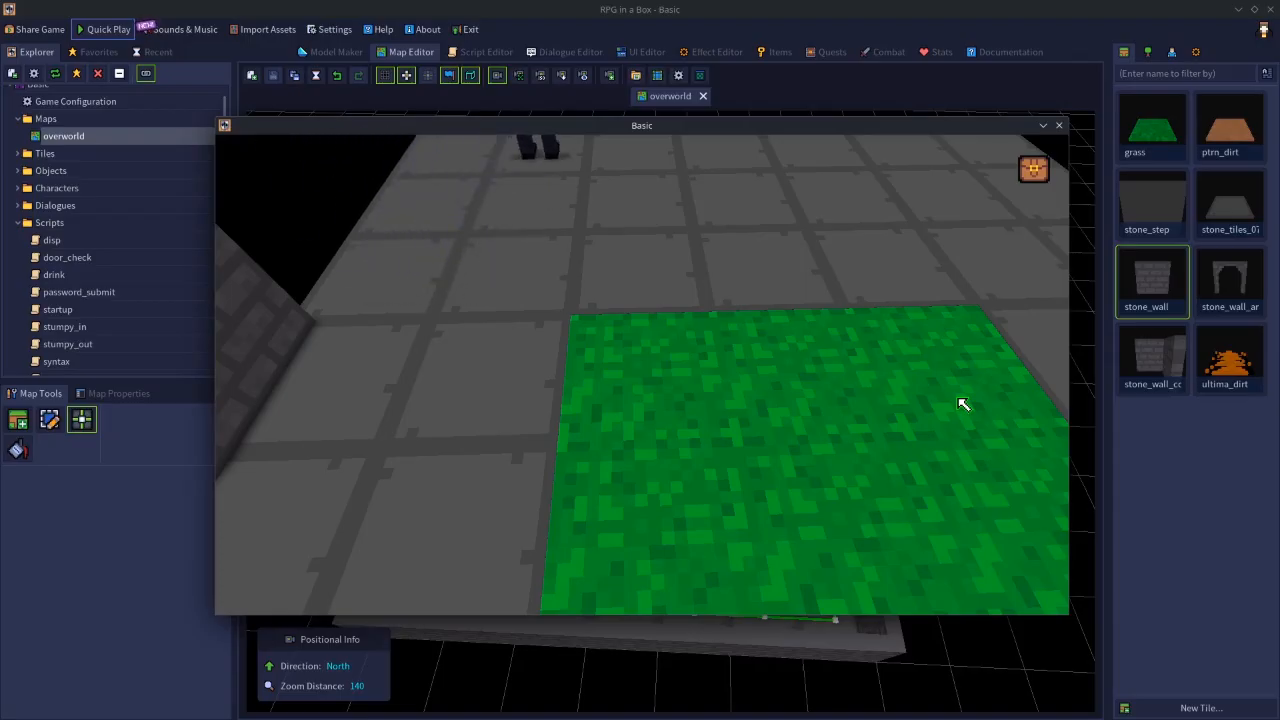
pyautogui.press('d')
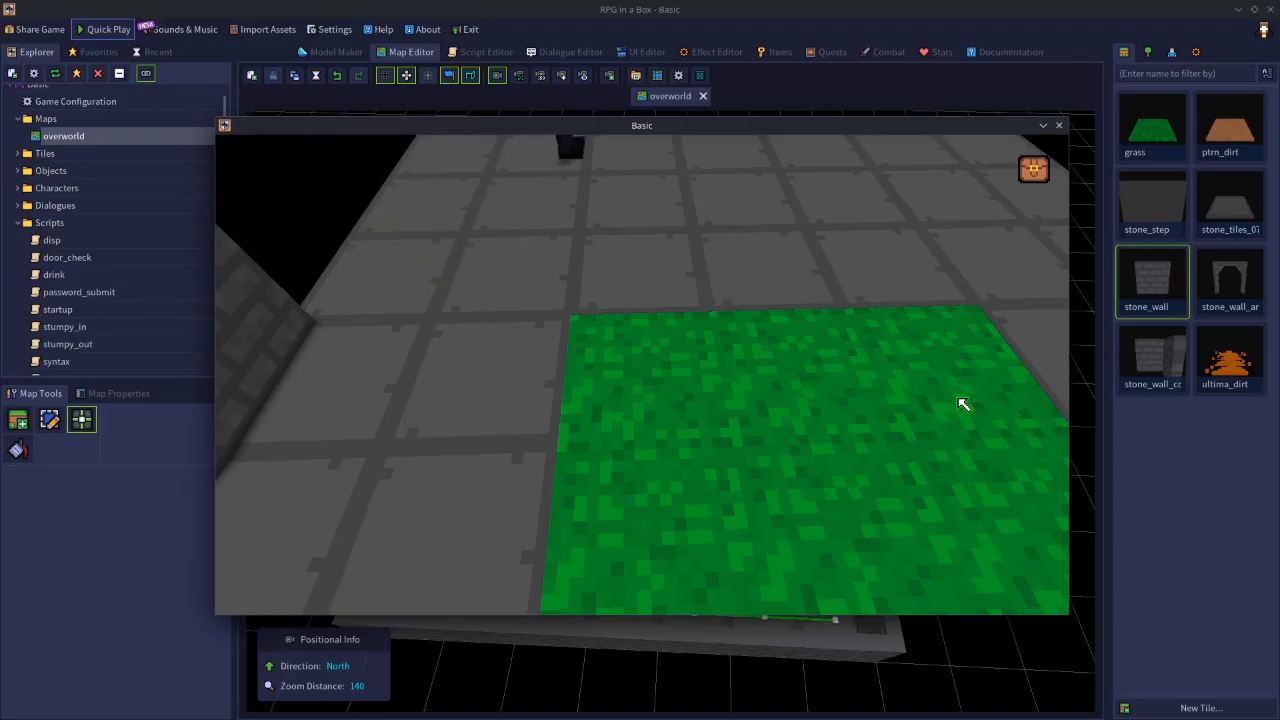
pyautogui.press('d')
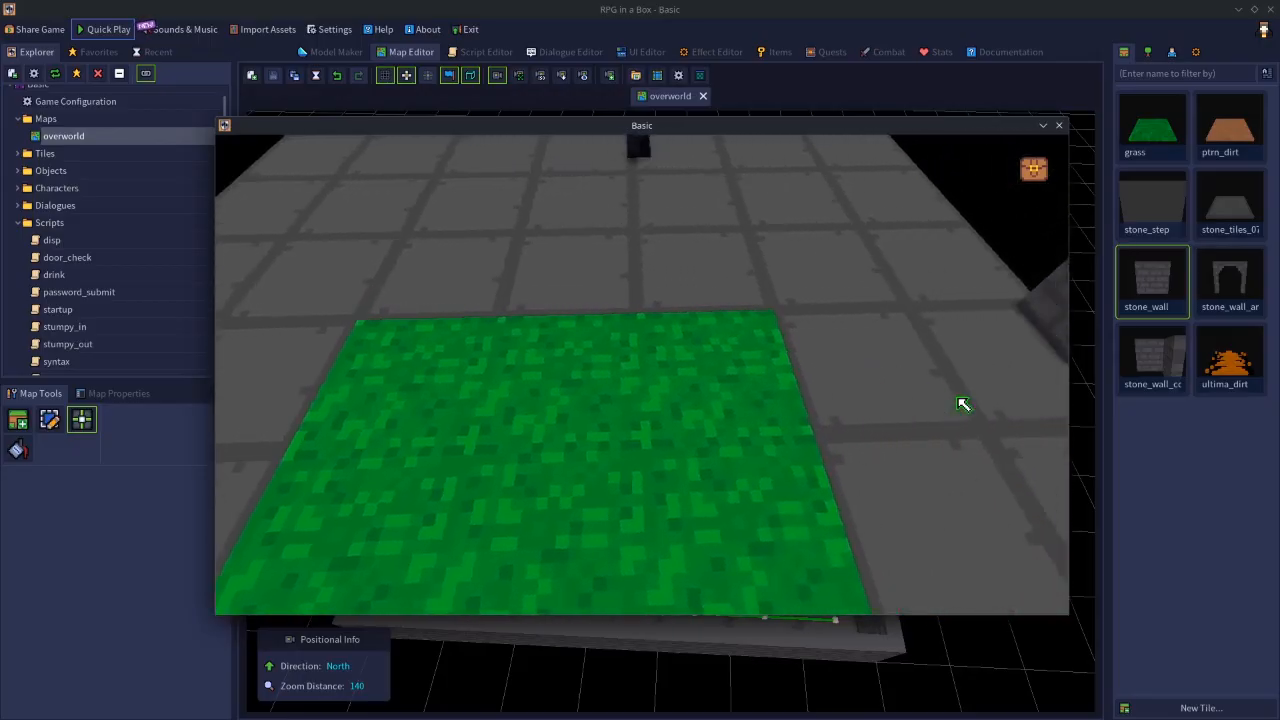
pyautogui.press('a')
pyautogui.press('d')
pyautogui.press('a')
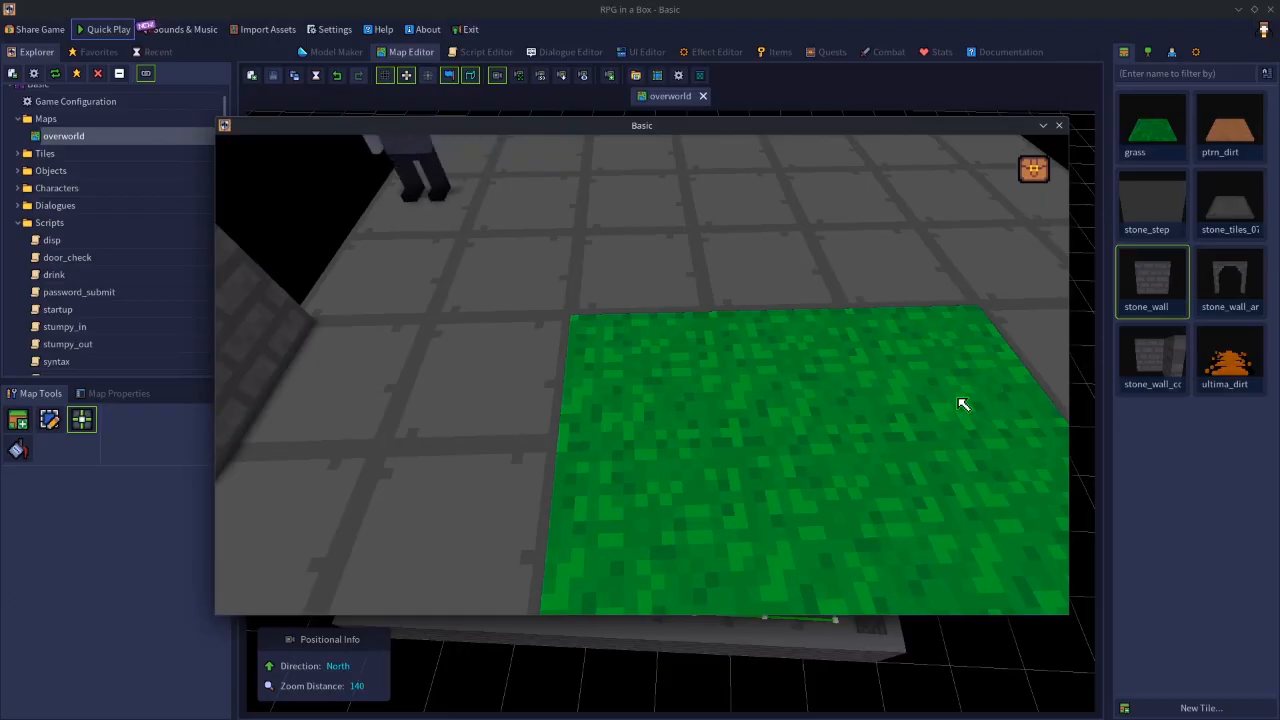
pyautogui.press('d')
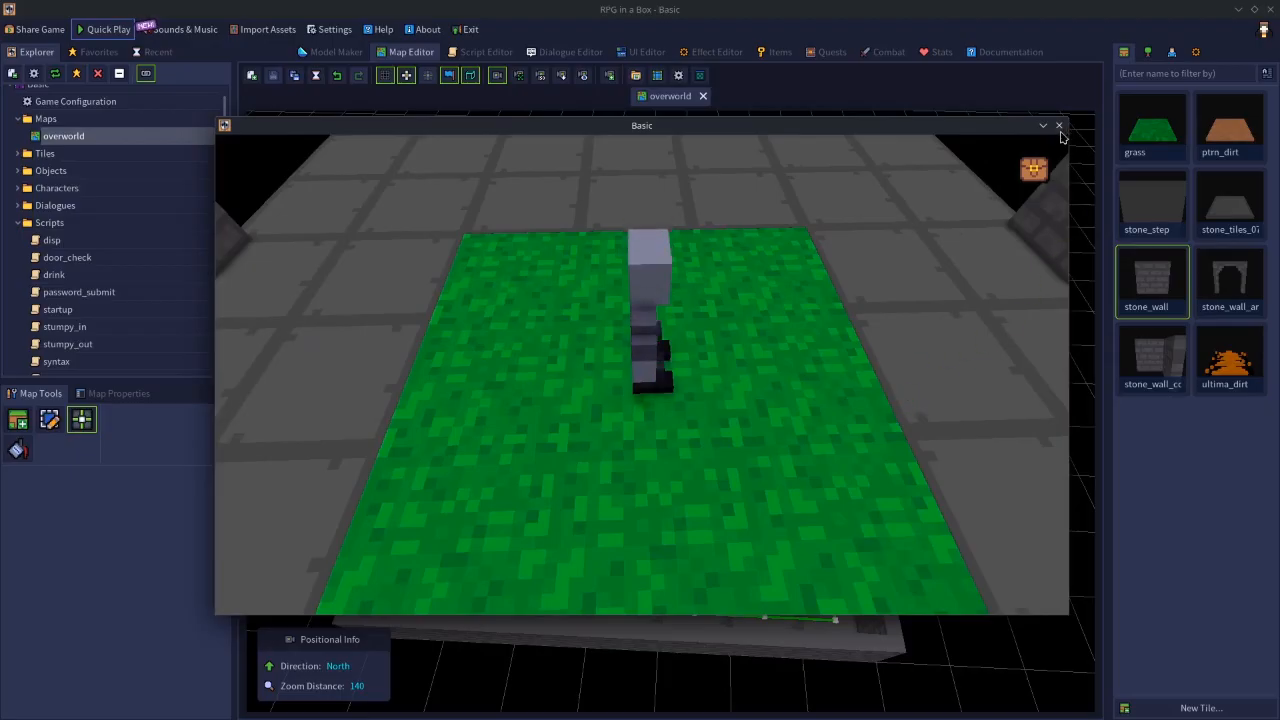
# - Zoom the game camera out and in repeatedly around the character to examine the boundaries at different distances
pyautogui.scroll(-5, 779, 381)
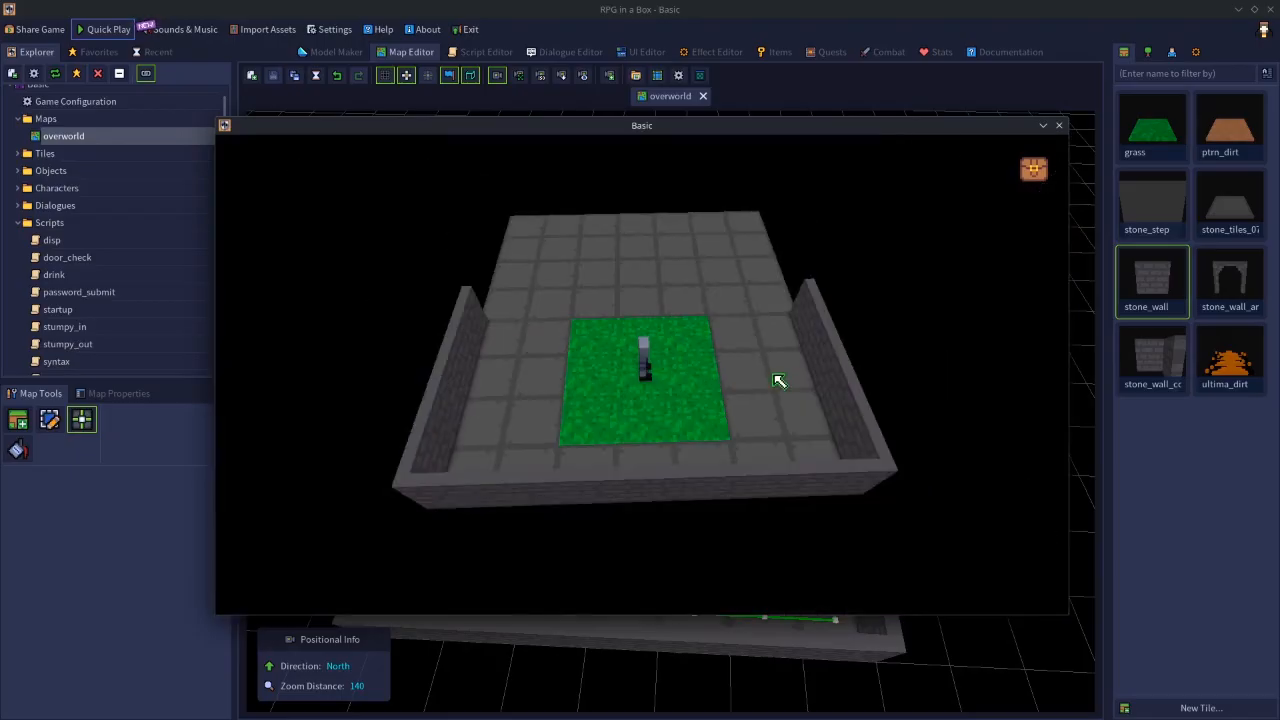
pyautogui.scroll(4, 779, 381)
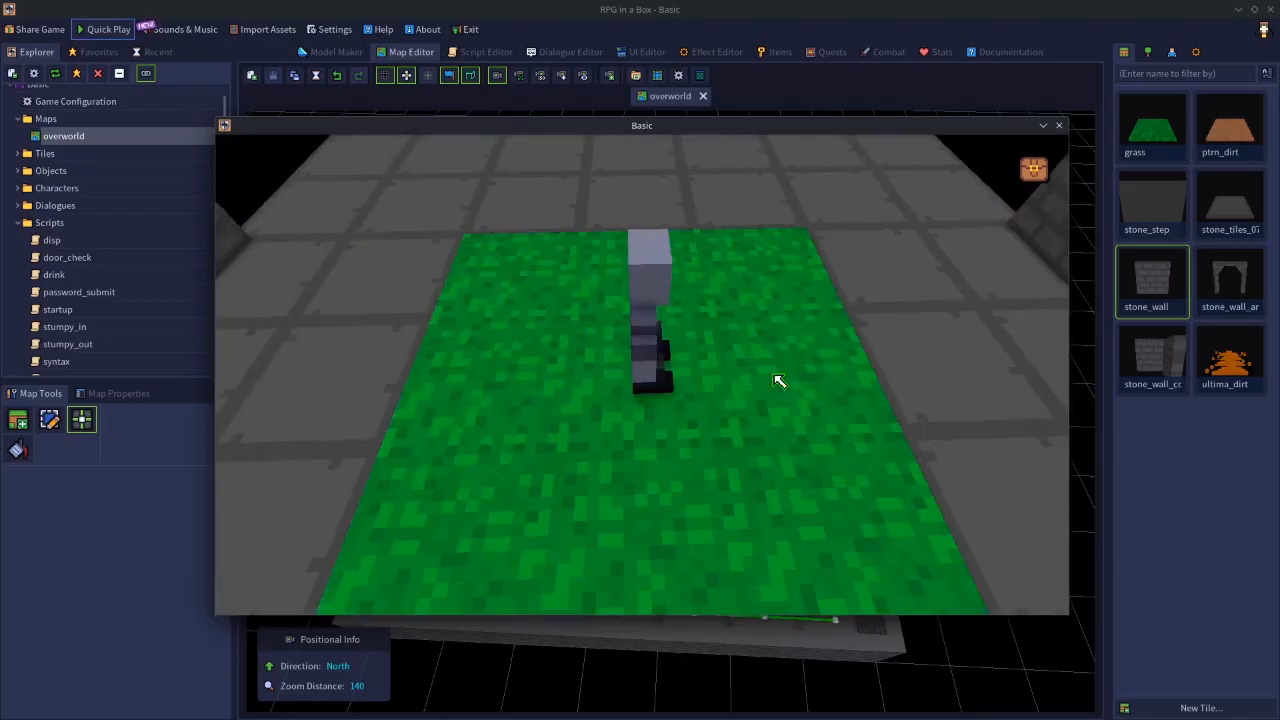
pyautogui.scroll(-2, 779, 381)
pyautogui.scroll(-2, 779, 381)
pyautogui.scroll(3, 777, 369)
pyautogui.scroll(-4, 777, 369)
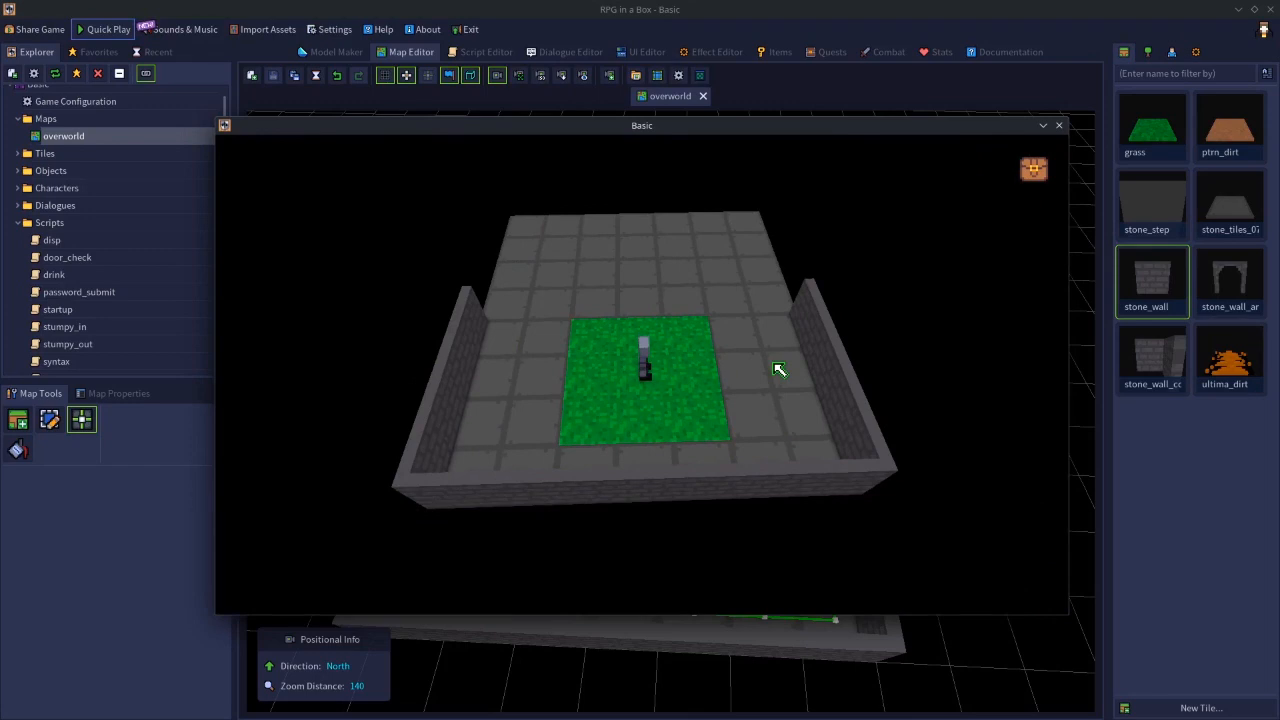
pyautogui.scroll(2, 779, 370)
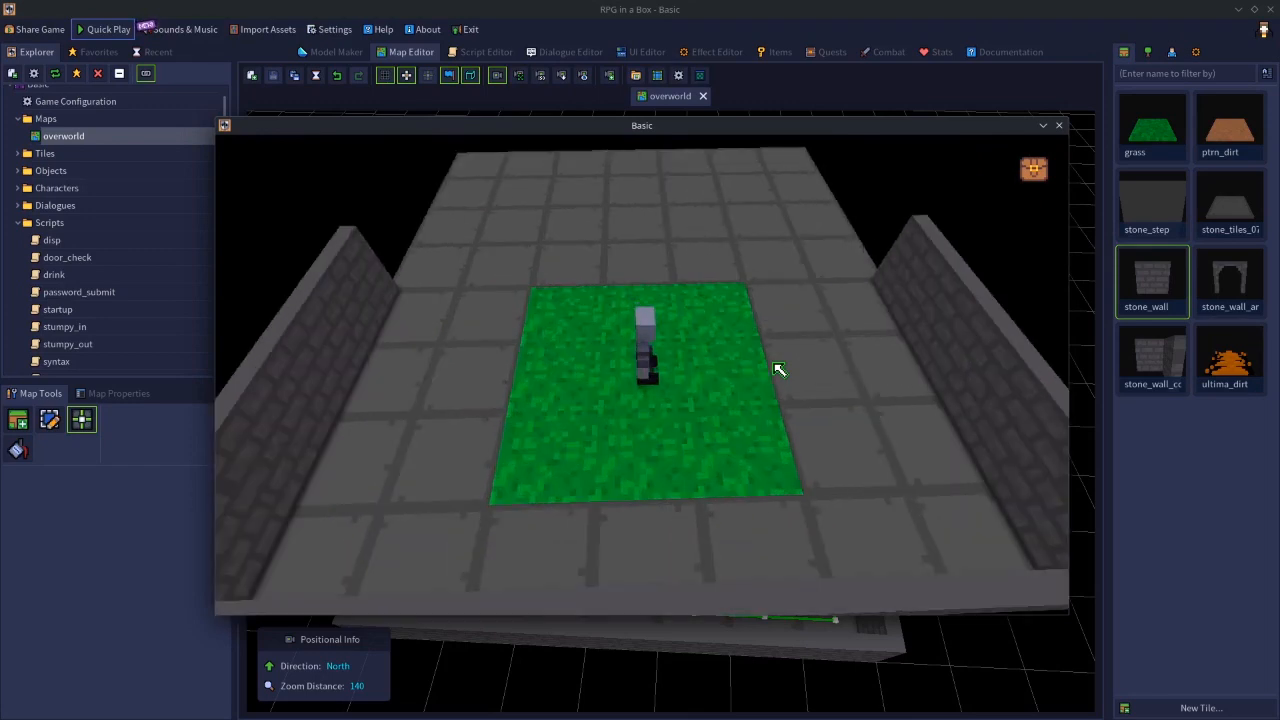
pyautogui.scroll(3, 779, 370)
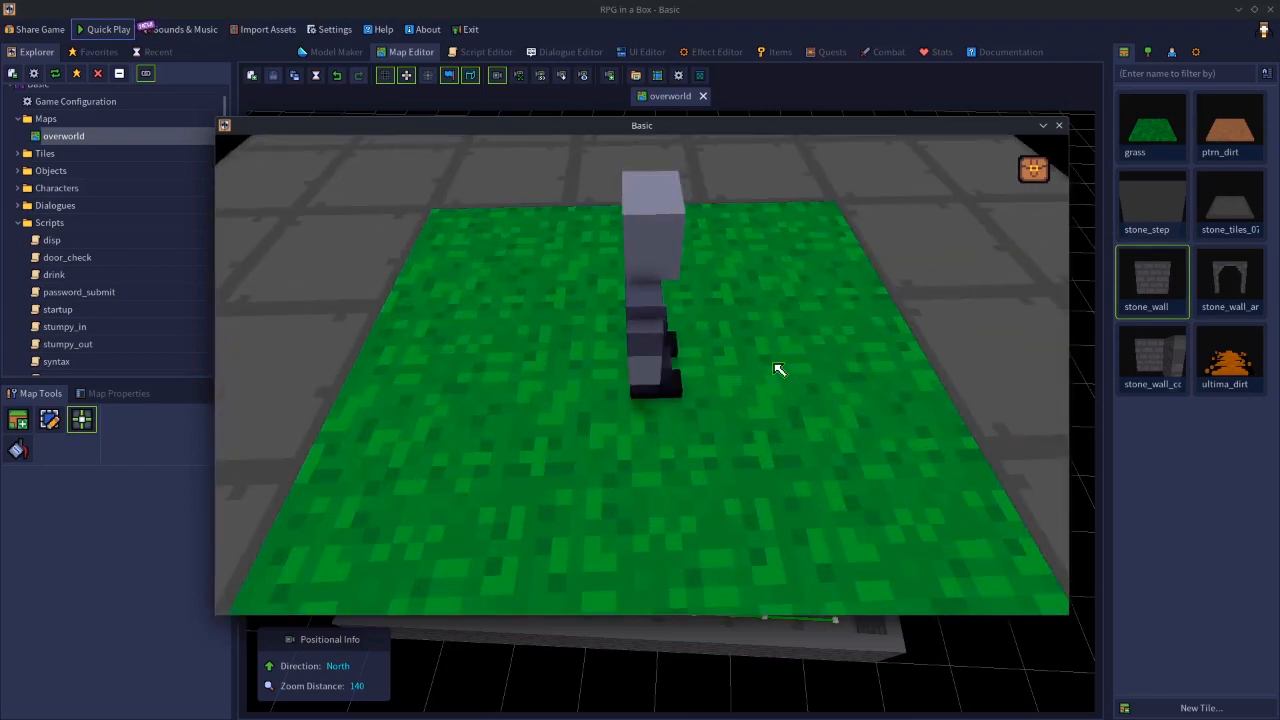
# - Alternate the game camera between its far and near zoom limits to recheck the boundaries, ending the test play
pyautogui.scroll(-2, 779, 370)
pyautogui.scroll(-3, 779, 370)
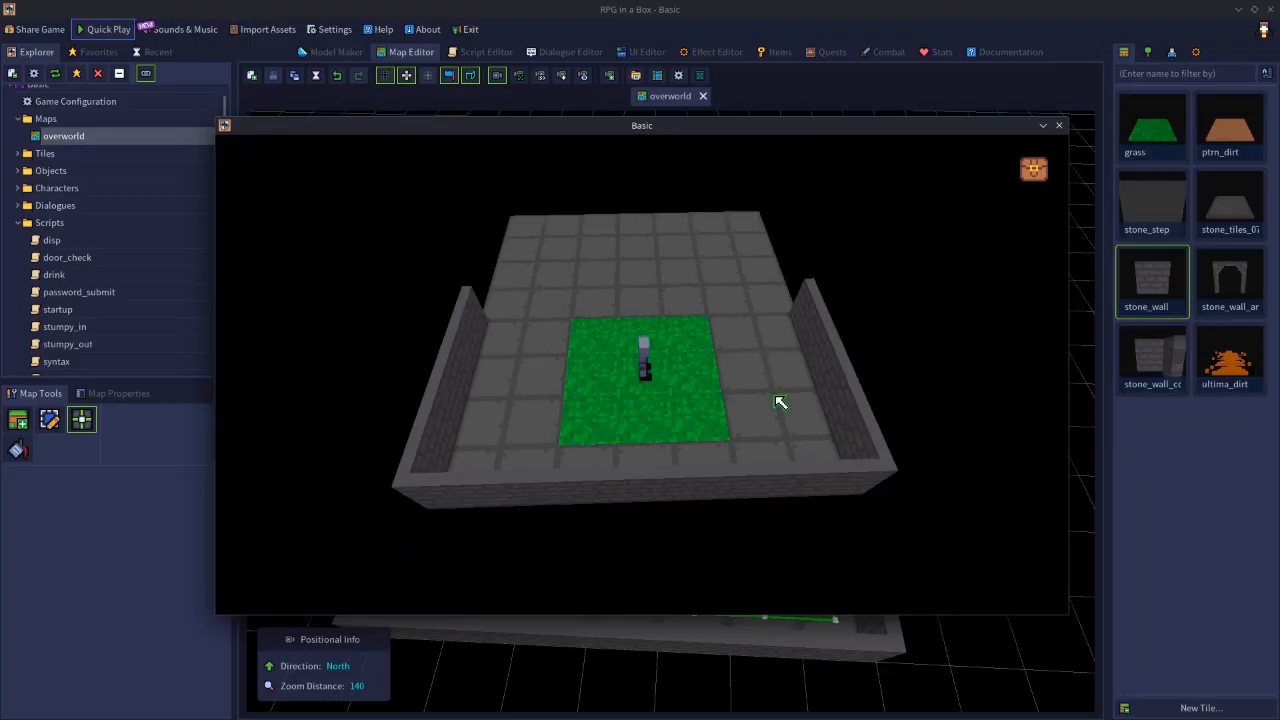
pyautogui.scroll(3, 779, 402)
pyautogui.scroll(-3, 779, 402)
pyautogui.scroll(3, 780, 402)
pyautogui.scroll(-3, 780, 402)
pyautogui.scroll(3, 780, 402)
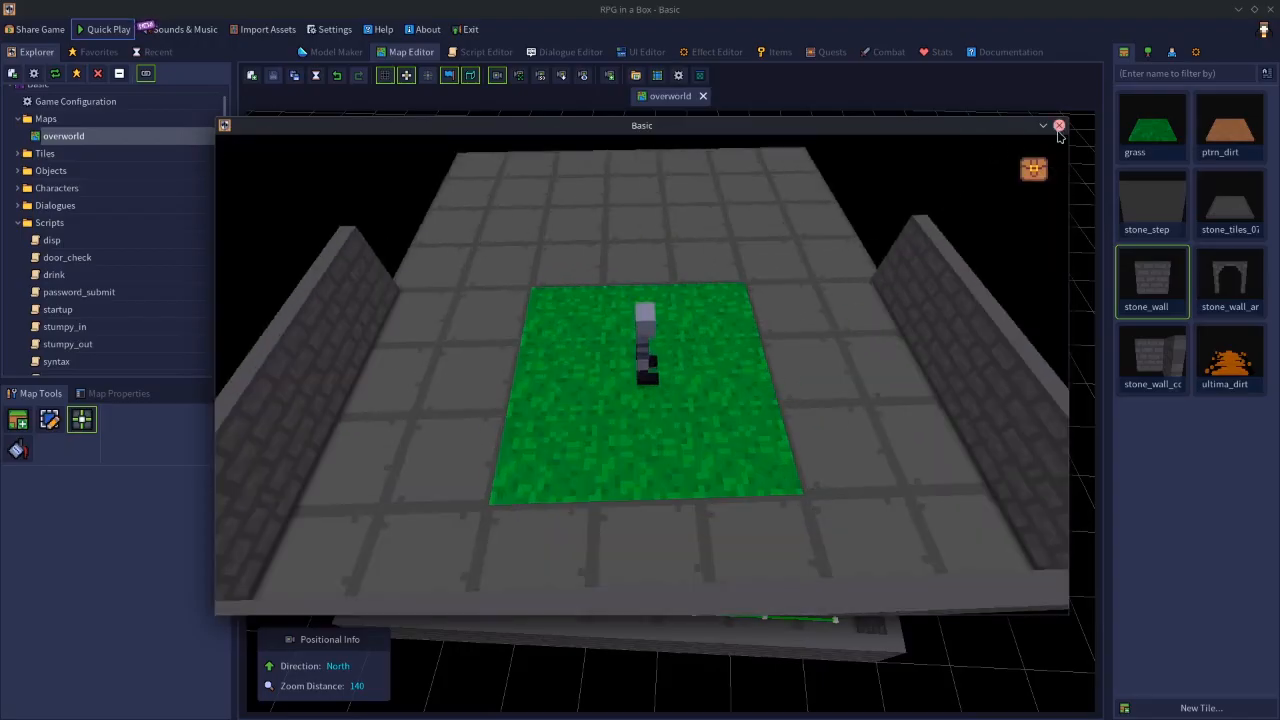
pyautogui.click(1059, 127)
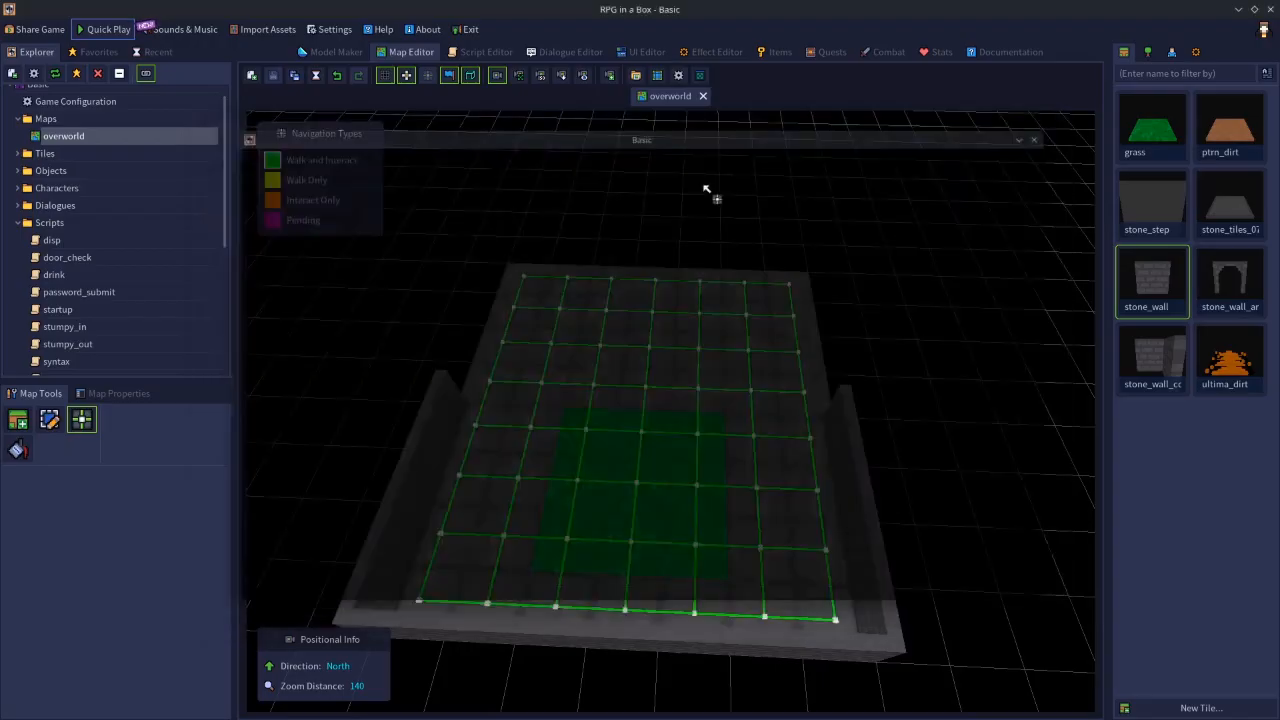
# - Turn off Allow Zooming in the gameplay camera settings of the game configuration and apply the change
pyautogui.click(107, 118)
pyautogui.doubleClick(106, 102)
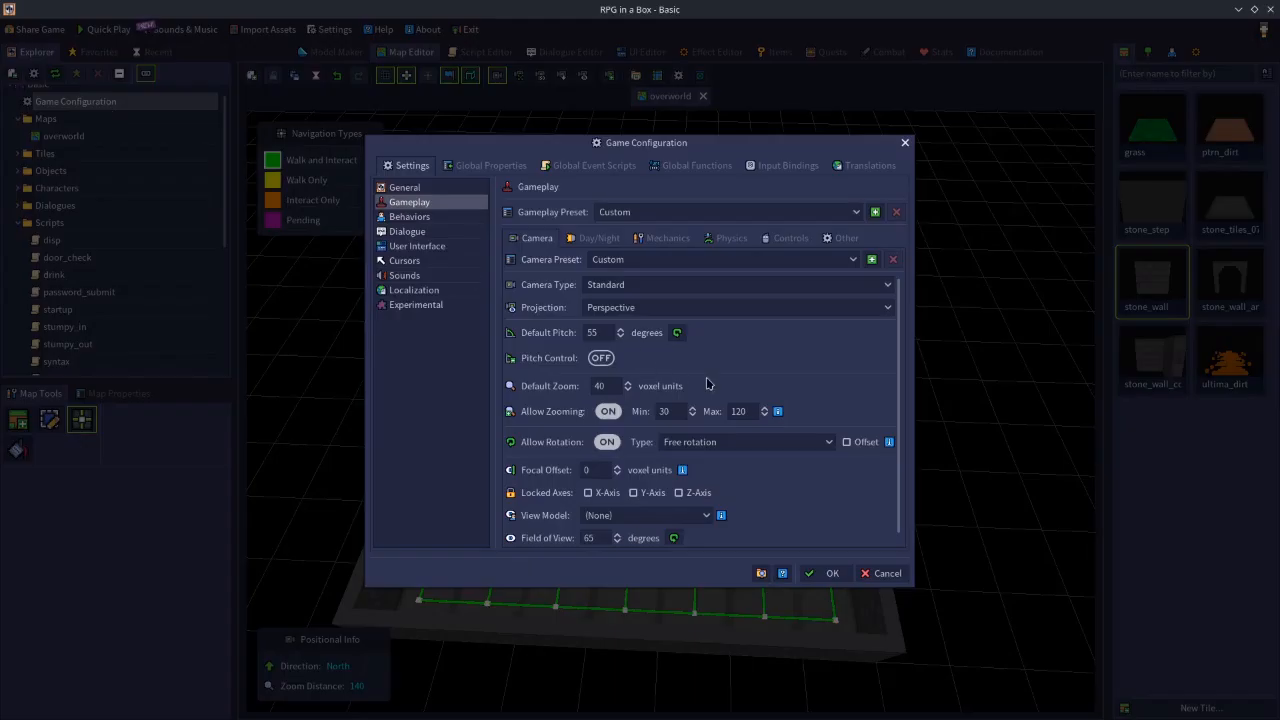
pyautogui.click(607, 411)
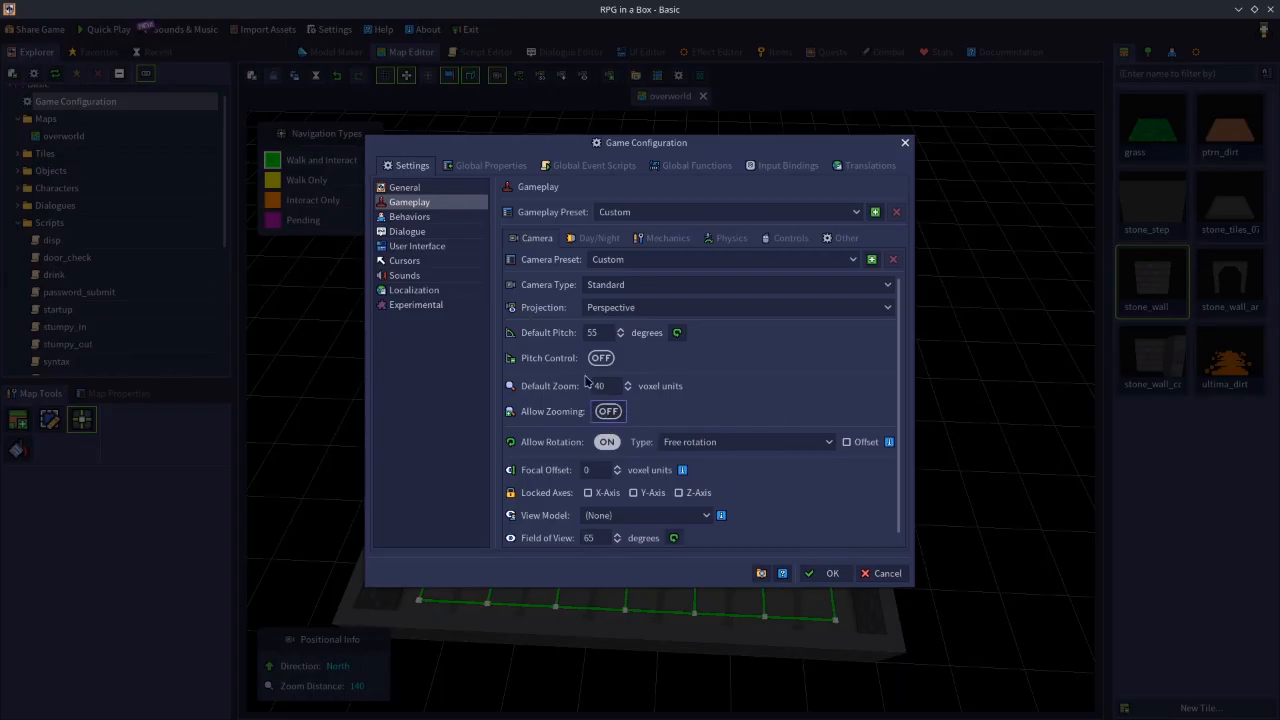
pyautogui.click(820, 576)
# - Test-play the map, walking the character between the grass and the stone wall to check the camera with zooming disabled
pyautogui.click(107, 31)
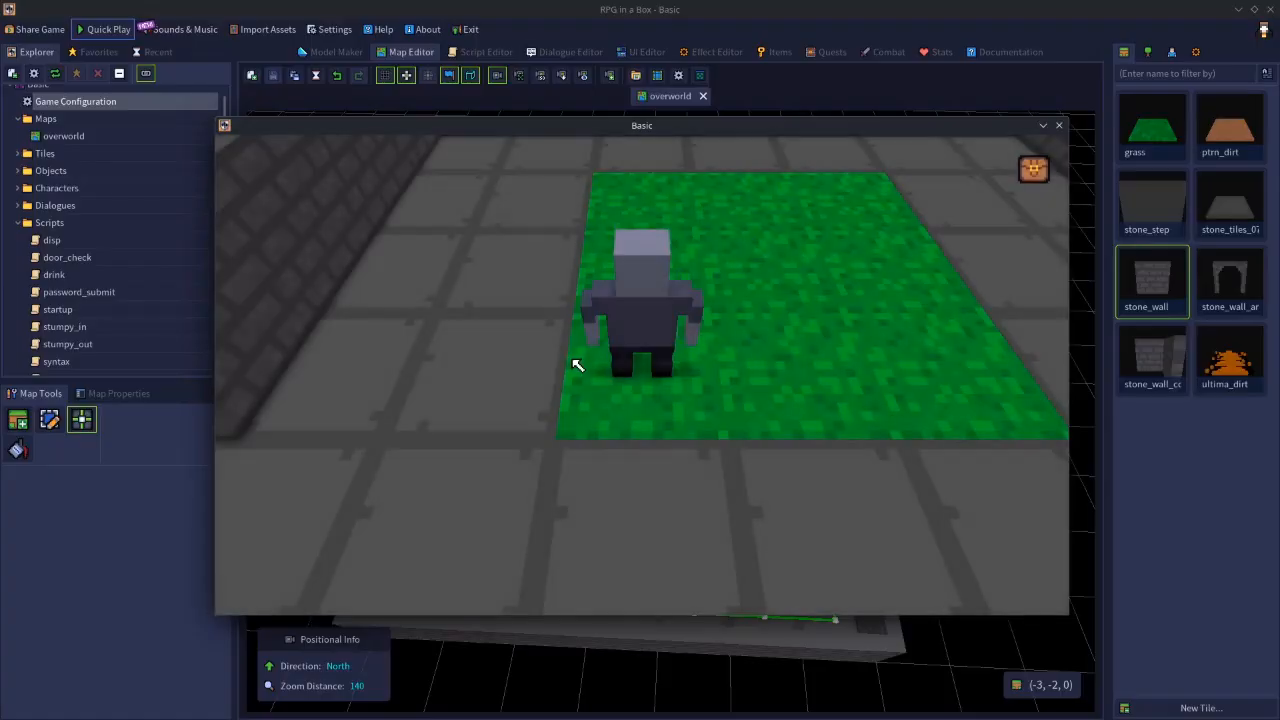
pyautogui.press('Up')
pyautogui.press('w')
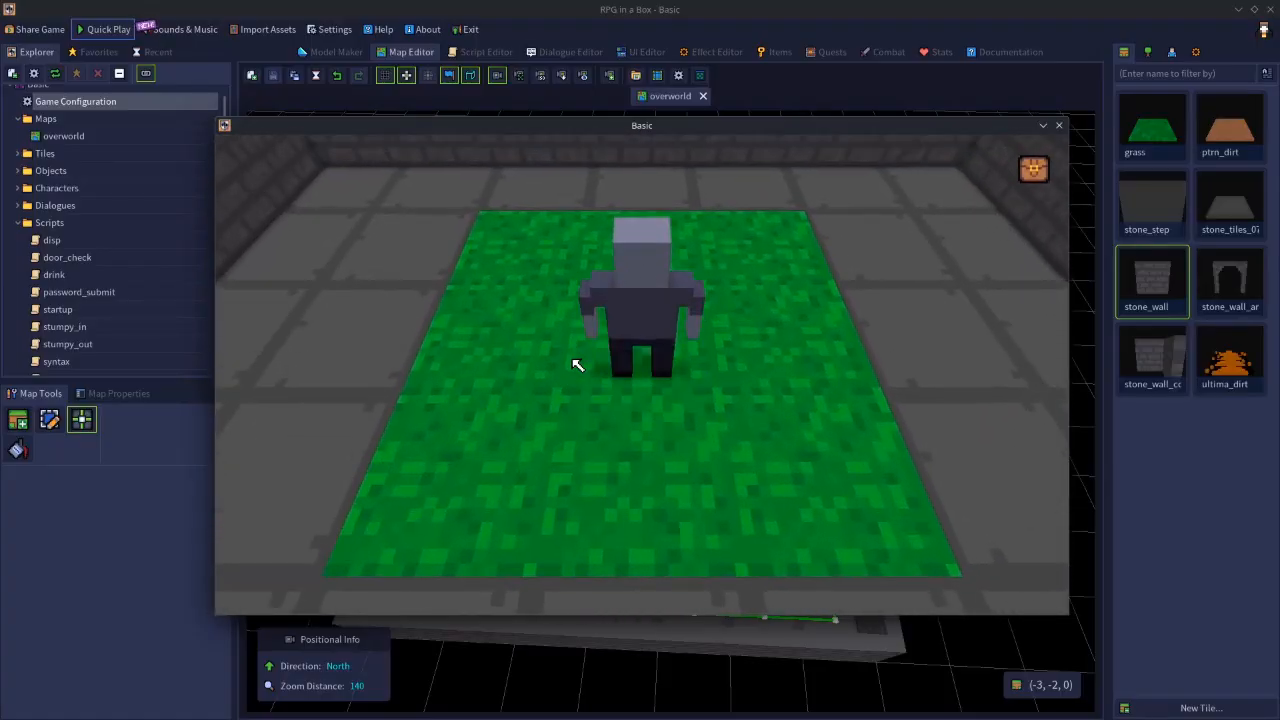
pyautogui.press('s')
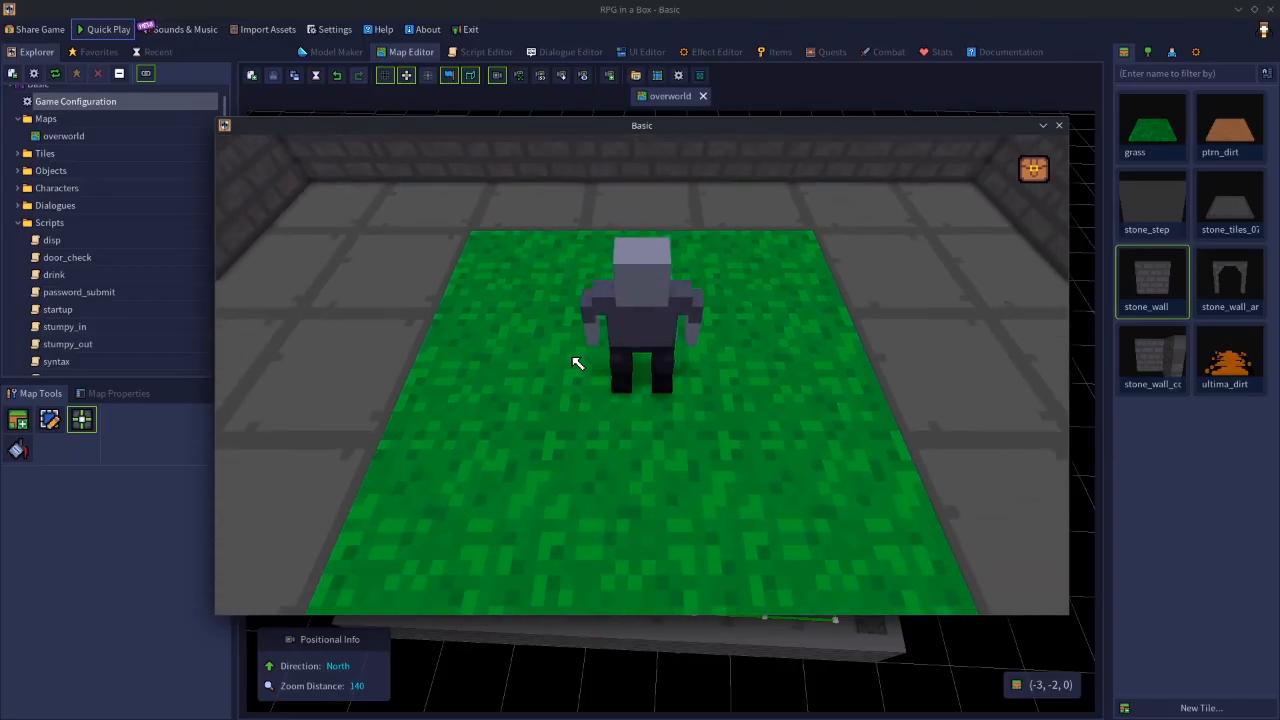
pyautogui.press('w')
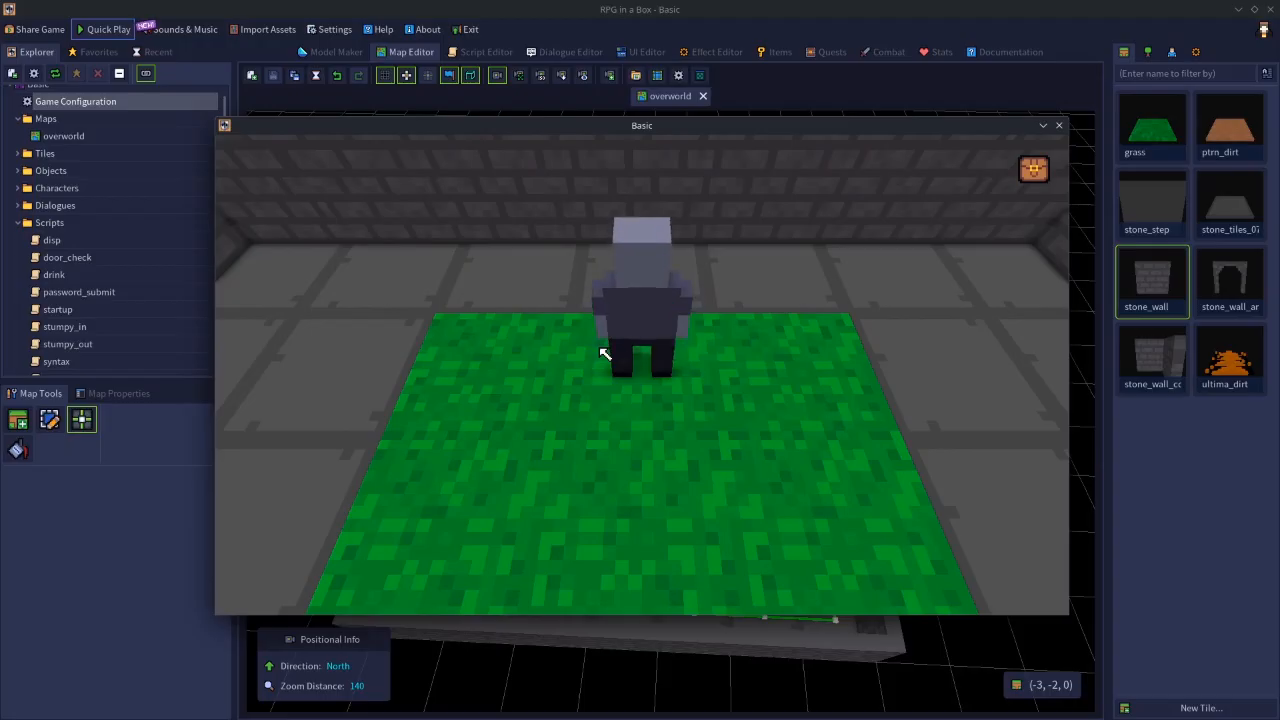
pyautogui.press('w')
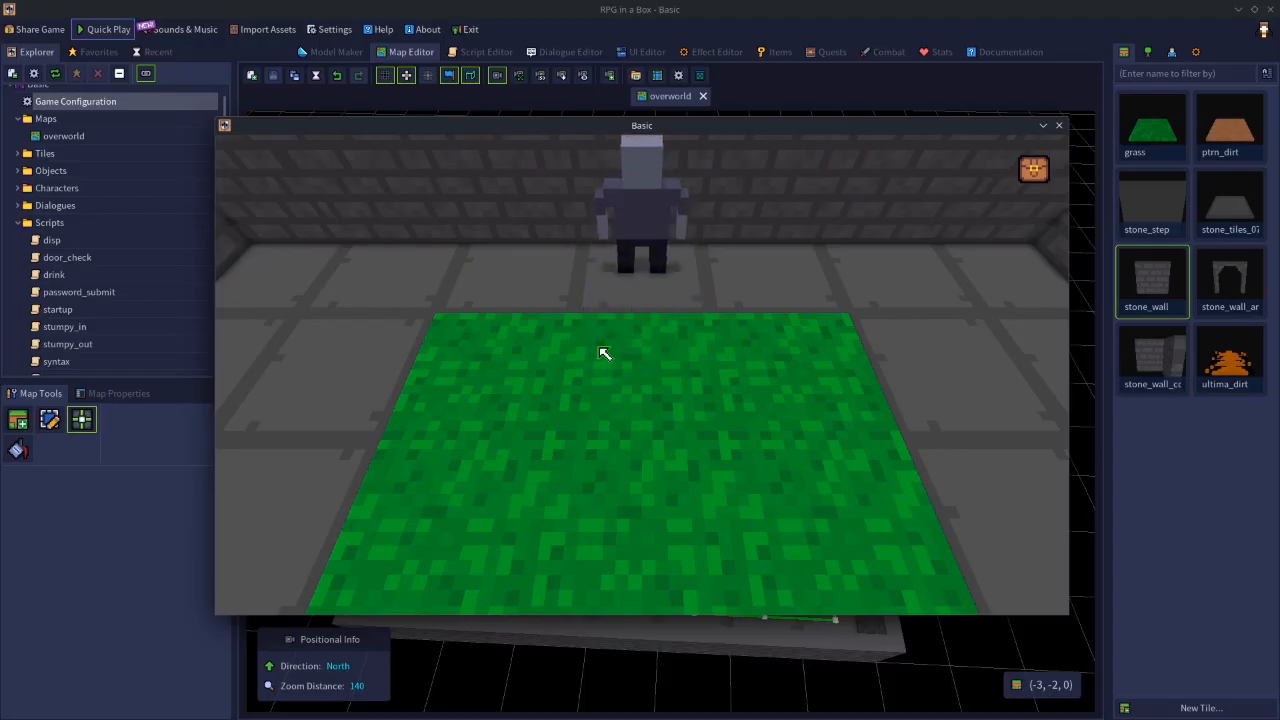
pyautogui.press('s')
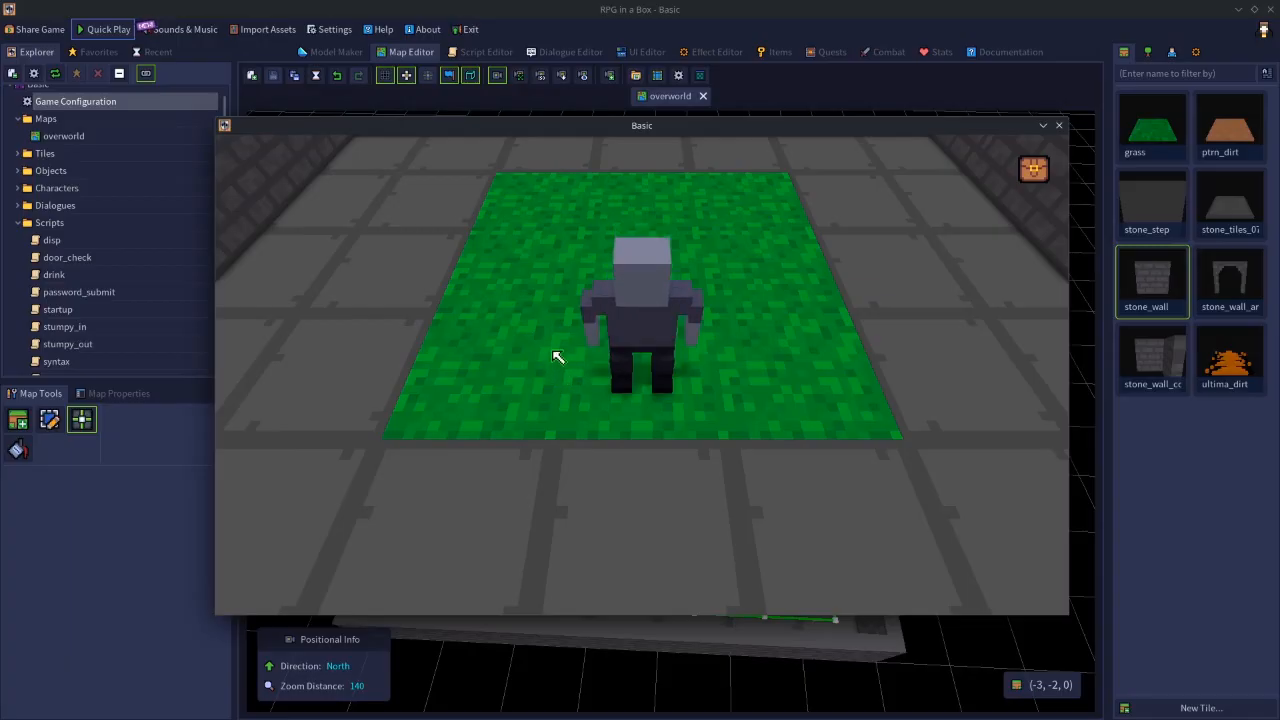
pyautogui.click(1059, 126)
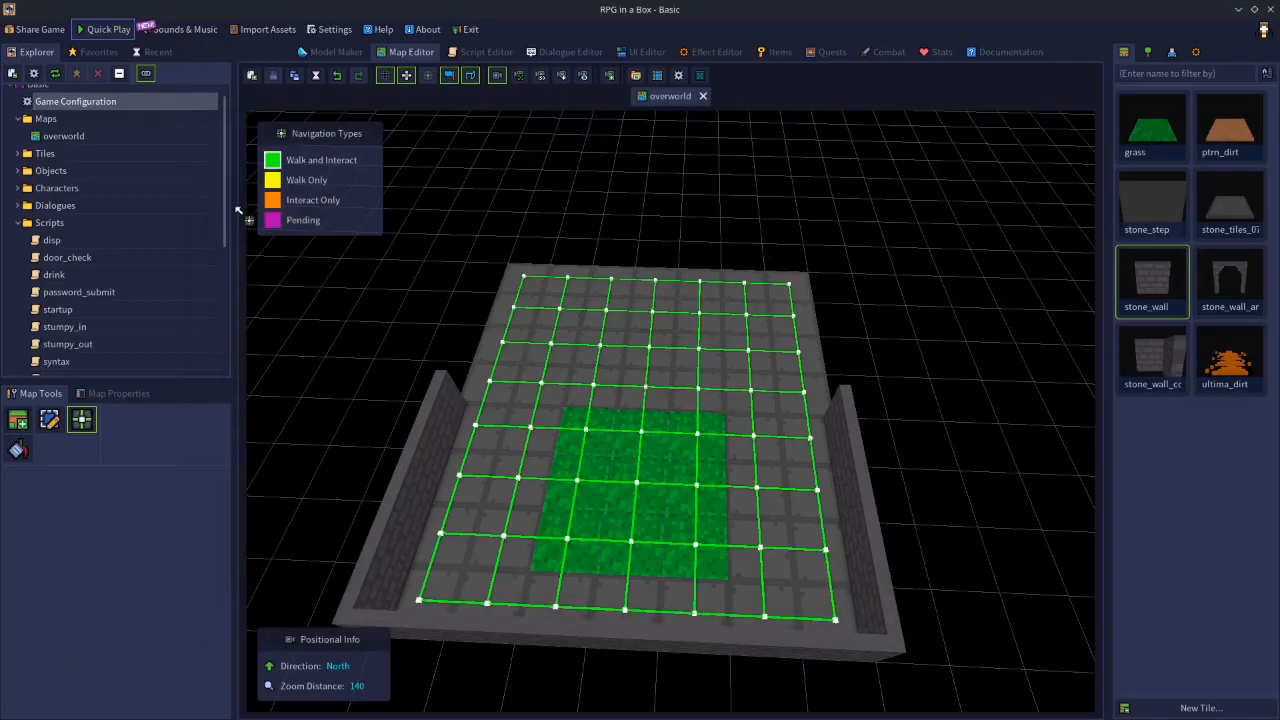
# - Set the camera's default pitch to 90 degrees in the game configuration and apply it
pyautogui.doubleClick(91, 110)
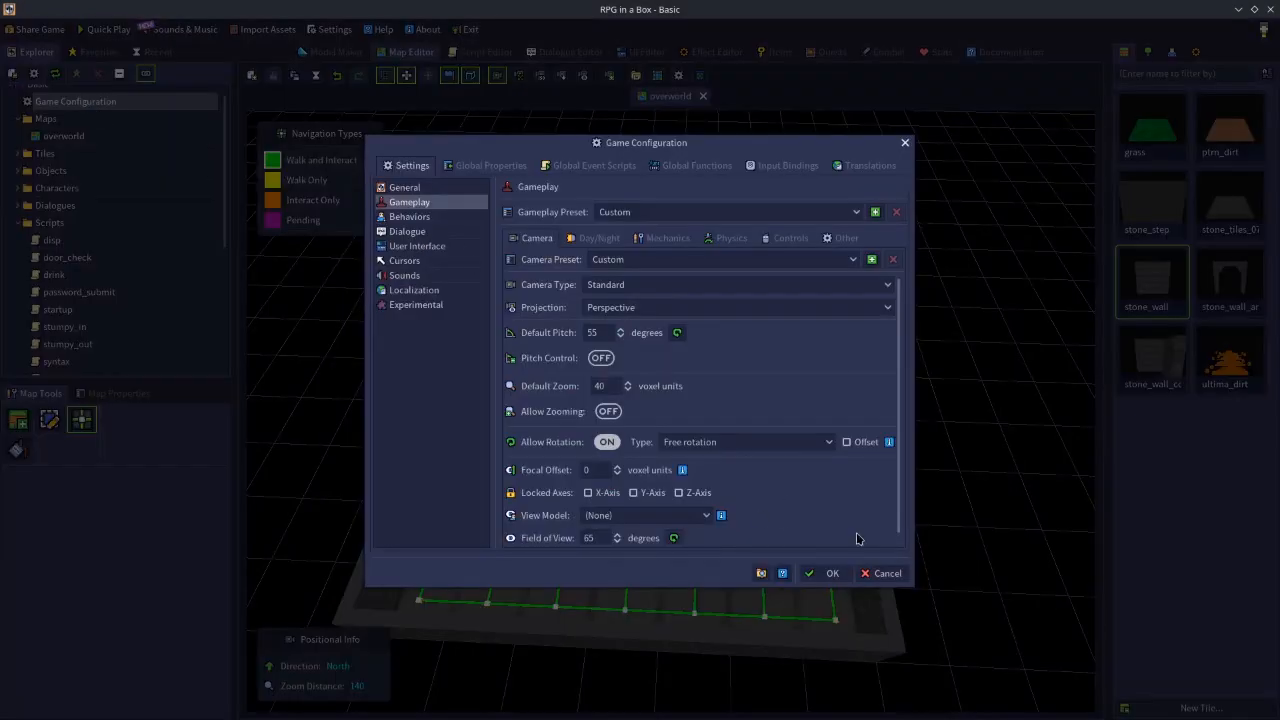
pyautogui.click(884, 573)
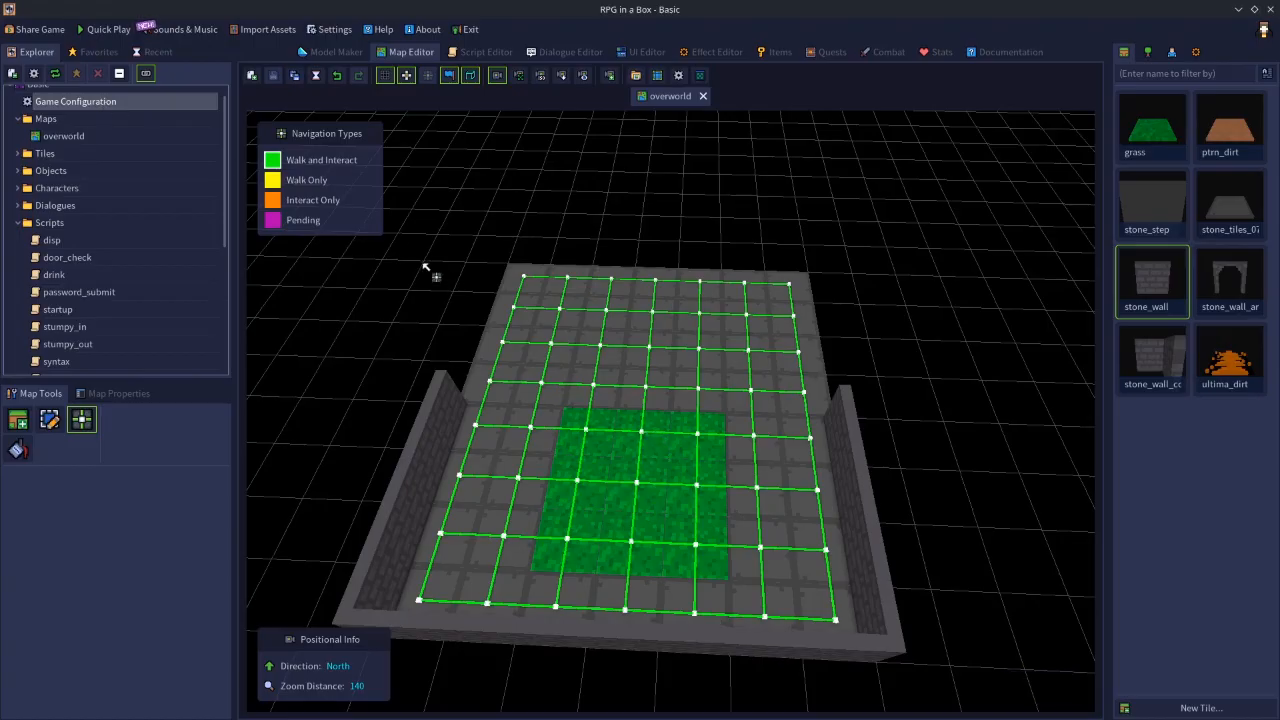
pyautogui.doubleClick(80, 103)
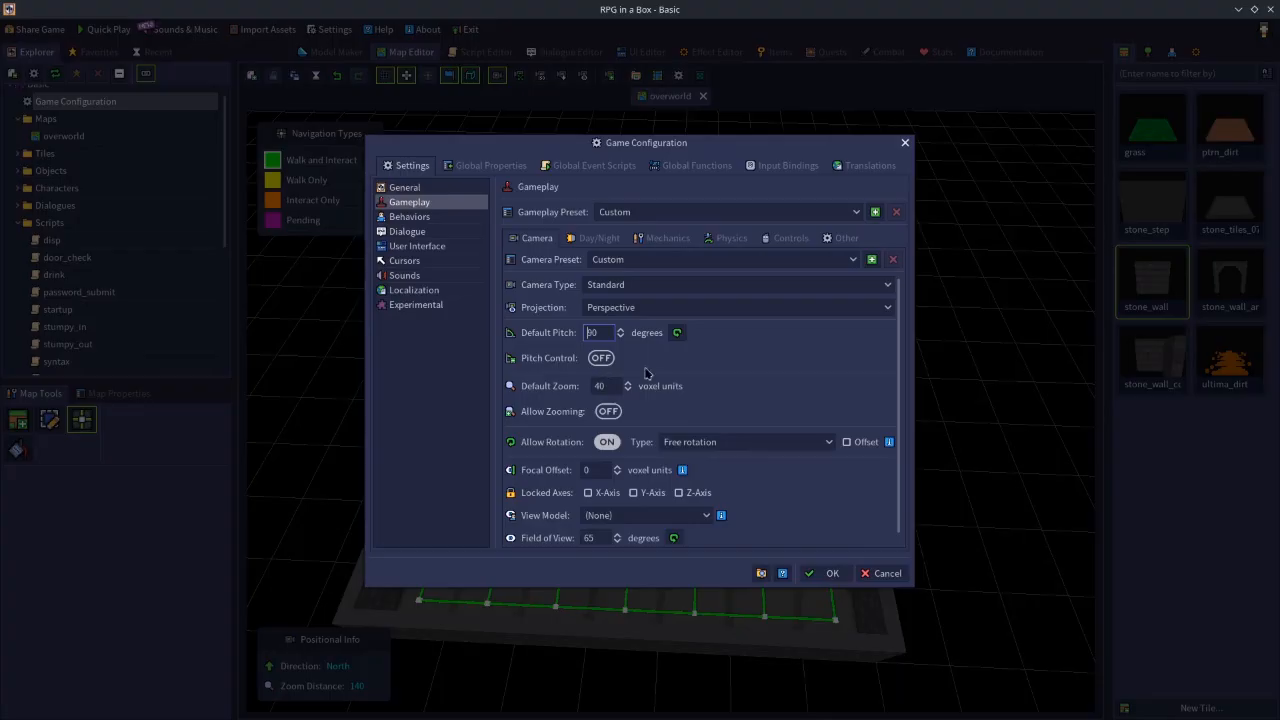
pyautogui.click(824, 573)
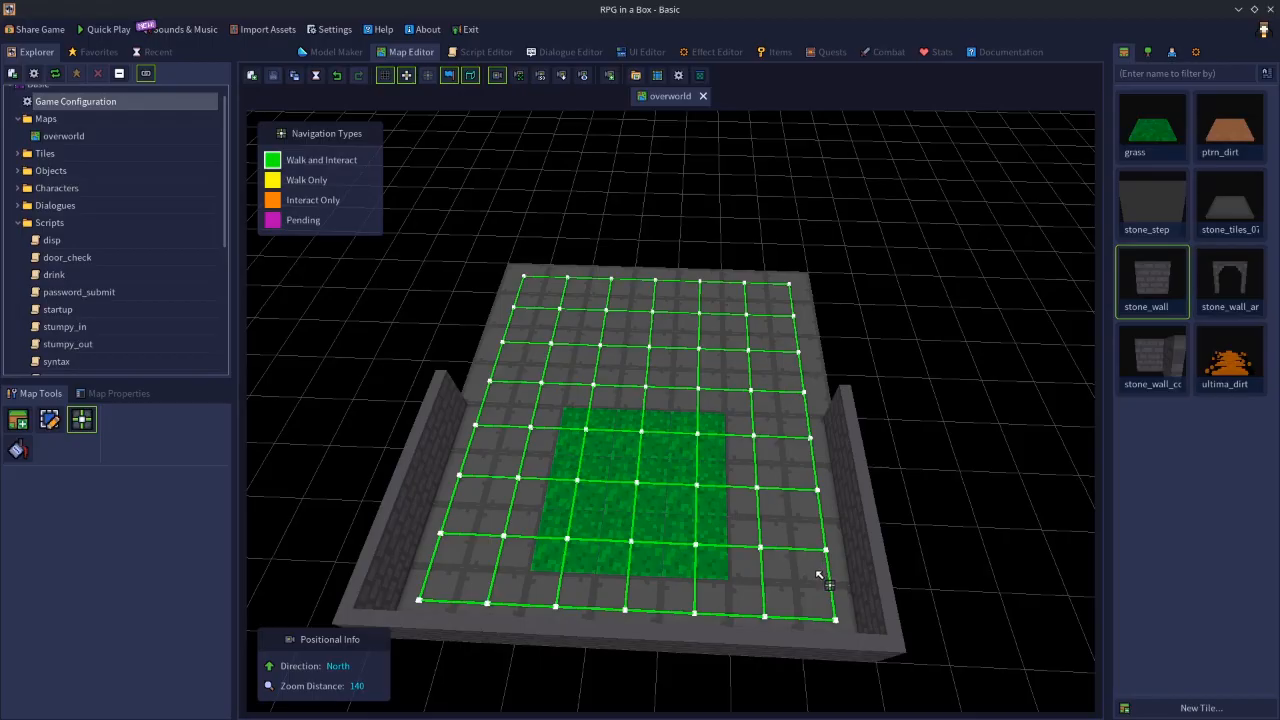
# - Start a test play with the top-down camera, rotate the view and walk the character off the grass onto the stone floor
pyautogui.click(92, 33)
pyautogui.moveTo(708, 407); pyautogui.dragTo(271, 387, button='middle')
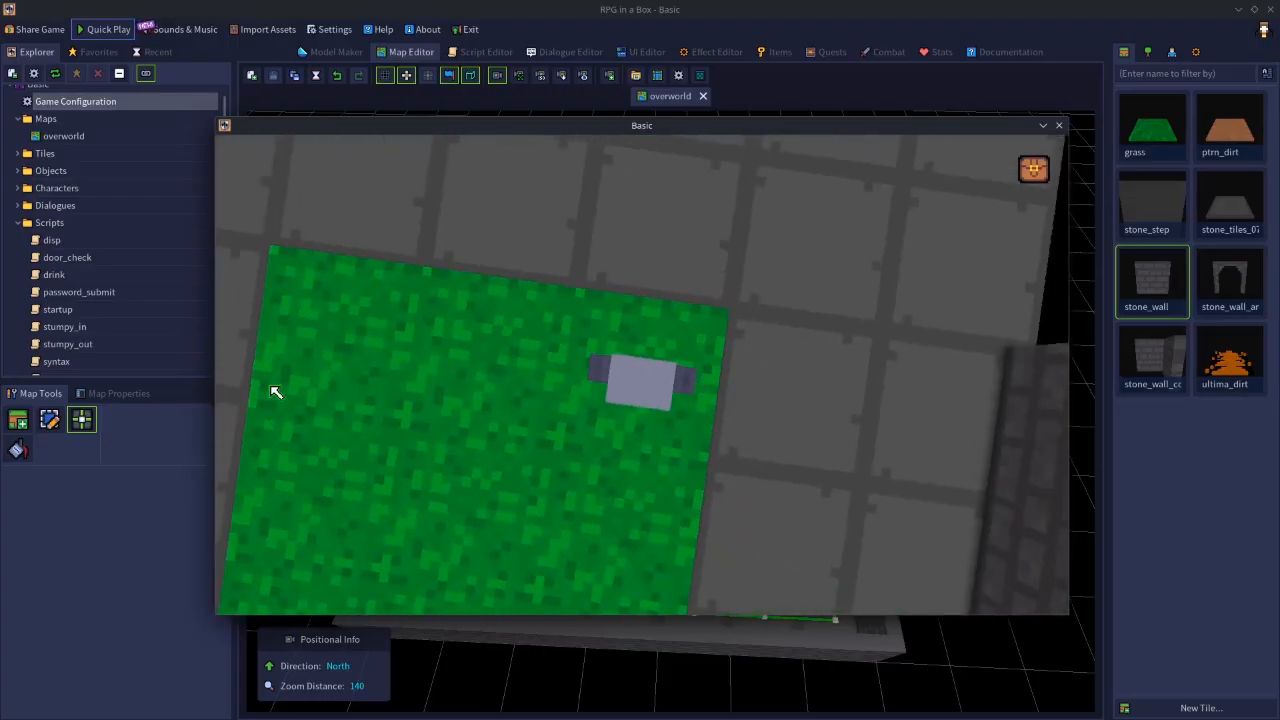
pyautogui.press('Up')
pyautogui.press('Right')
pyautogui.press('Left')
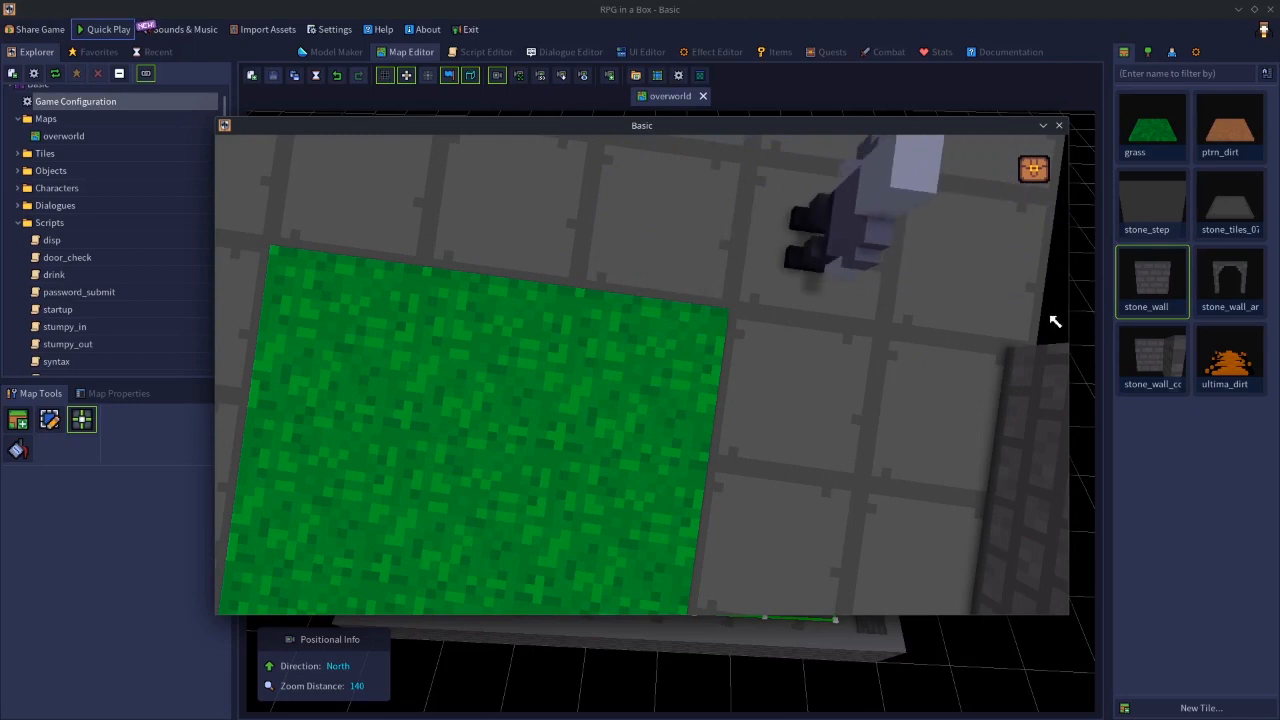
pyautogui.press('Left')
pyautogui.moveTo(845, 360); pyautogui.dragTo(397, 323, button='middle')
# - Walk the character back and forth across the grass to examine the top-down camera's tracking, ending the test play
pyautogui.press('Up')
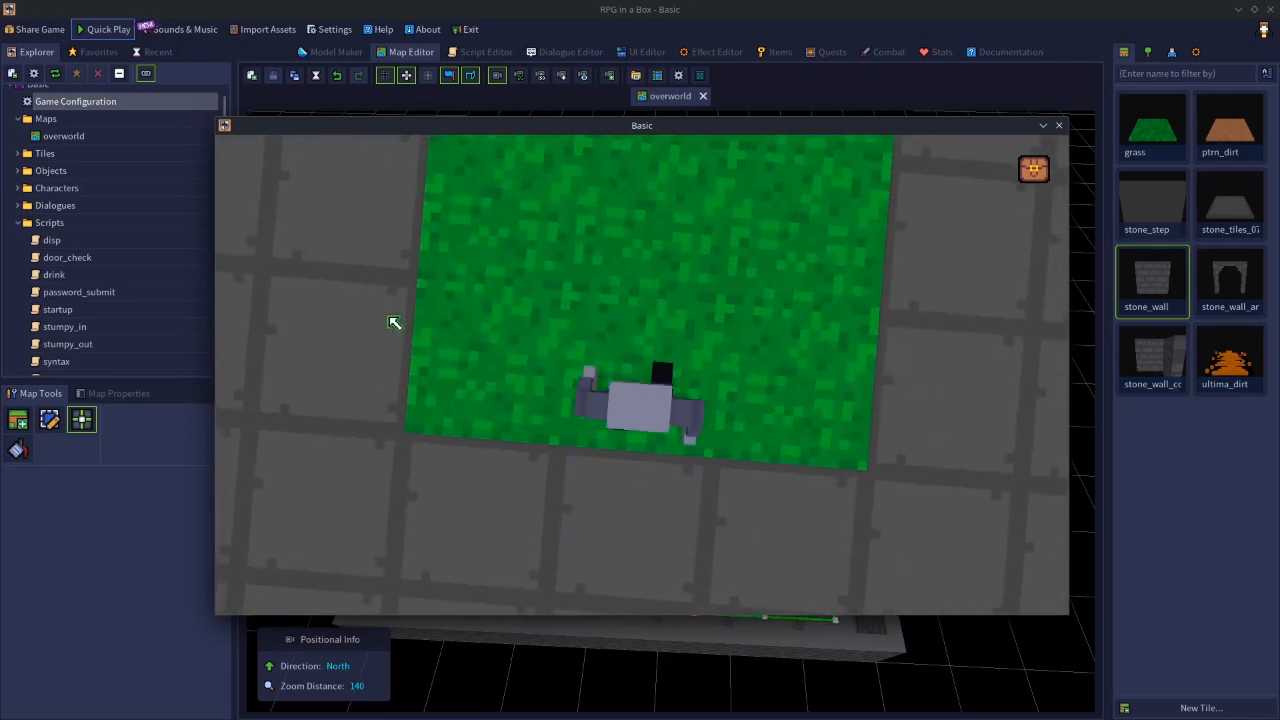
pyautogui.press('Up')
pyautogui.press('Up')
pyautogui.press('Up')
pyautogui.press('Down')
pyautogui.press('Down')
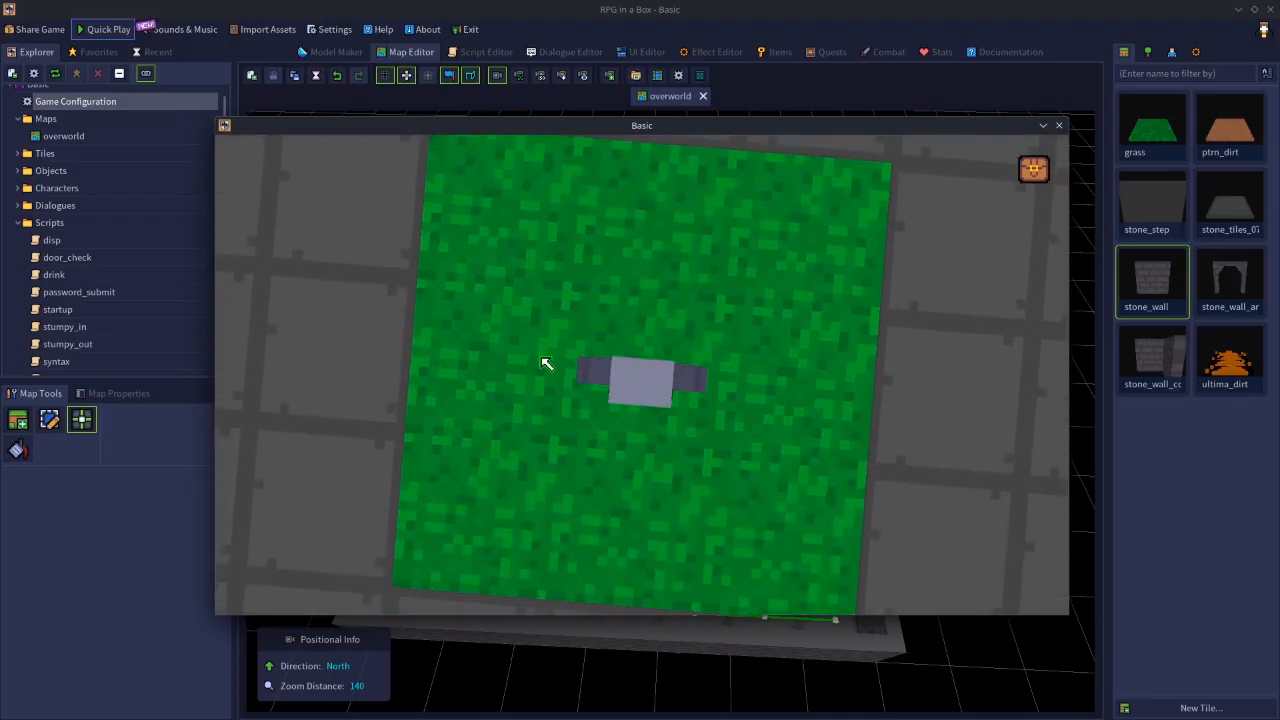
pyautogui.press('Up')
pyautogui.press('Up')
pyautogui.press('Down')
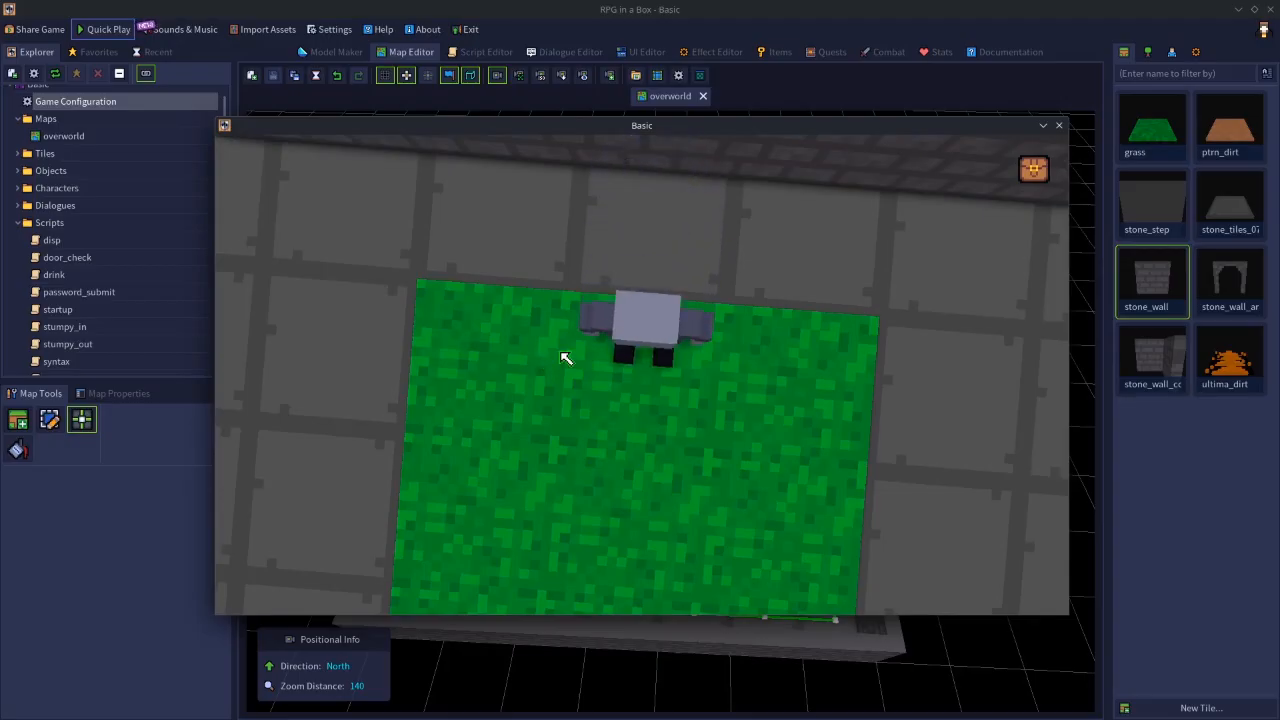
pyautogui.press('Down')
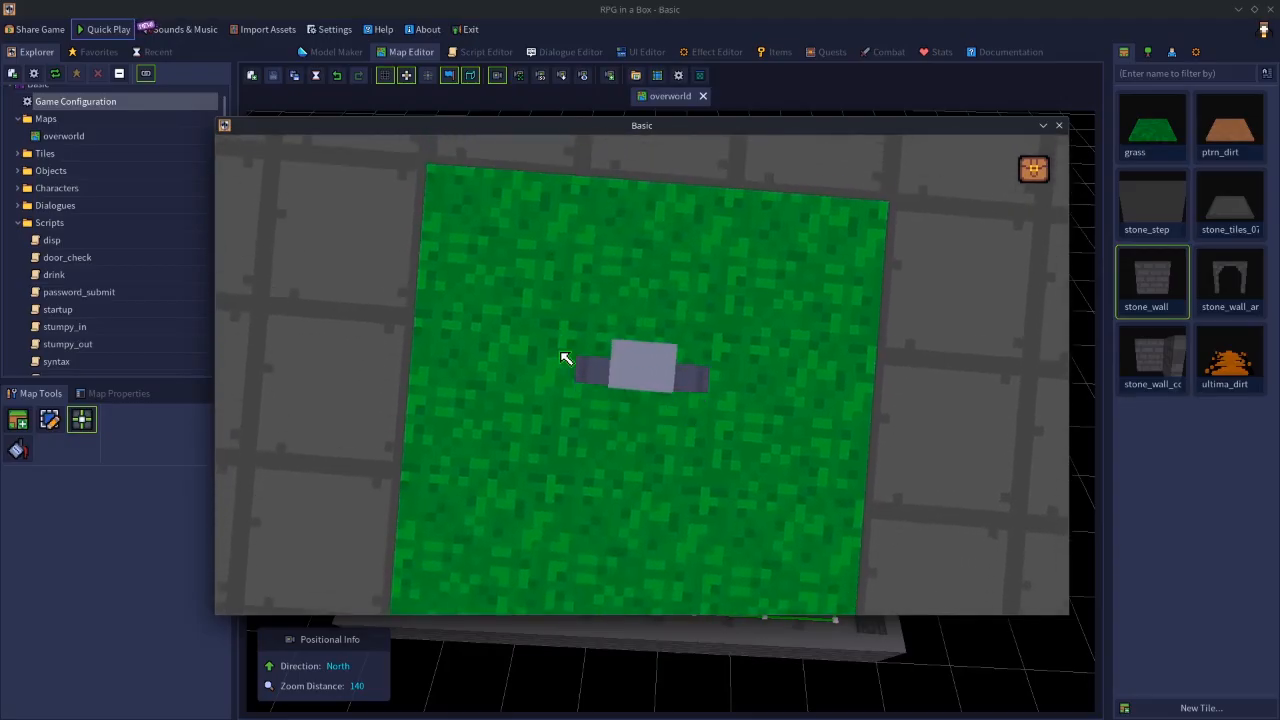
pyautogui.press('Up')
pyautogui.press('Down')
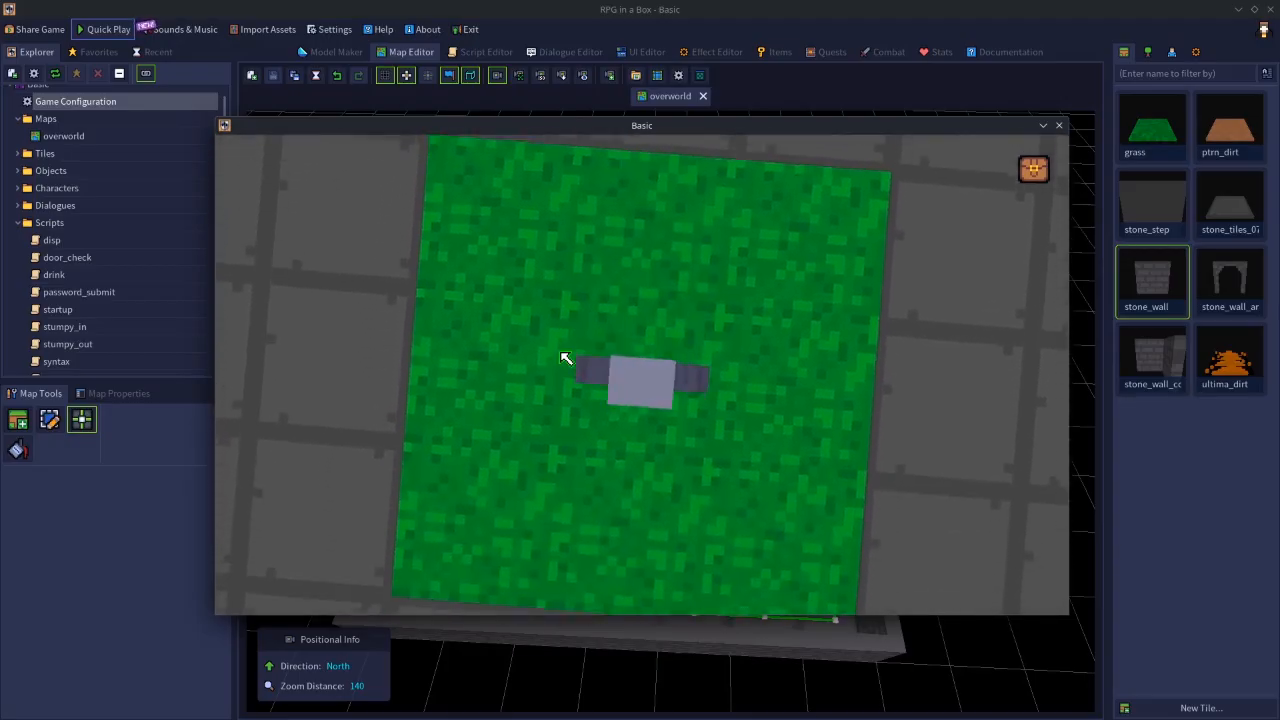
pyautogui.press('Up')
pyautogui.press('Down')
pyautogui.press('Down')
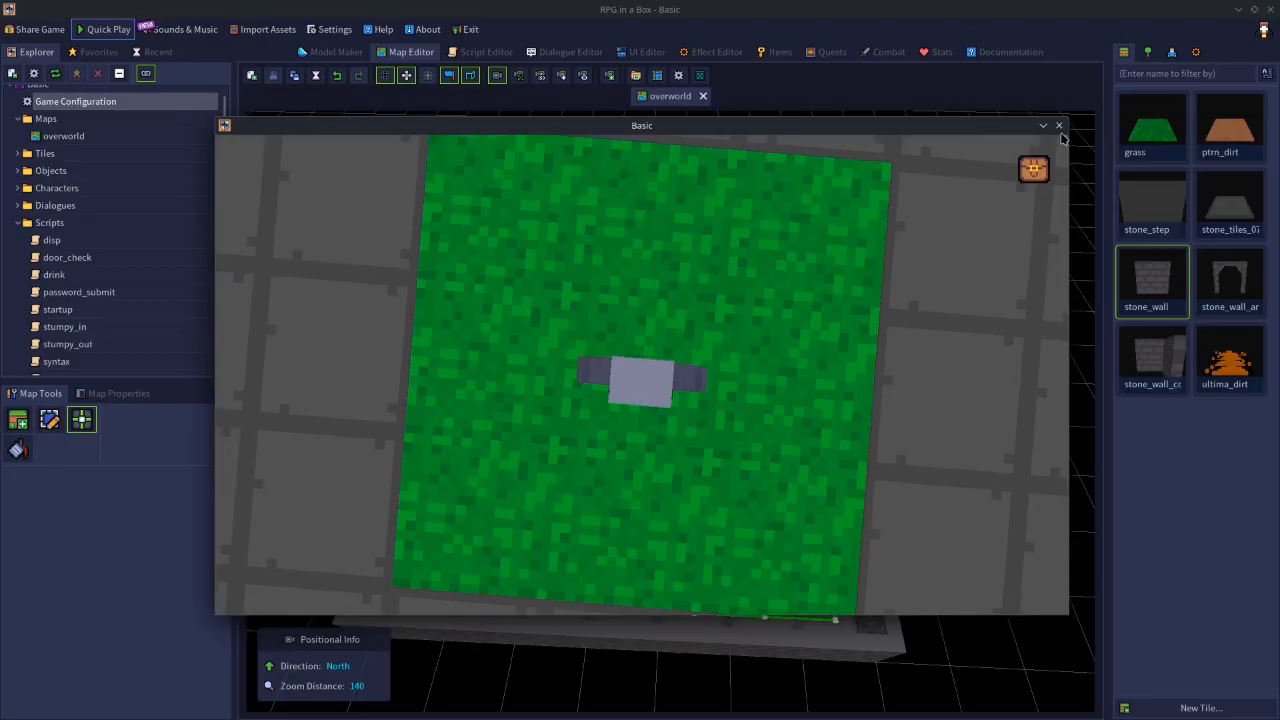
pyautogui.click(1059, 127)
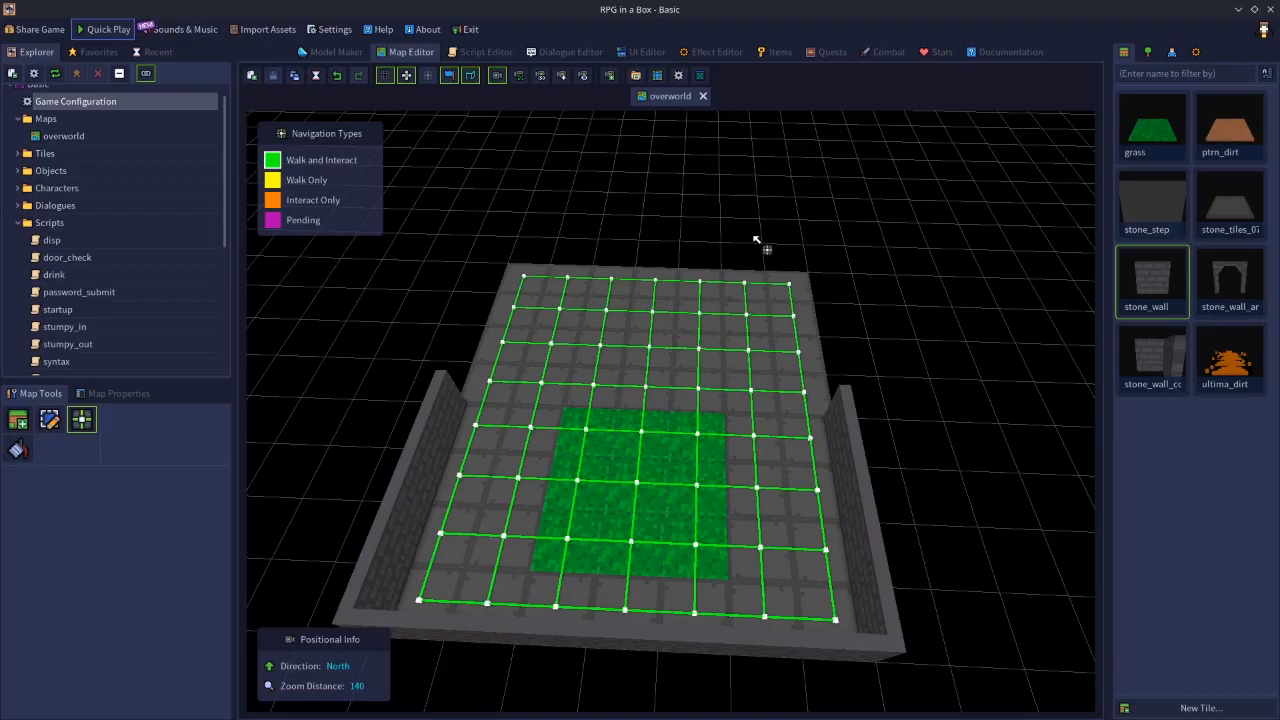
# - Open the asset library's models, deselect the stmp_stumpy model and filter the list by "tree"
pyautogui.click(264, 30)
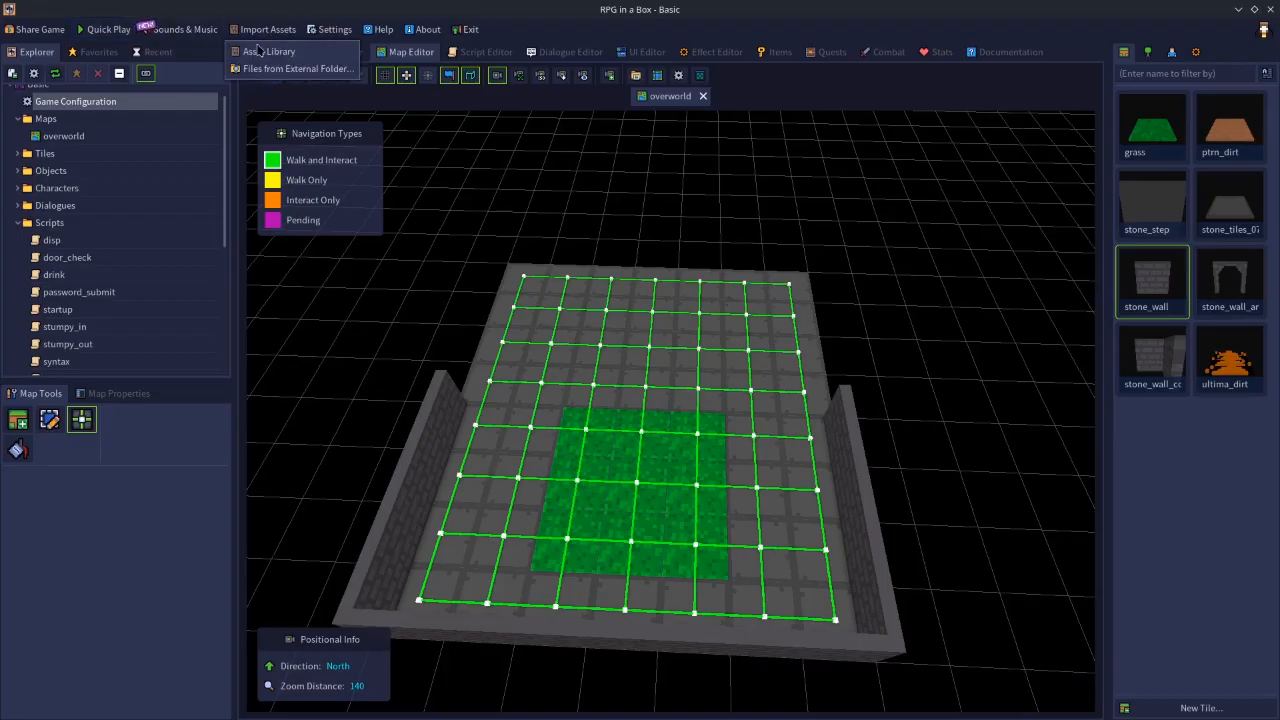
pyautogui.click(276, 52)
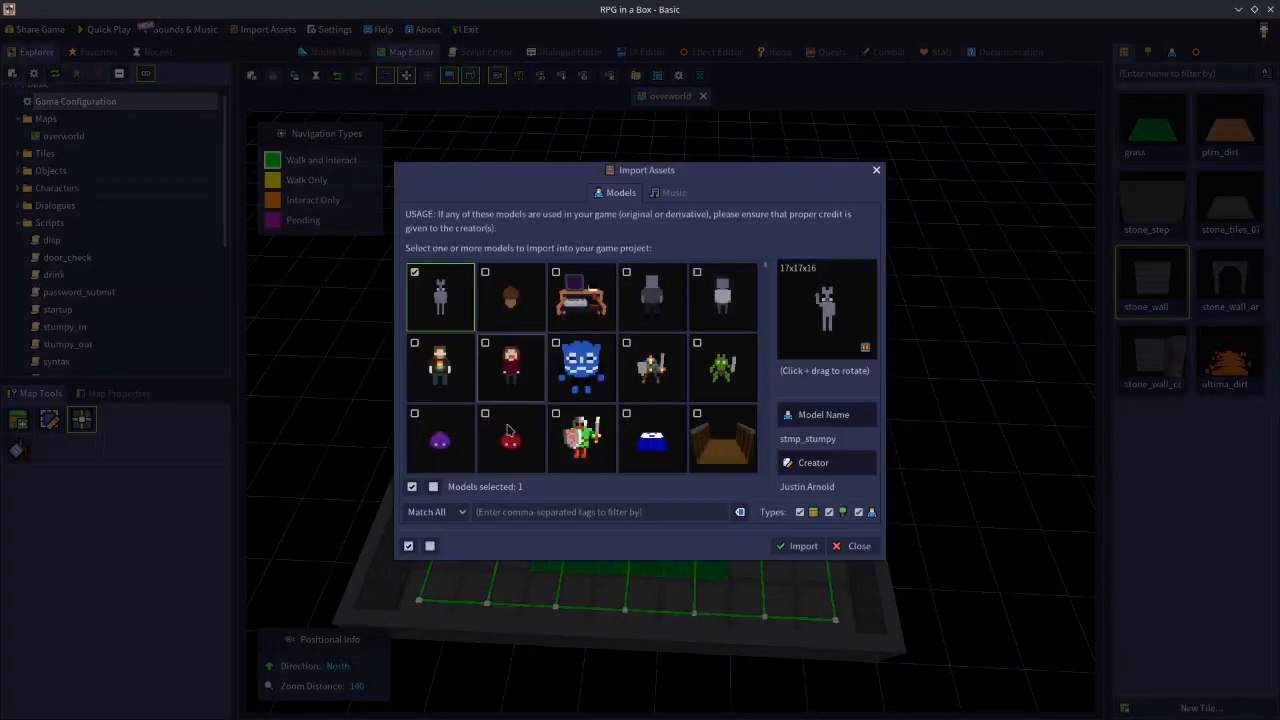
pyautogui.click(495, 514)
pyautogui.click(425, 287)
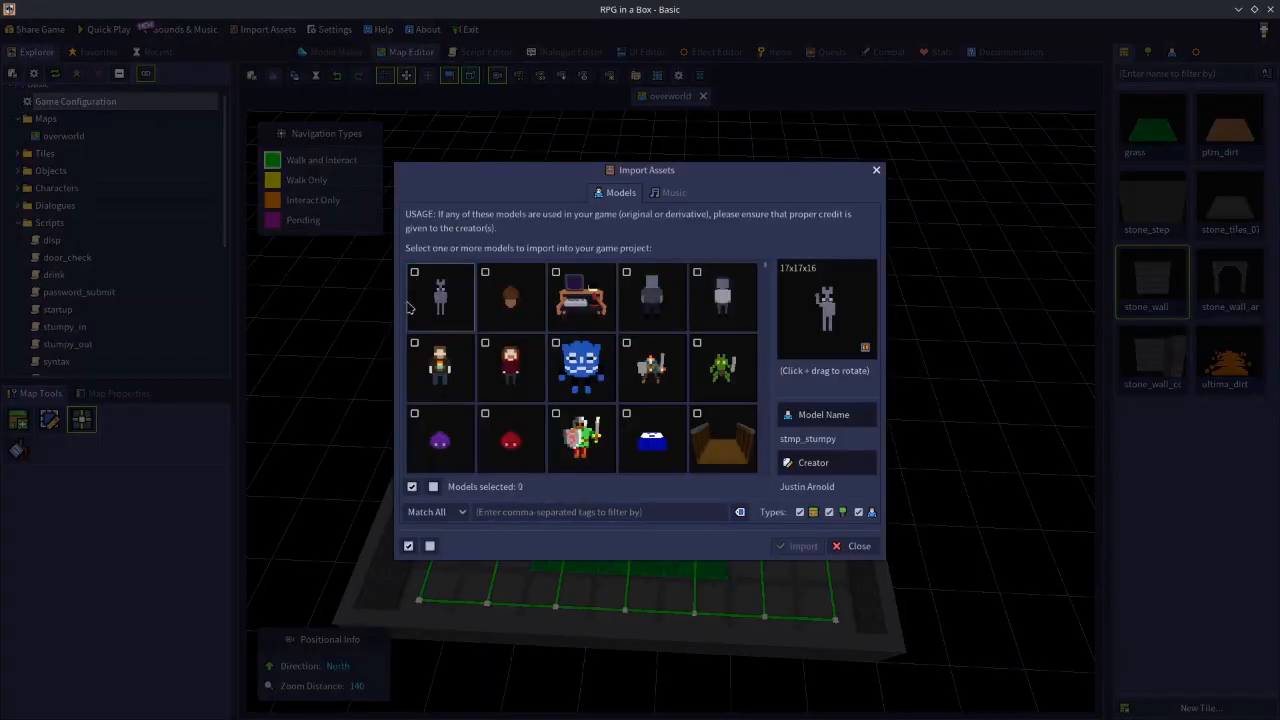
pyautogui.click(557, 511)
pyautogui.write('tree')
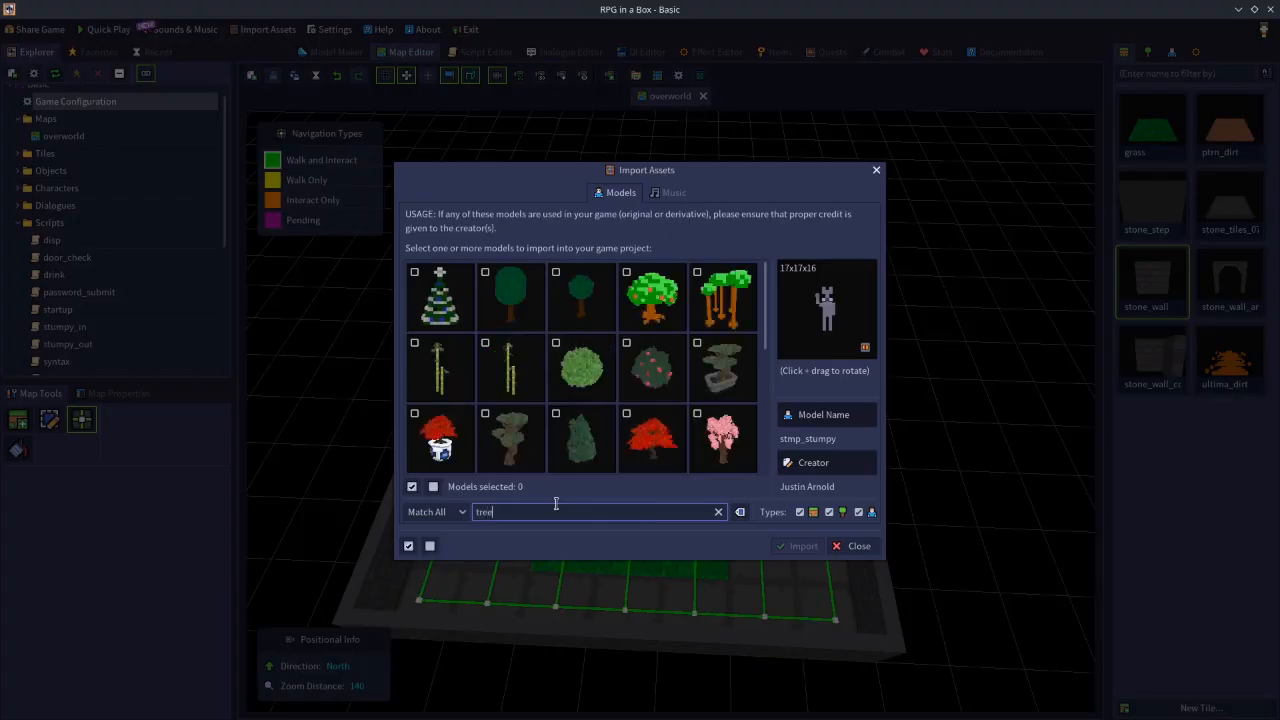
# - Import the model named tree into the project and close the asset library
pyautogui.click(510, 300)
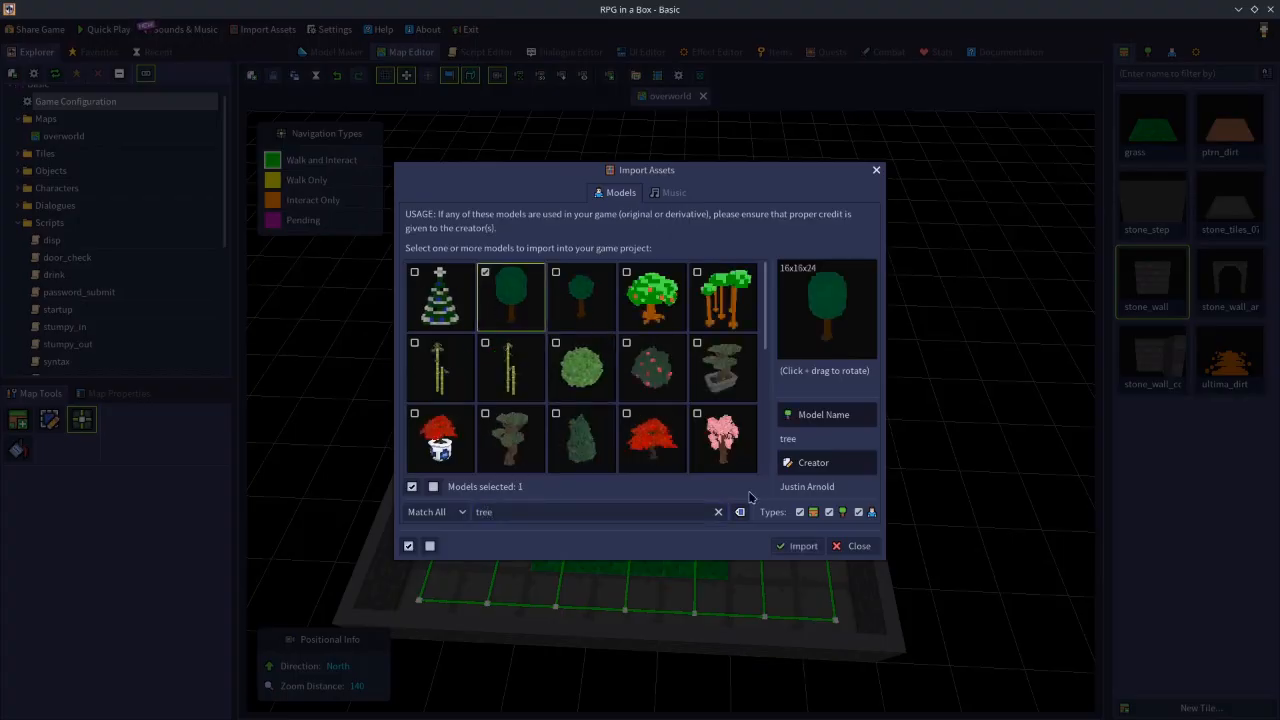
pyautogui.click(800, 547)
pyautogui.click(641, 386)
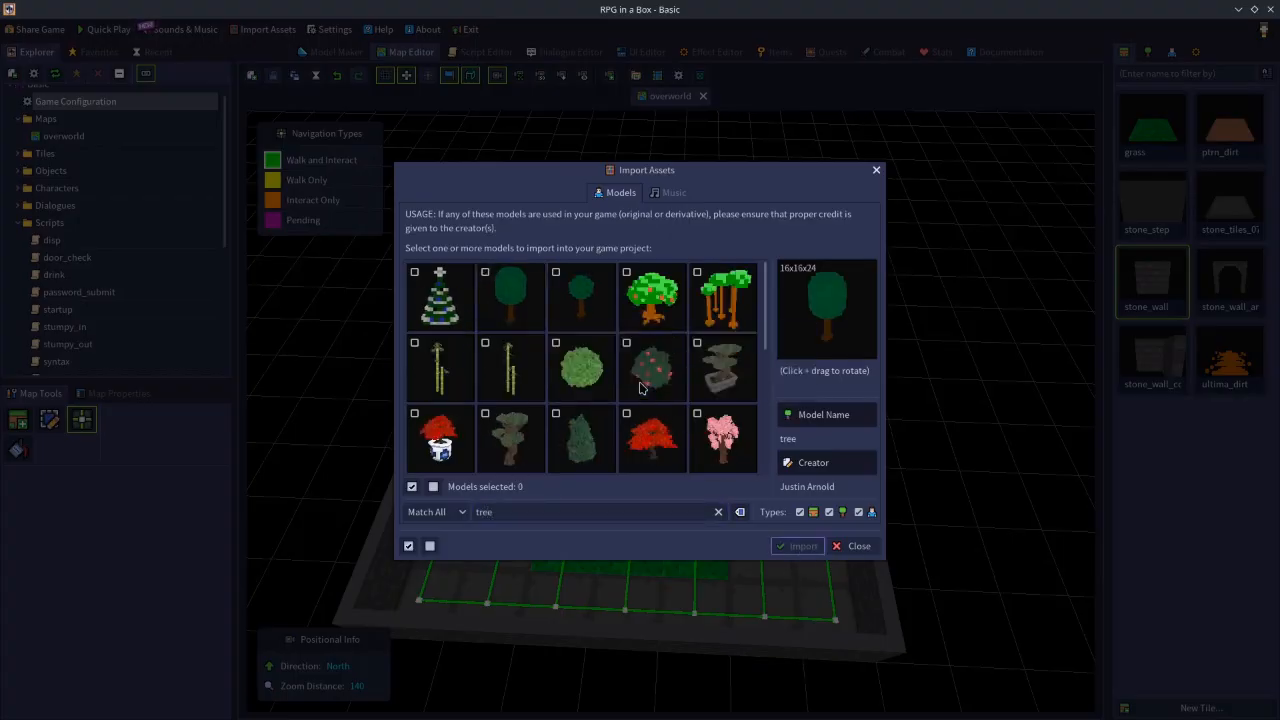
pyautogui.click(850, 546)
# - Place a row of seven tree objects across the full width of the added stone floor behind the walled area
pyautogui.click(1148, 52)
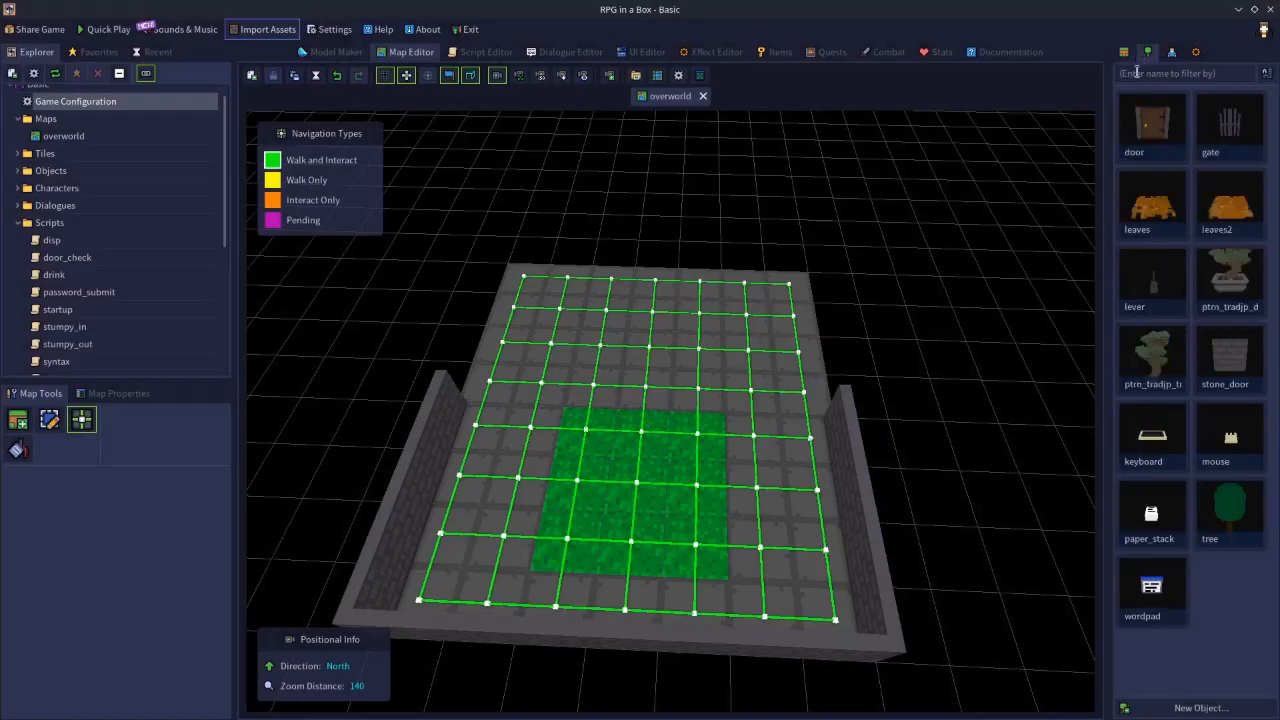
pyautogui.click(1228, 512)
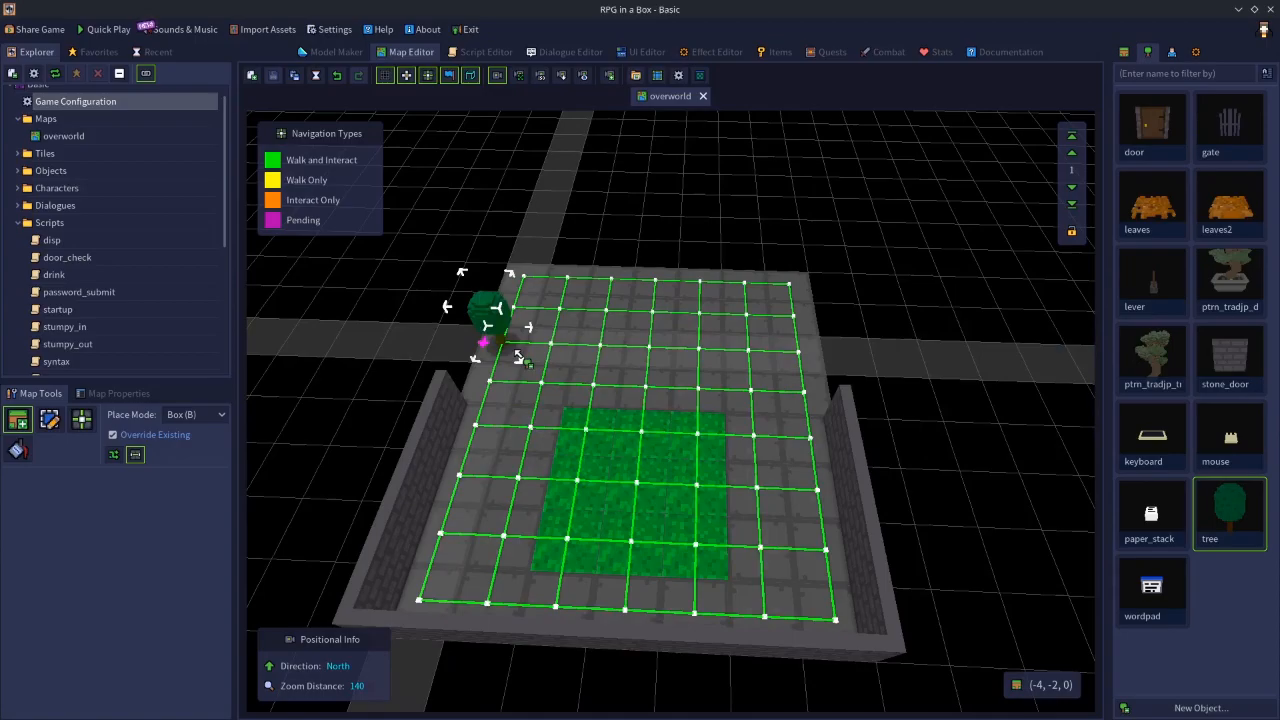
pyautogui.moveTo(519, 357); pyautogui.dragTo(797, 370)
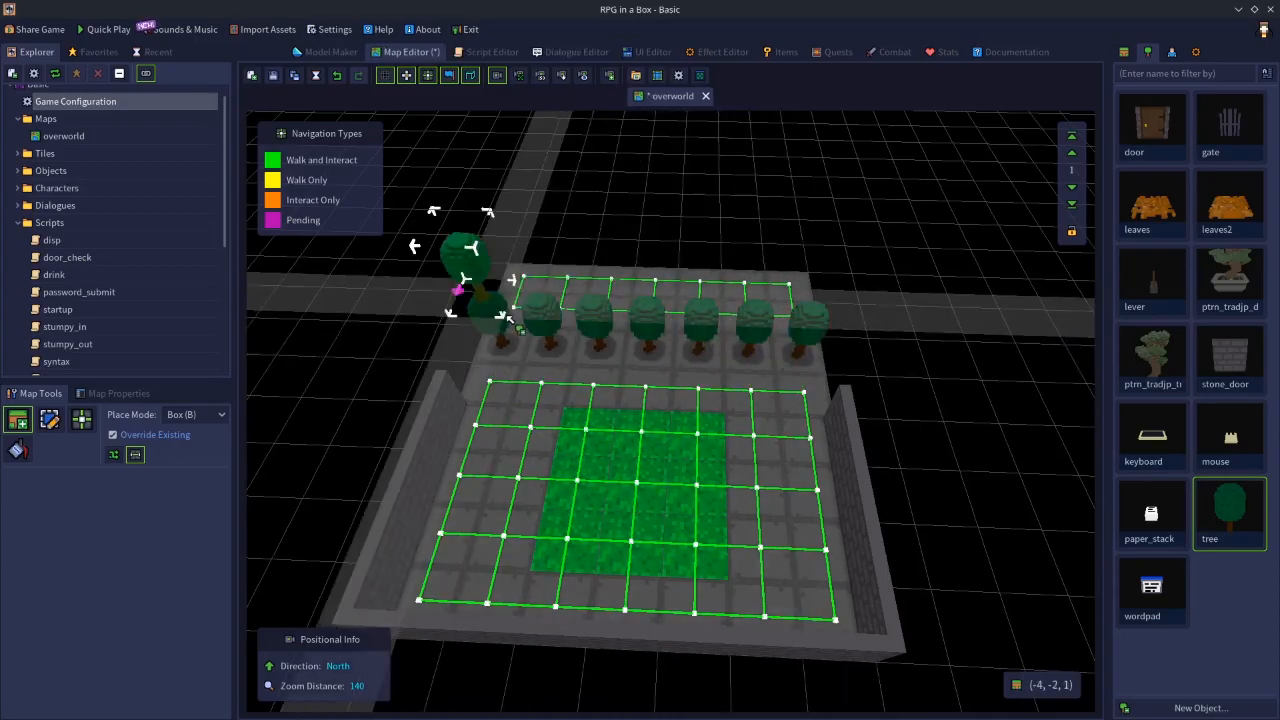
# - Complete a second row of seven tree objects behind the first row, undoing the misplaced one, and save the map
pyautogui.moveTo(527, 323)
pyautogui.mouseDown()
pyautogui.moveTo(520, 290)
pyautogui.moveTo(643, 325)
pyautogui.moveTo(662, 298)
pyautogui.moveTo(518, 302)
pyautogui.mouseUp()
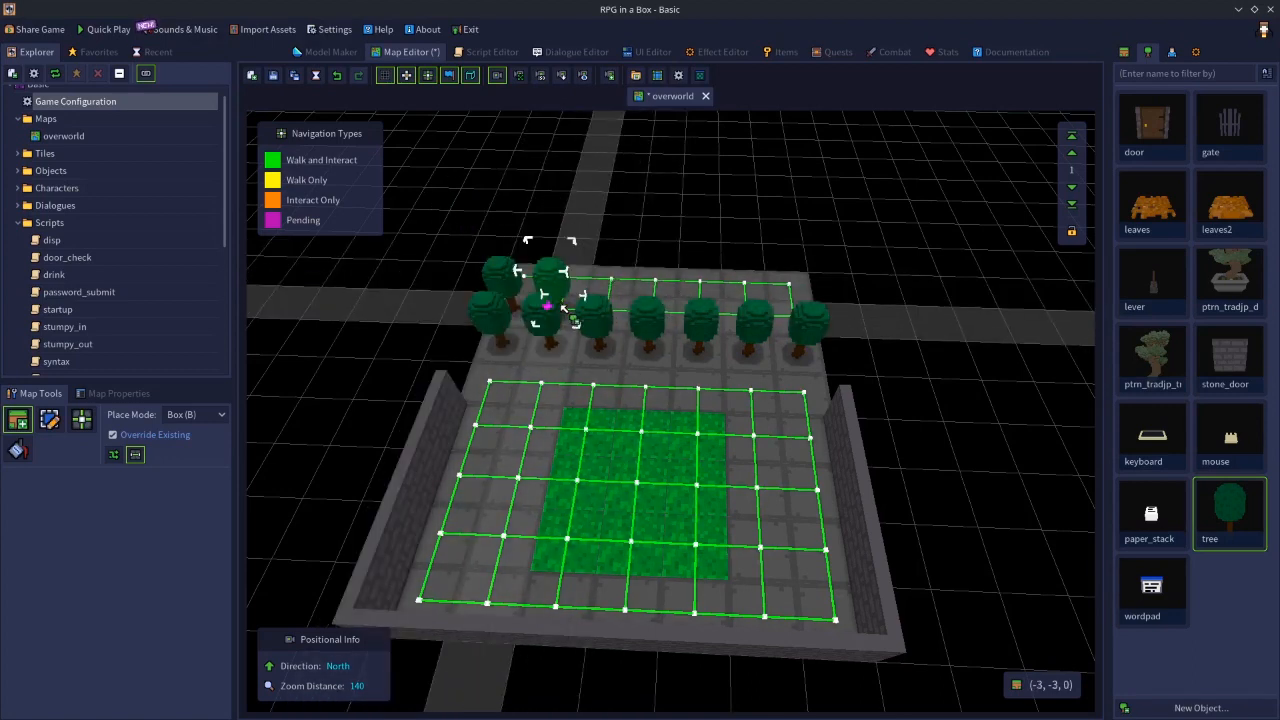
pyautogui.click(561, 304)
pyautogui.click(614, 298)
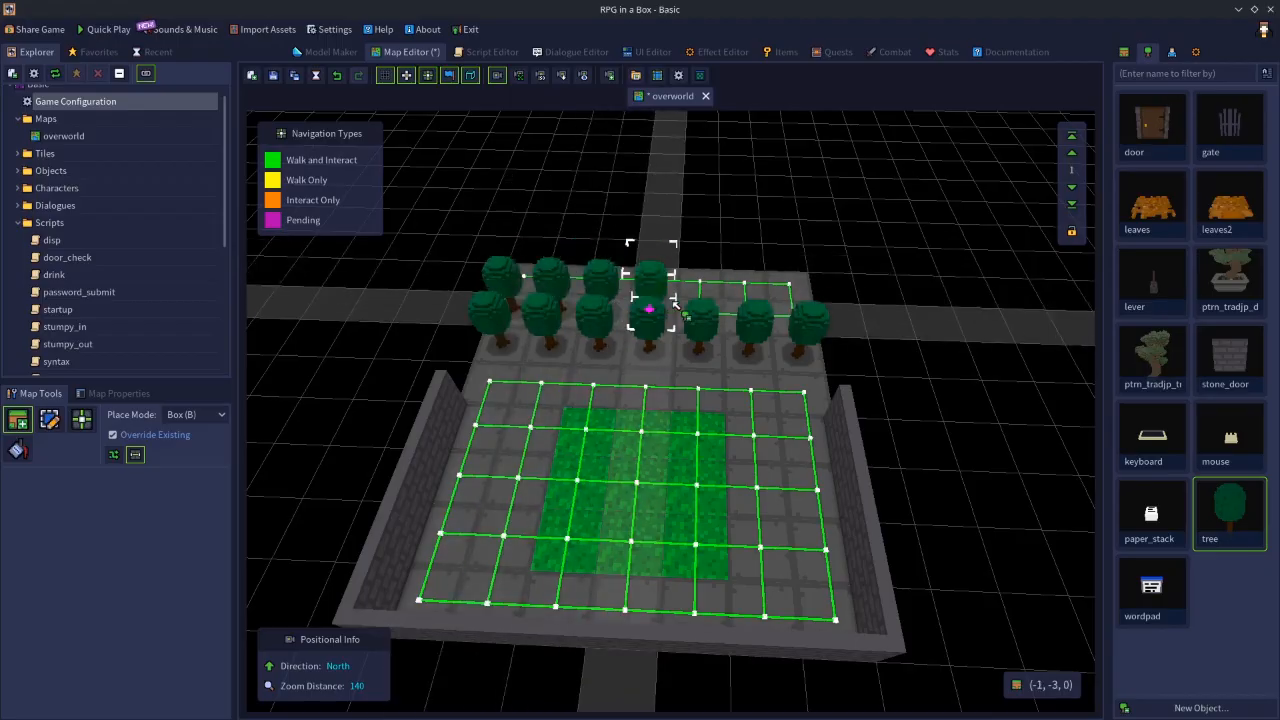
pyautogui.click(675, 305)
pyautogui.click(719, 302)
pyautogui.click(766, 308)
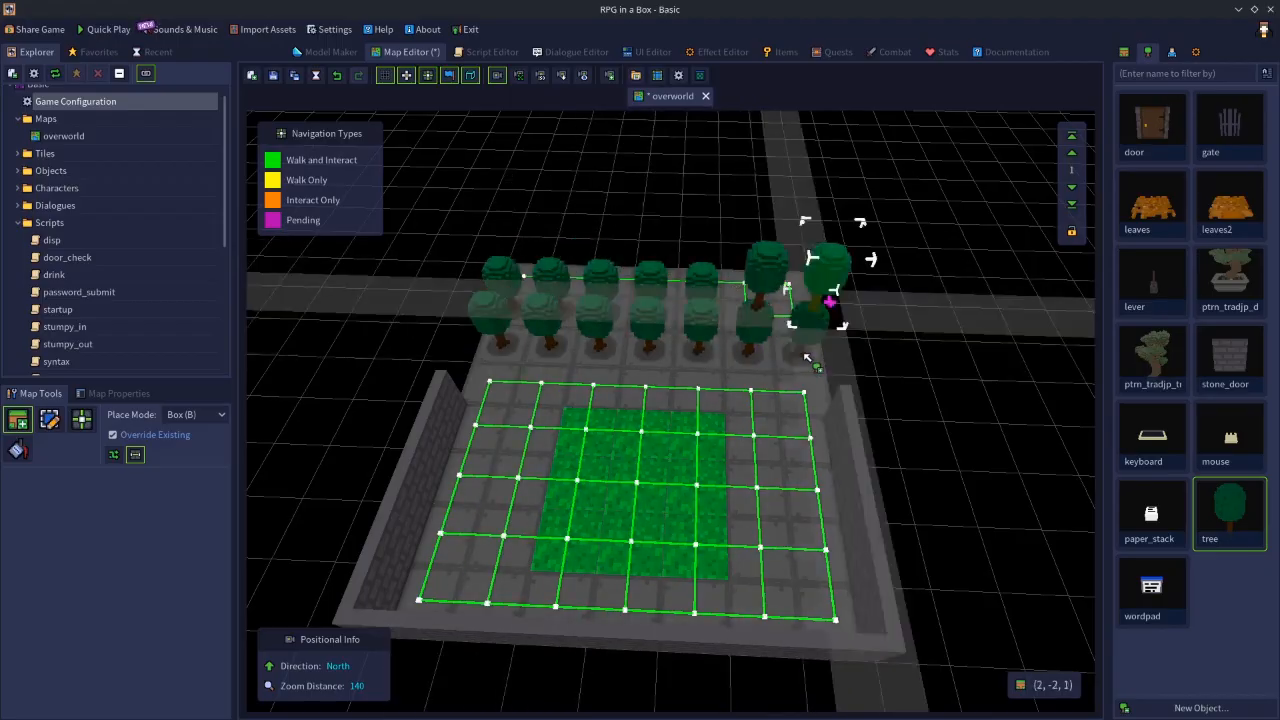
pyautogui.hotkey('ctrl', 'z')
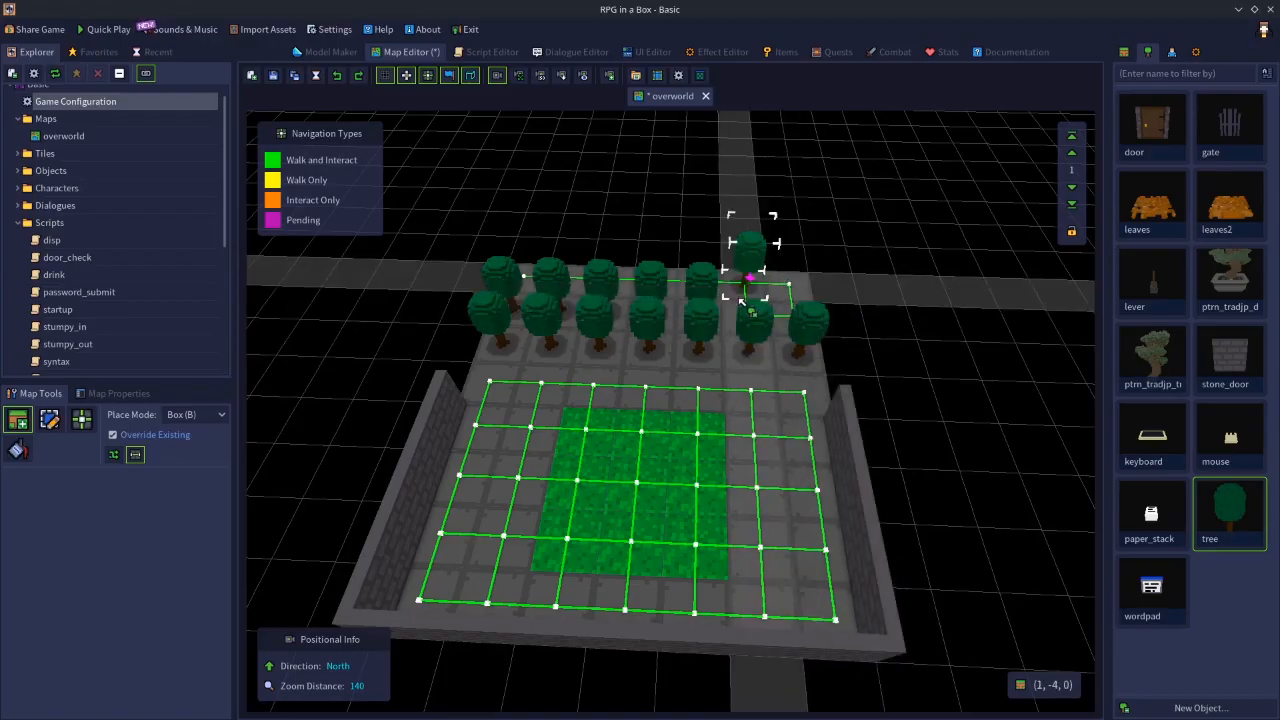
pyautogui.click(748, 308)
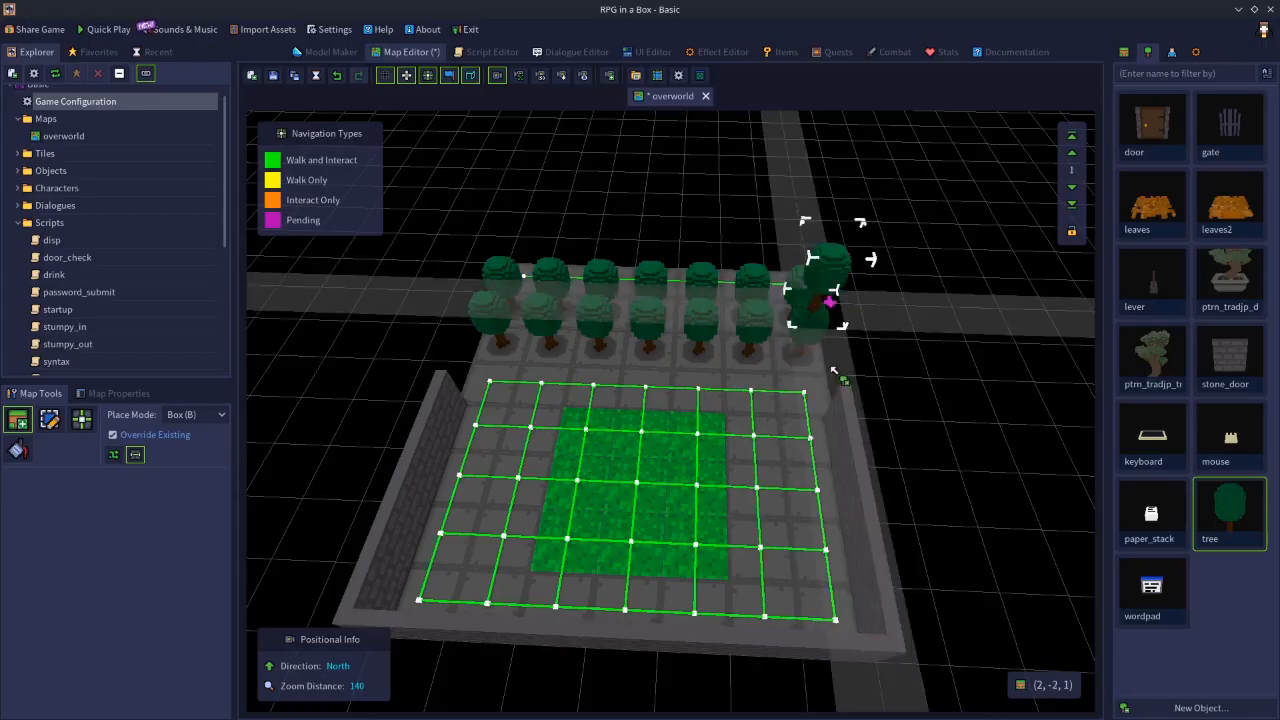
pyautogui.press('n')
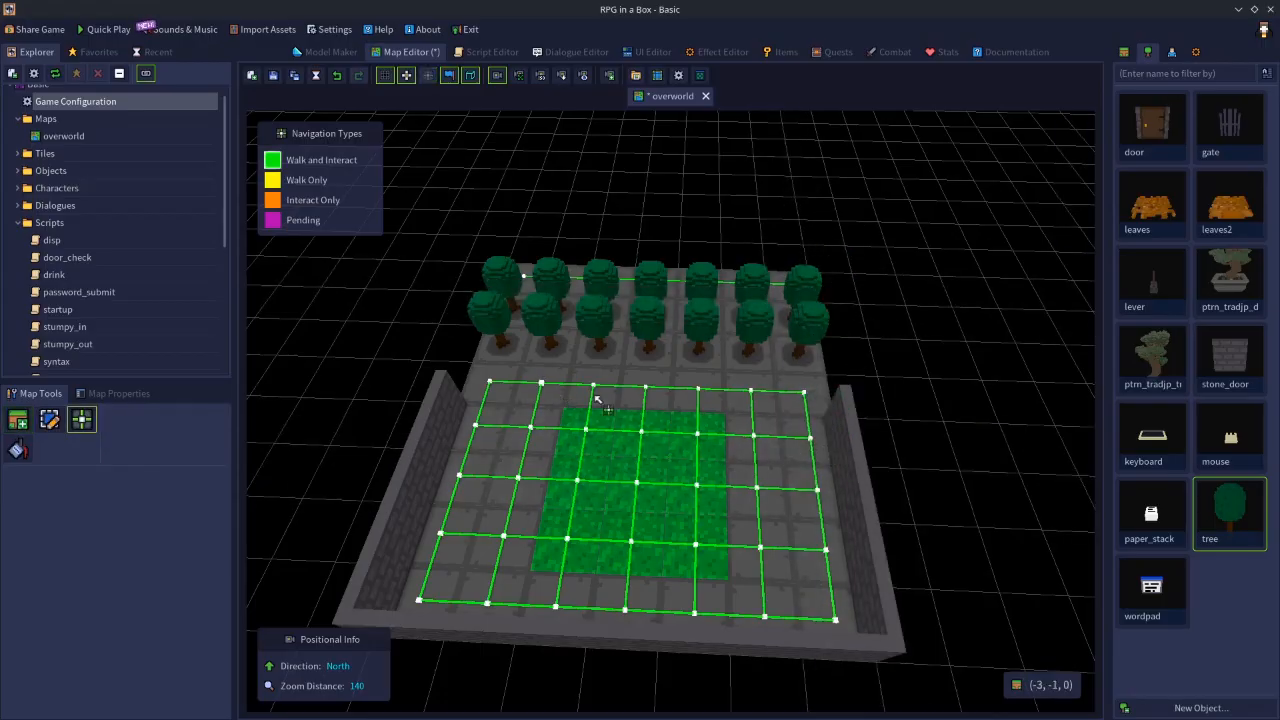
pyautogui.click(273, 76)
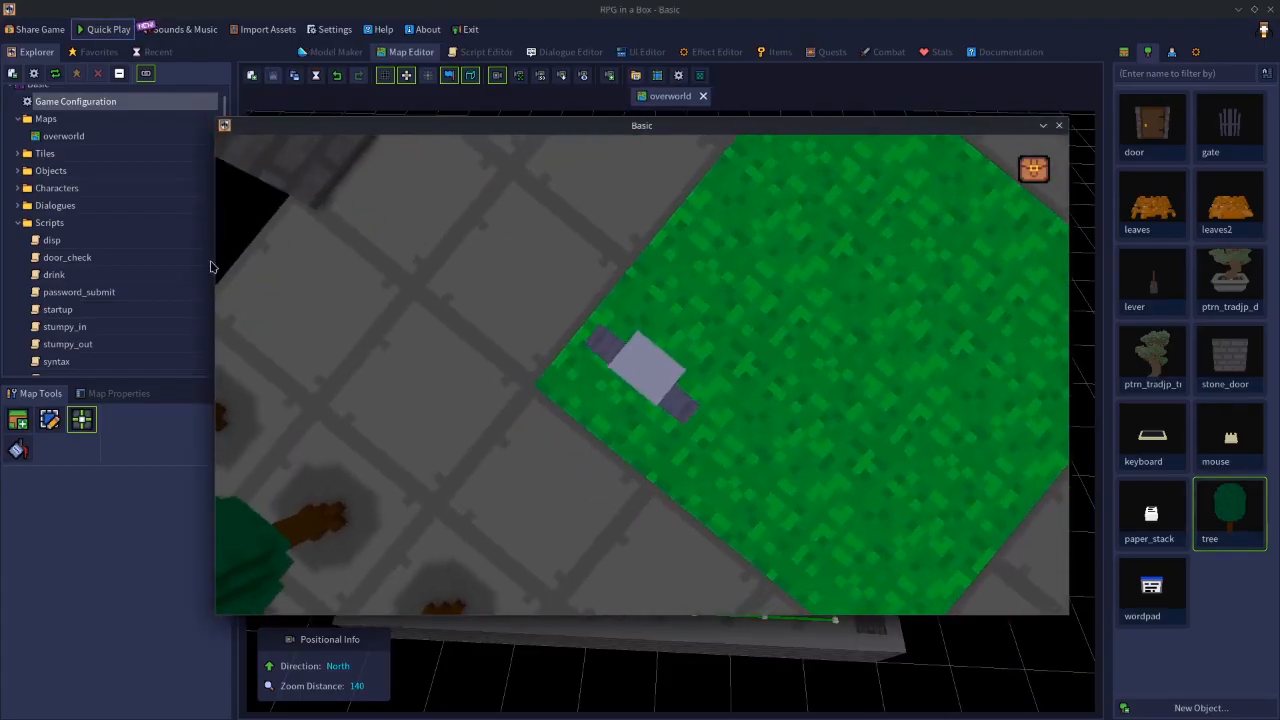
# - Rotate the test-play camera and walk the character past the grass edge to examine whether the trees show, ending the test play
pyautogui.moveTo(812, 332); pyautogui.dragTo(482, 268, button='middle')
pyautogui.press('w')
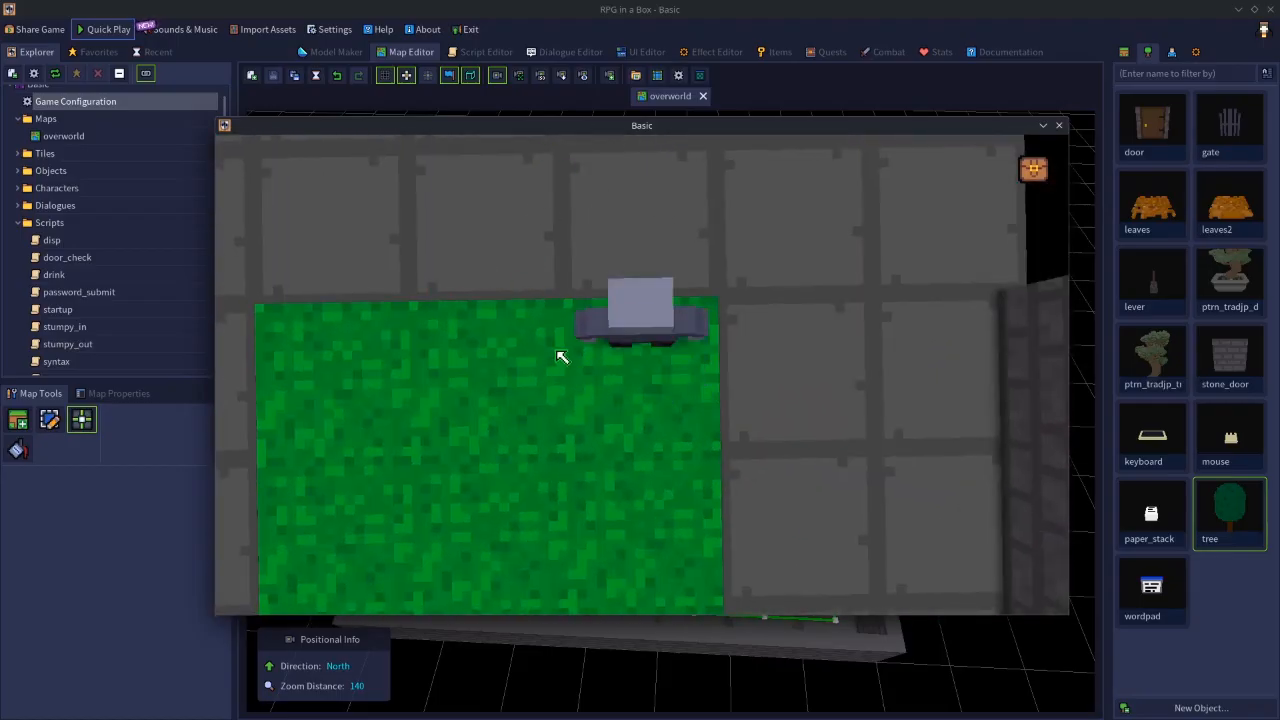
pyautogui.press('a')
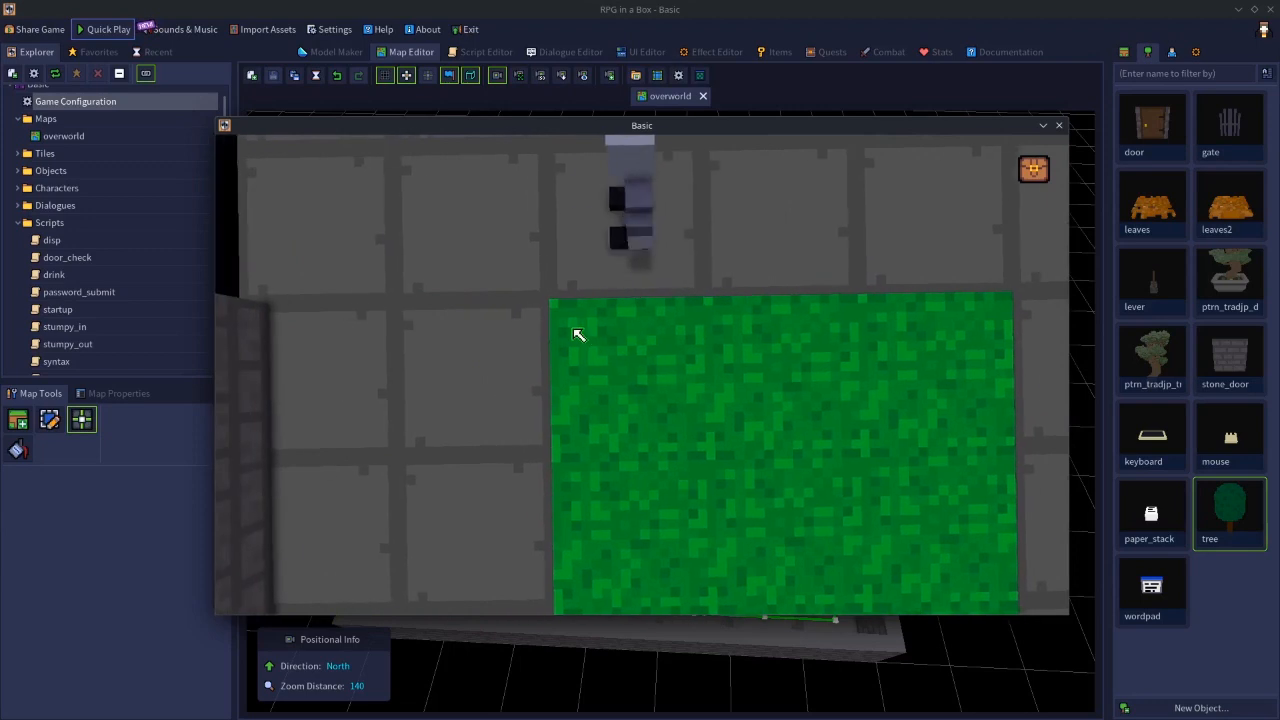
pyautogui.press('d')
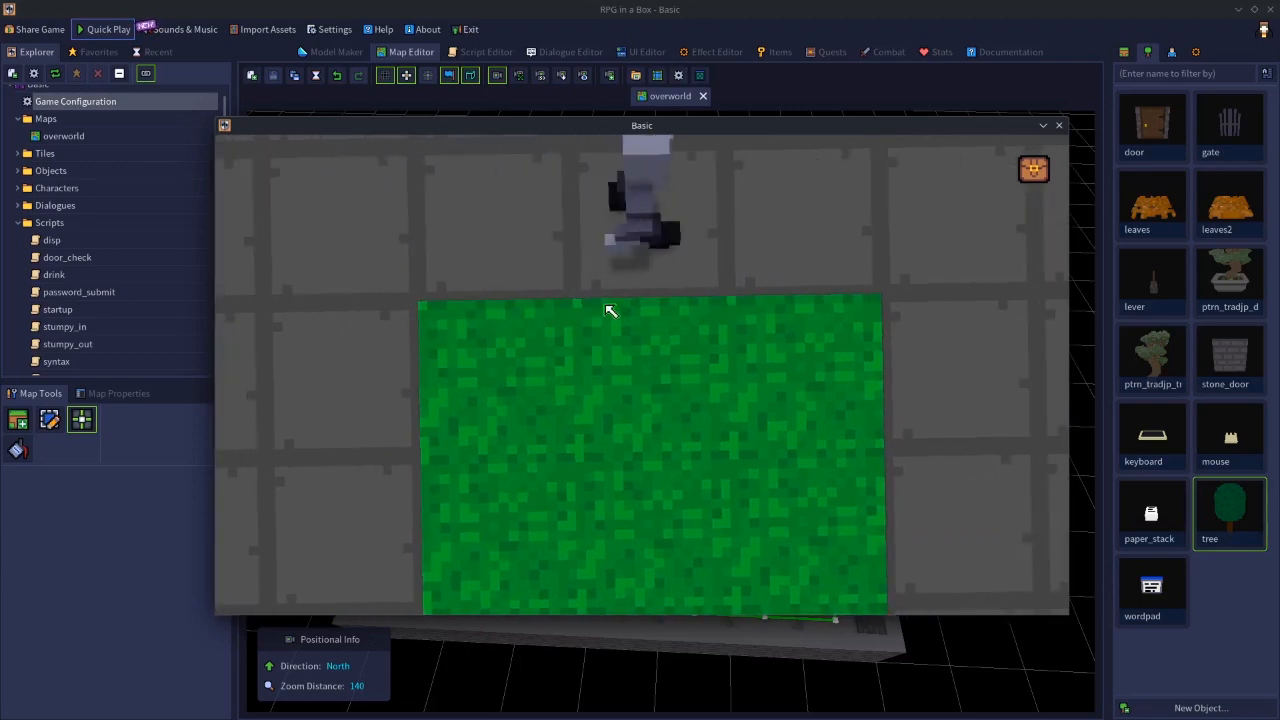
pyautogui.click(1059, 126)
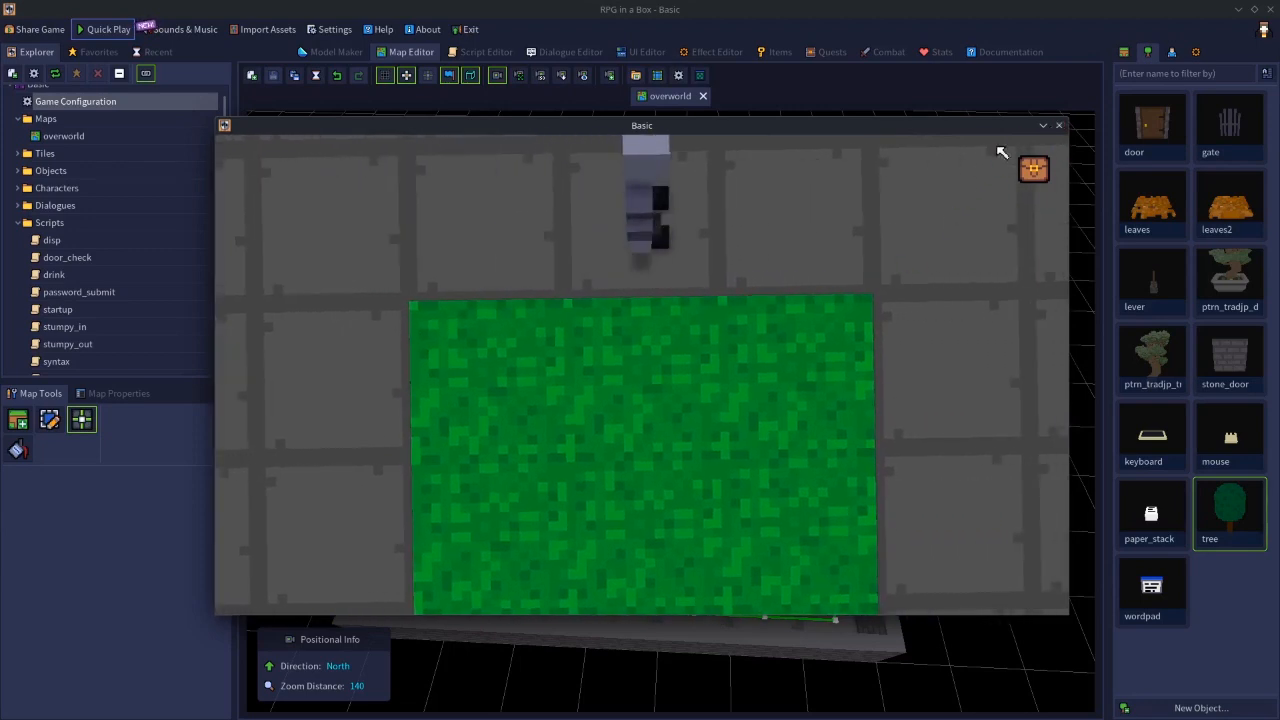
# - Increase the default camera zoom distance in the game configuration and start a test play
pyautogui.doubleClick(84, 103)
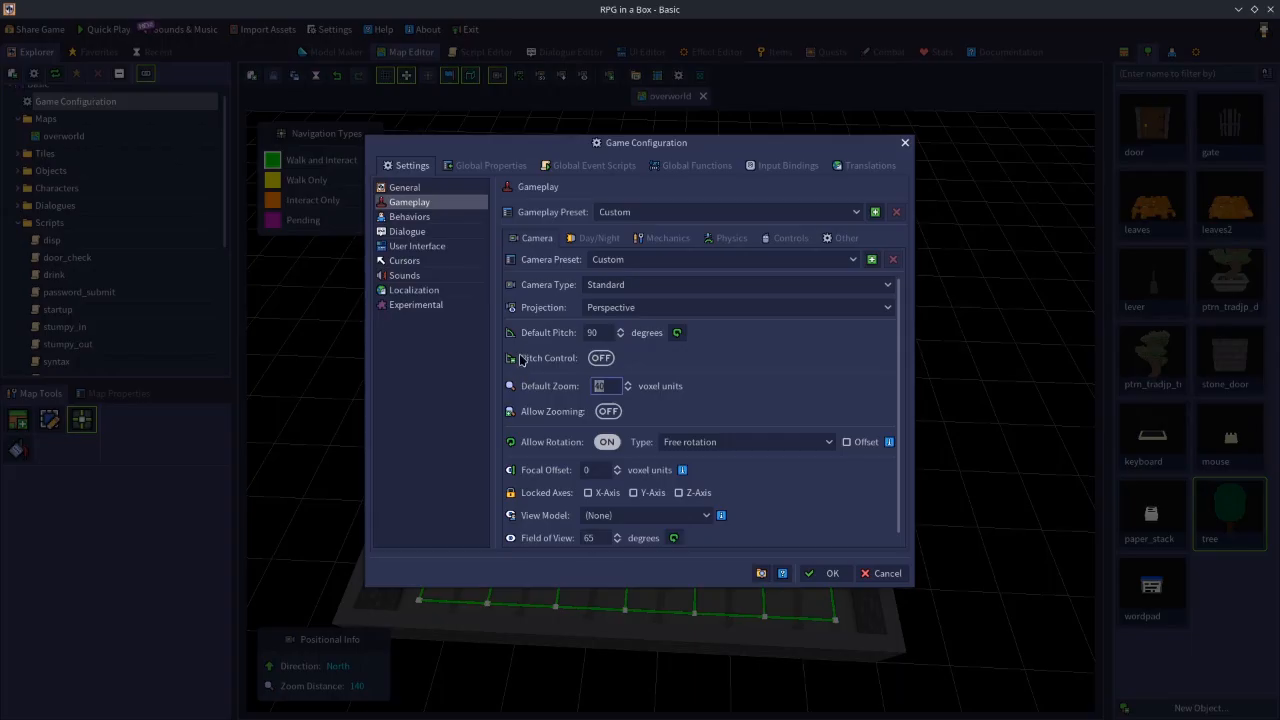
pyautogui.click(825, 573)
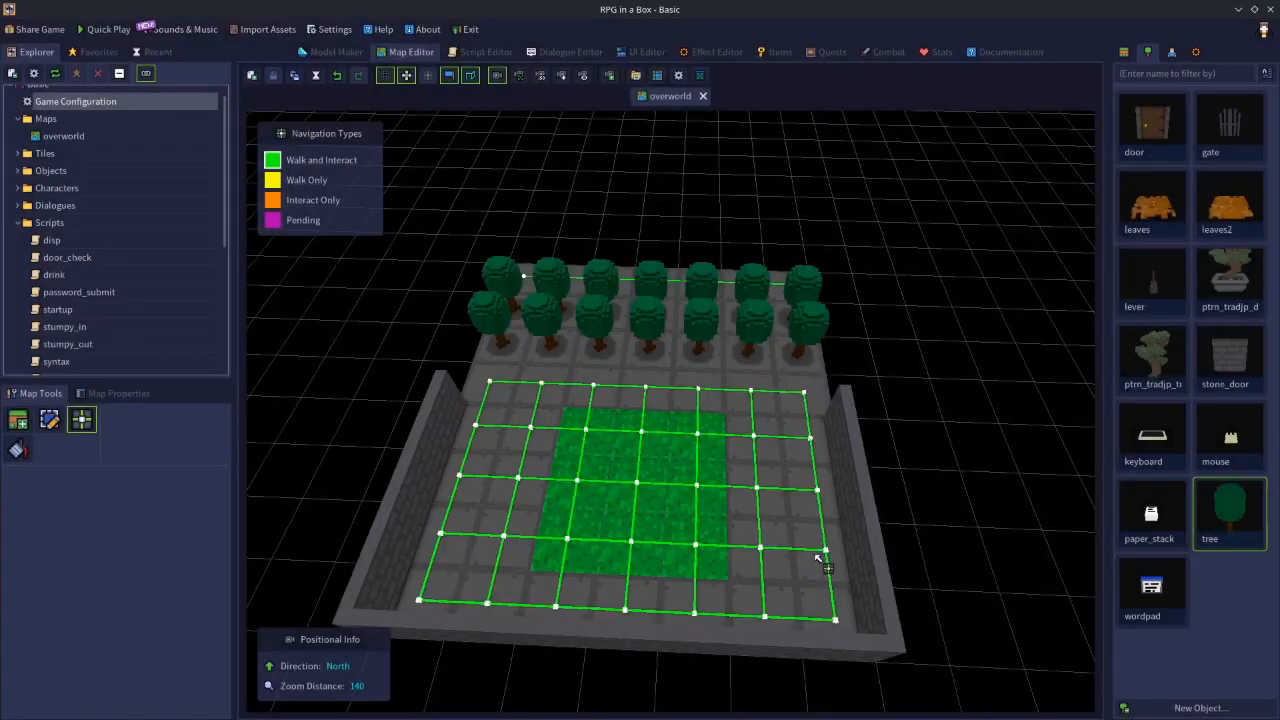
pyautogui.click(103, 29)
# - Walk the character around the grass and the stone floor near the trees to examine the camera's limits, ending the test play
pyautogui.moveTo(254, 386); pyautogui.dragTo(303, 387, button='middle')
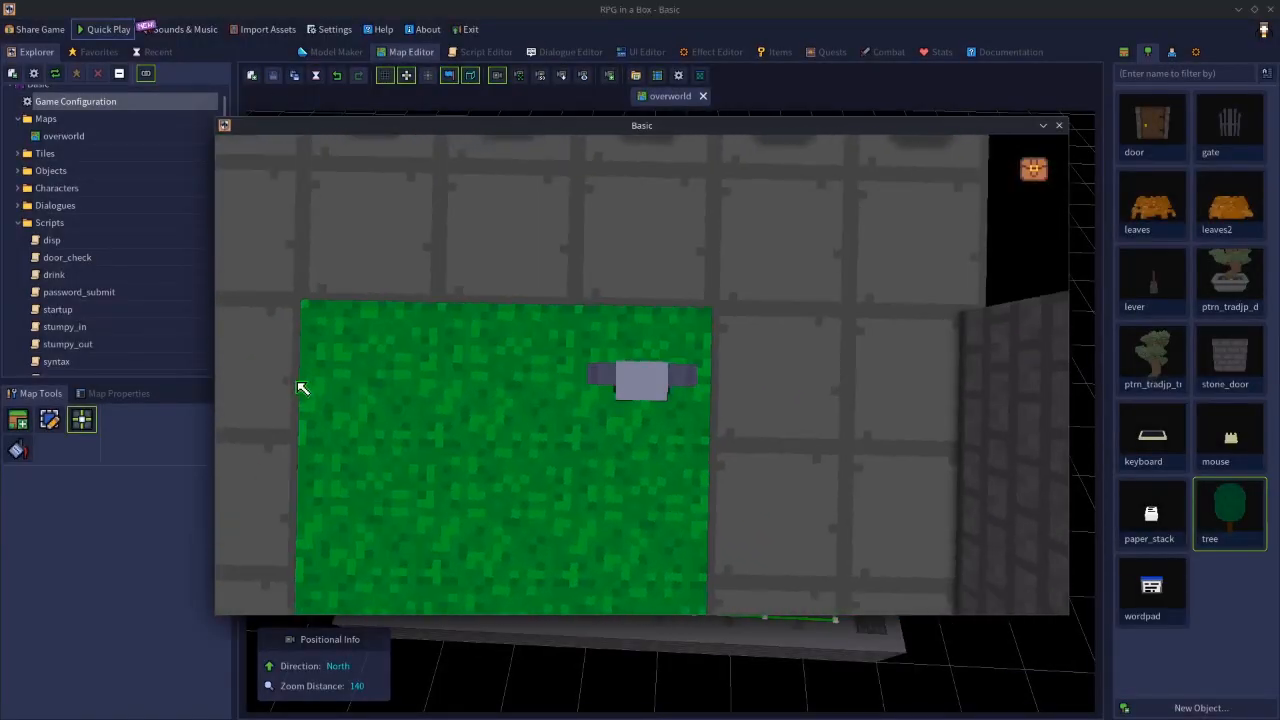
pyautogui.press('w')
pyautogui.press('s')
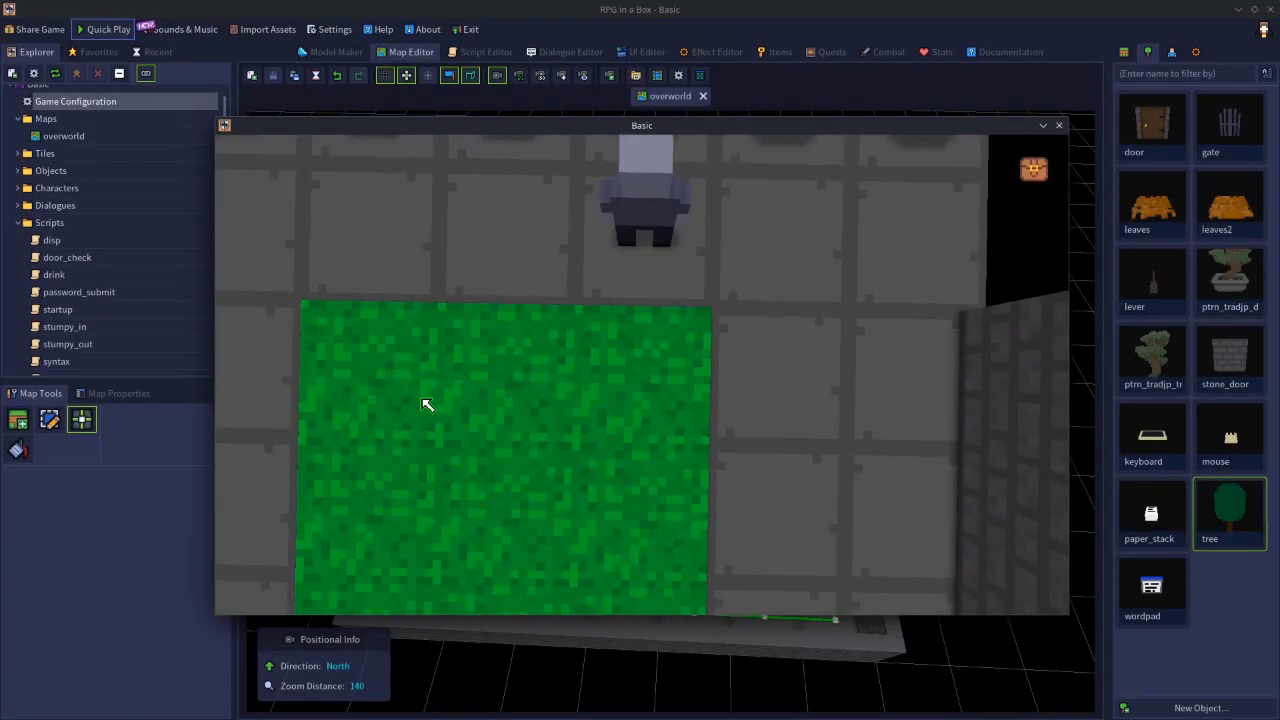
pyautogui.press('w')
pyautogui.press('a')
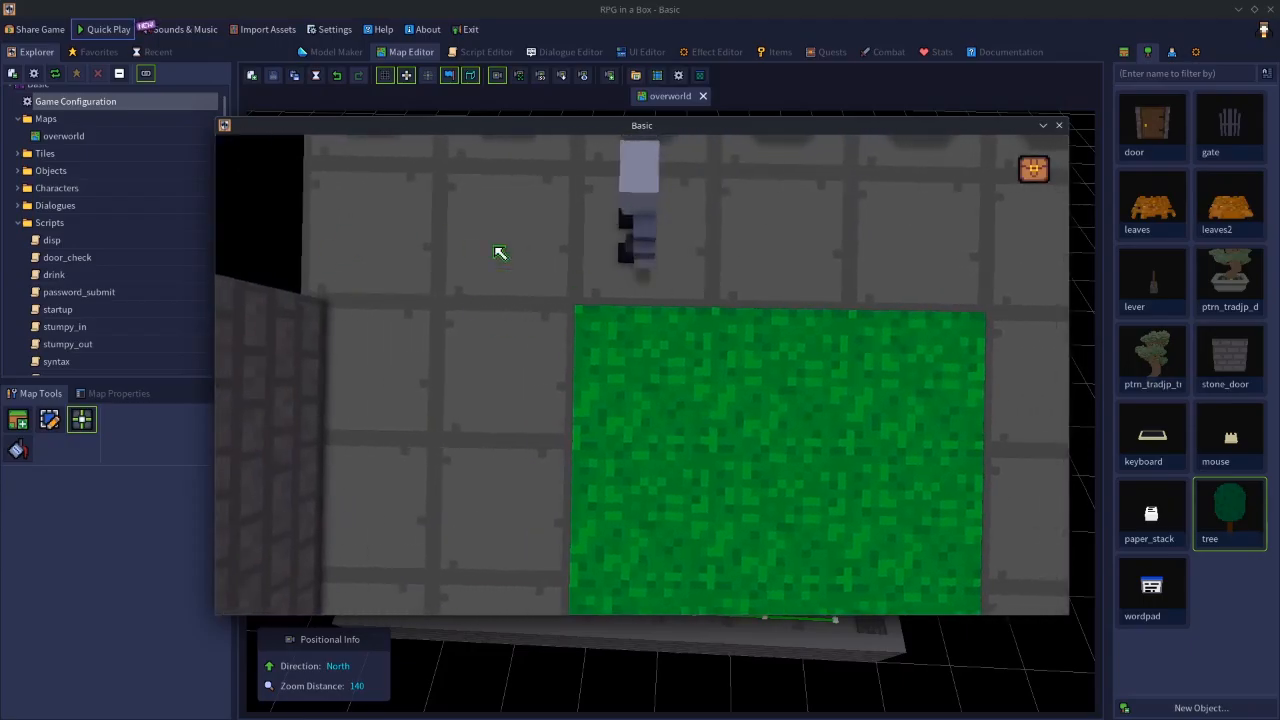
pyautogui.press('s')
pyautogui.press('w')
pyautogui.press('a')
pyautogui.press('d')
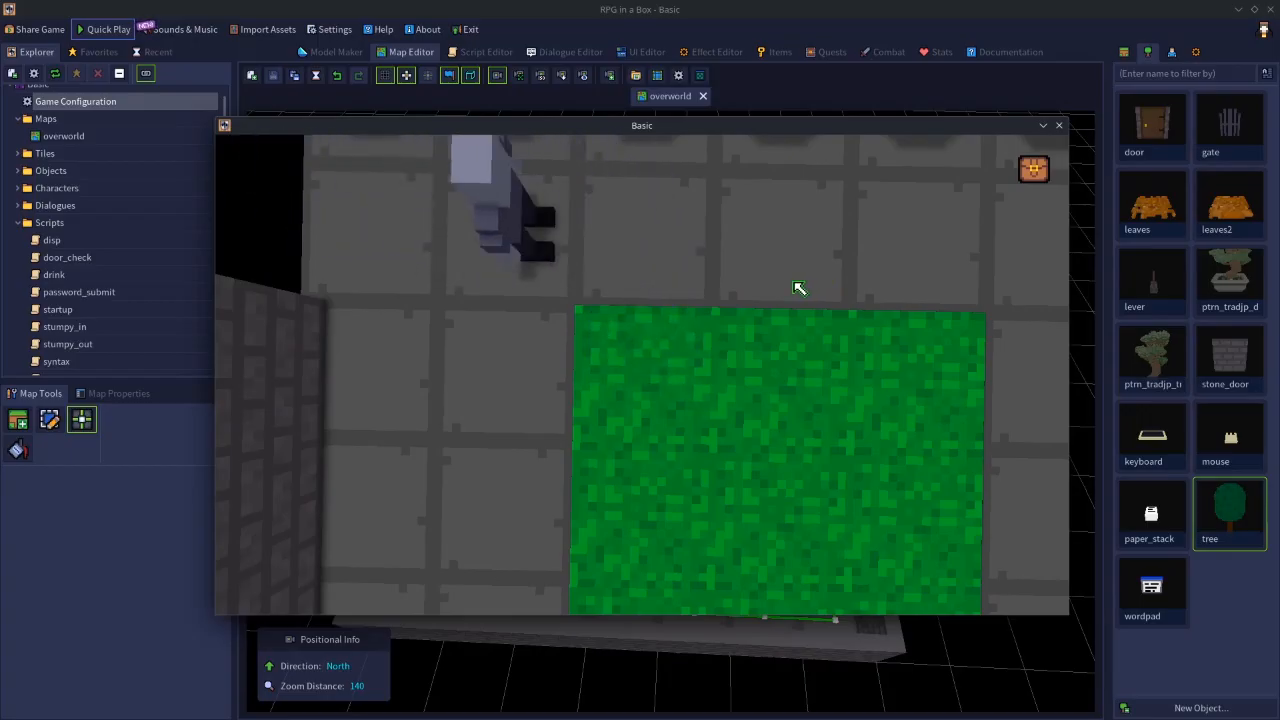
pyautogui.press('s')
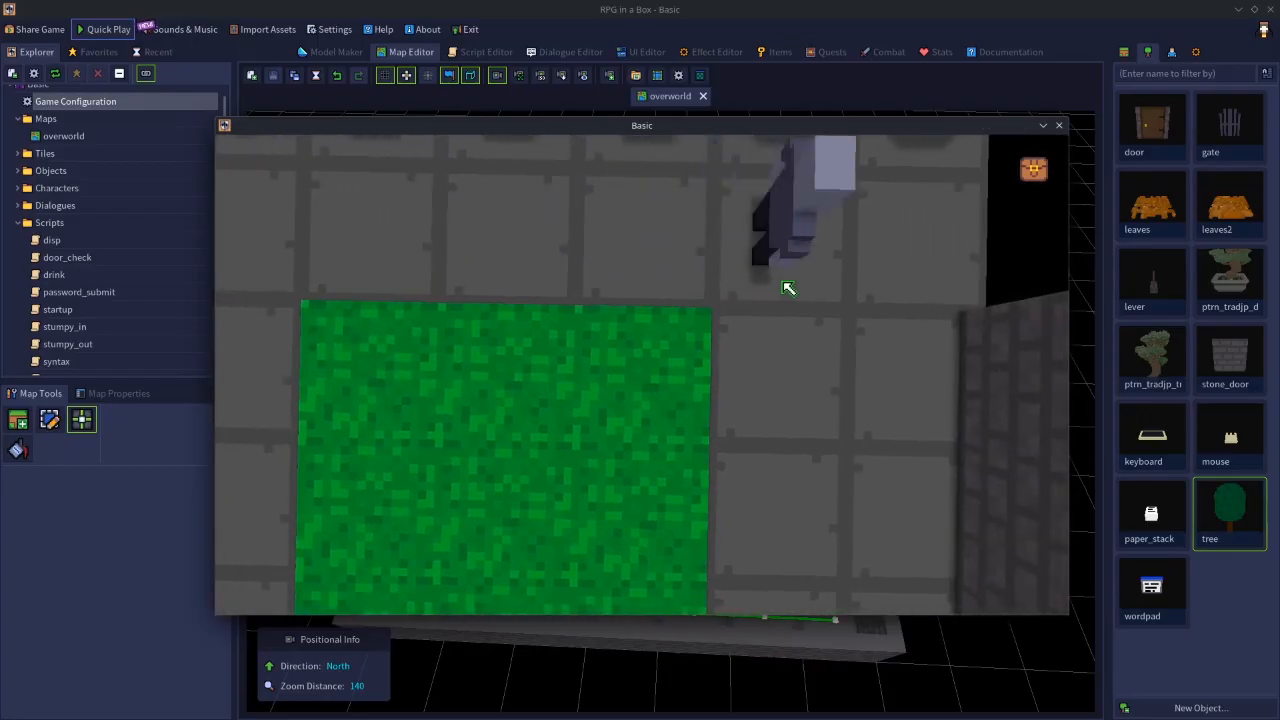
pyautogui.press('a')
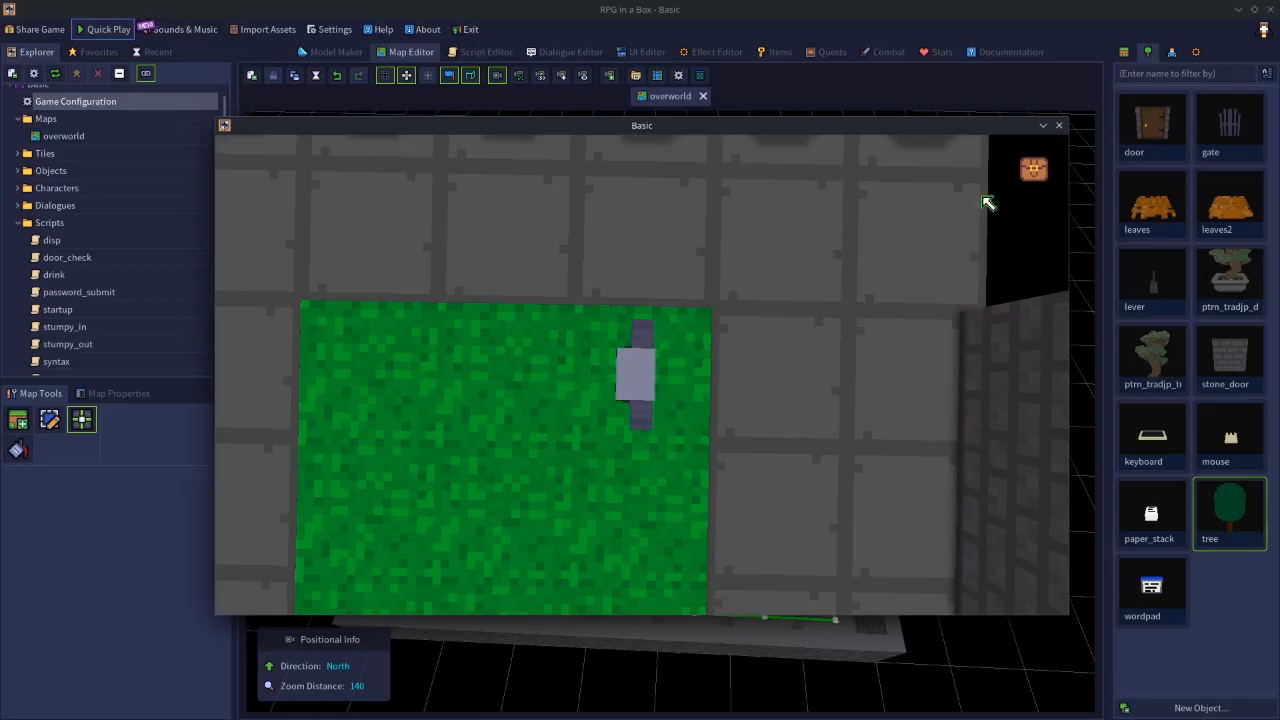
pyautogui.click(1059, 125)
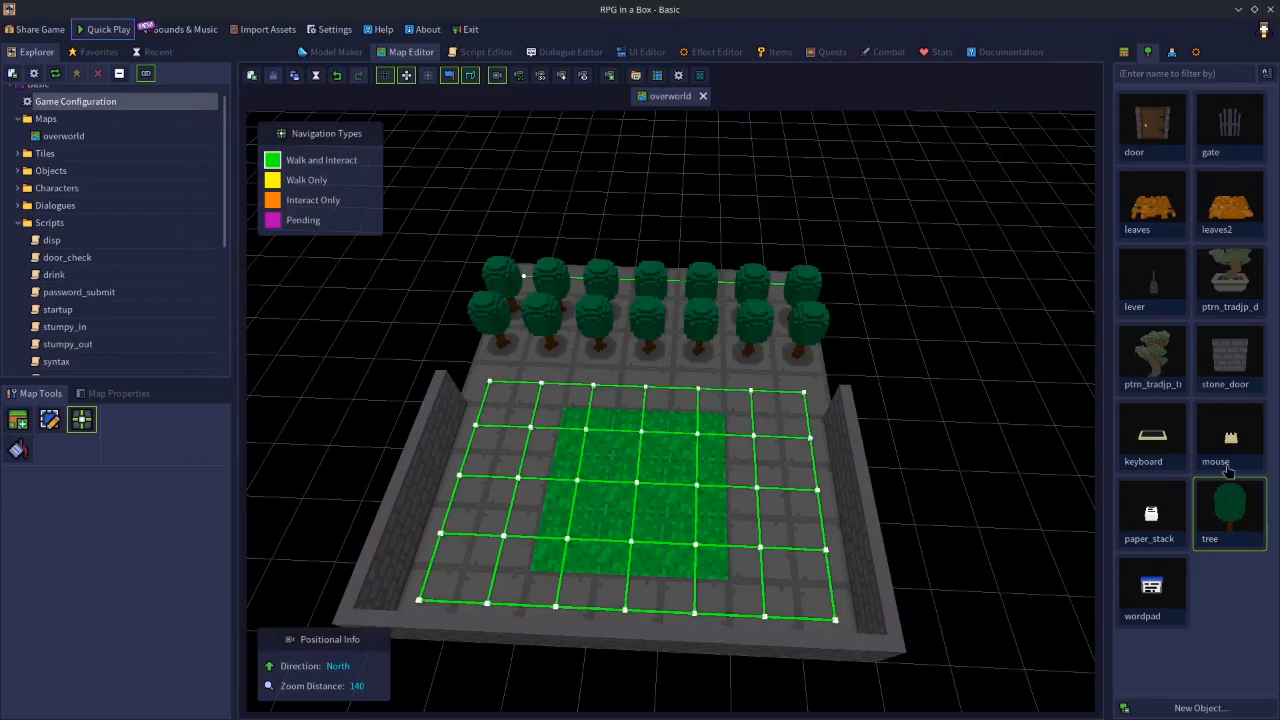
# - Try to place a row of tree objects along the rear edge of the walled floor, and save the map
pyautogui.click(1240, 508)
pyautogui.moveTo(489, 385); pyautogui.dragTo(840, 392)
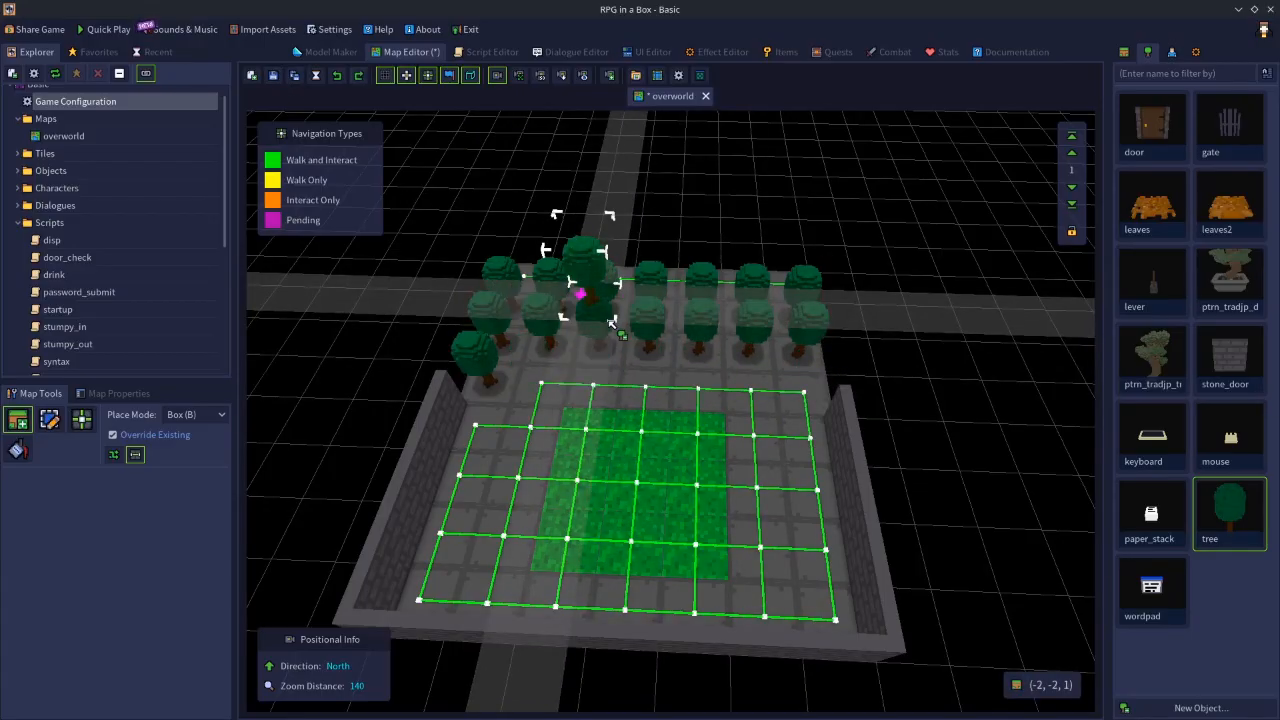
pyautogui.click(266, 81)
# - Set the game's default camera zoom to 55 voxel units and start a test play
pyautogui.doubleClick(88, 103)
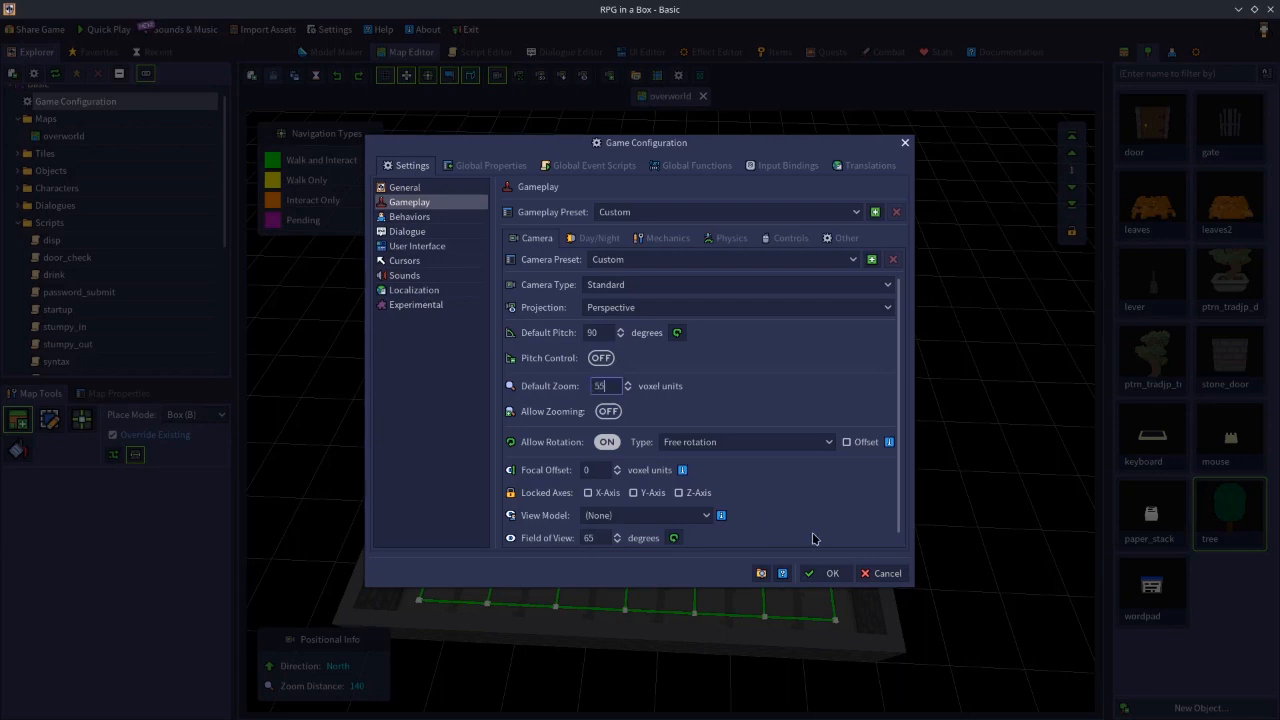
pyautogui.click(822, 574)
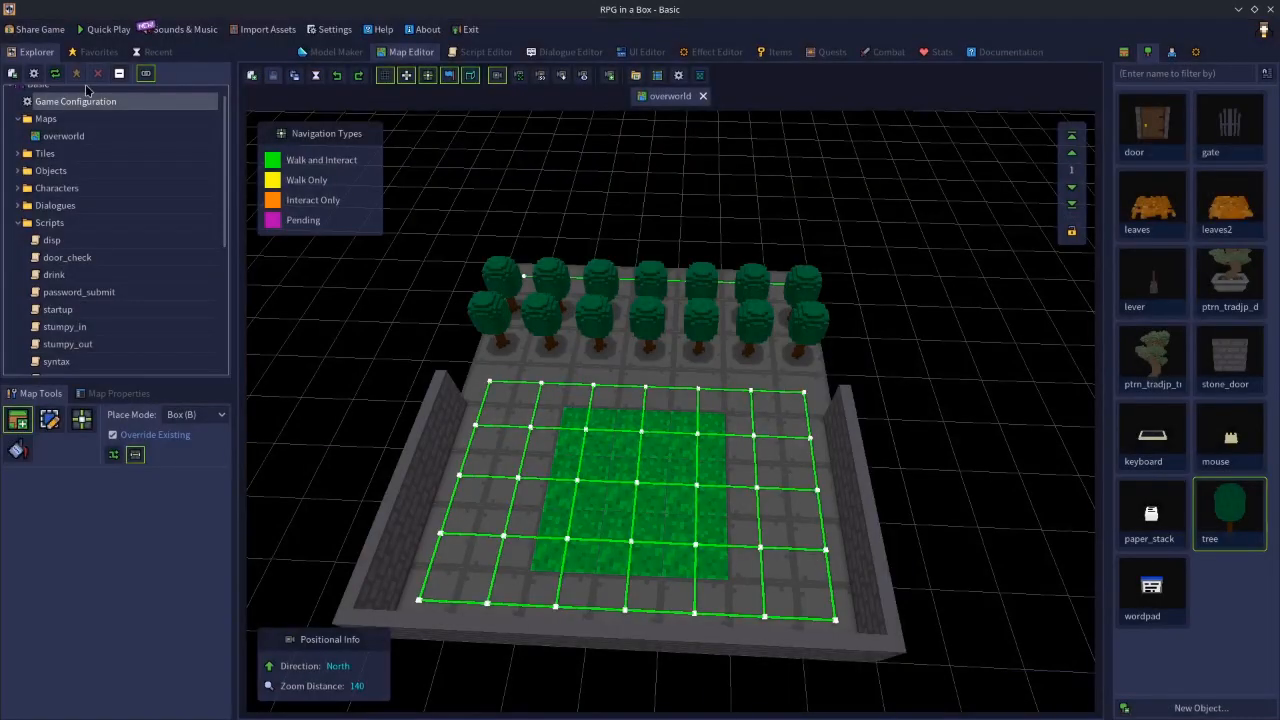
pyautogui.click(104, 29)
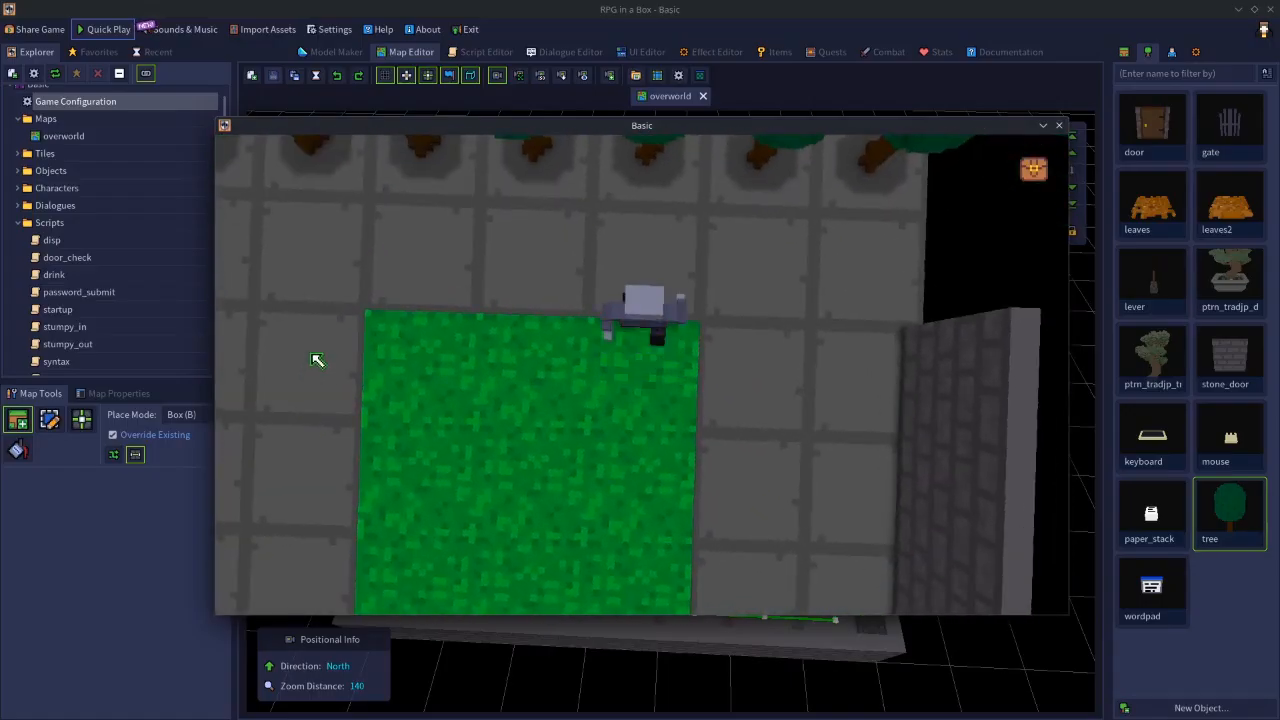
# - Rotate the test-play camera and walk the character along the tree rows to examine how the camera boundary hides the map edge
pyautogui.moveTo(364, 355); pyautogui.dragTo(552, 328, button='middle')
pyautogui.press('d')
pyautogui.press('a')
pyautogui.press('a')
pyautogui.press('s')
pyautogui.press('s')
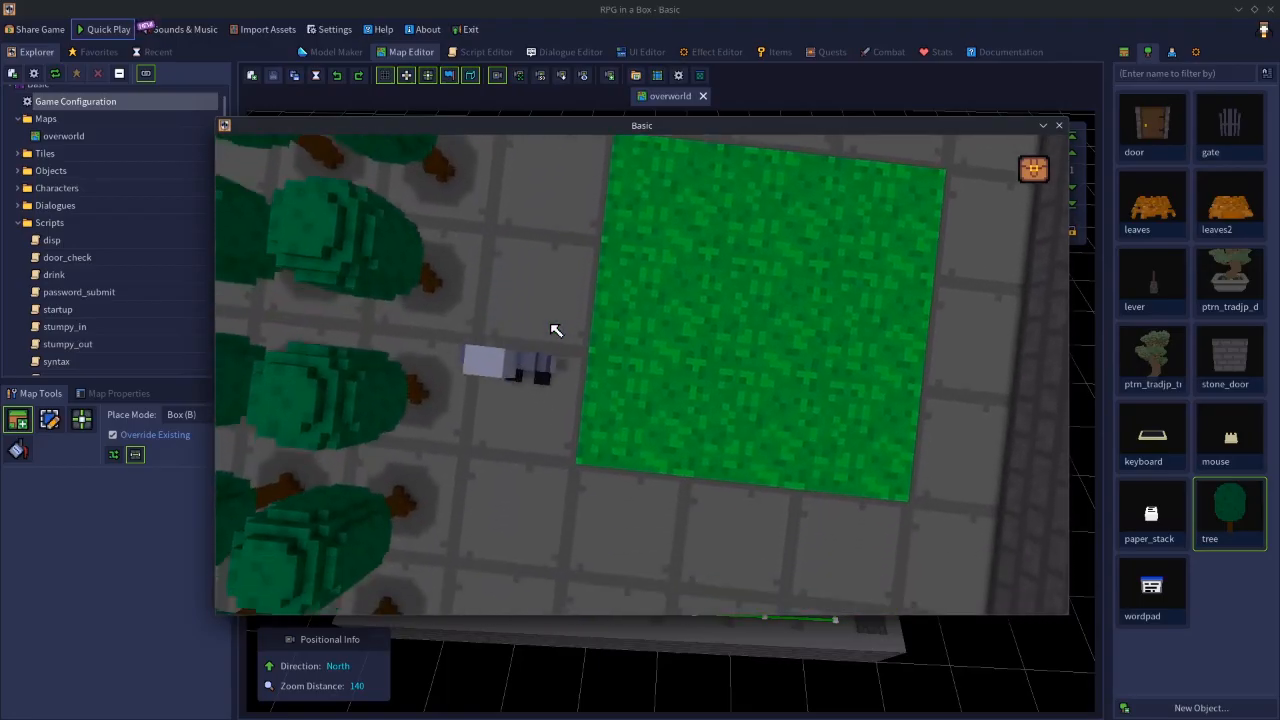
pyautogui.press('w')
pyautogui.press('w')
pyautogui.press('w')
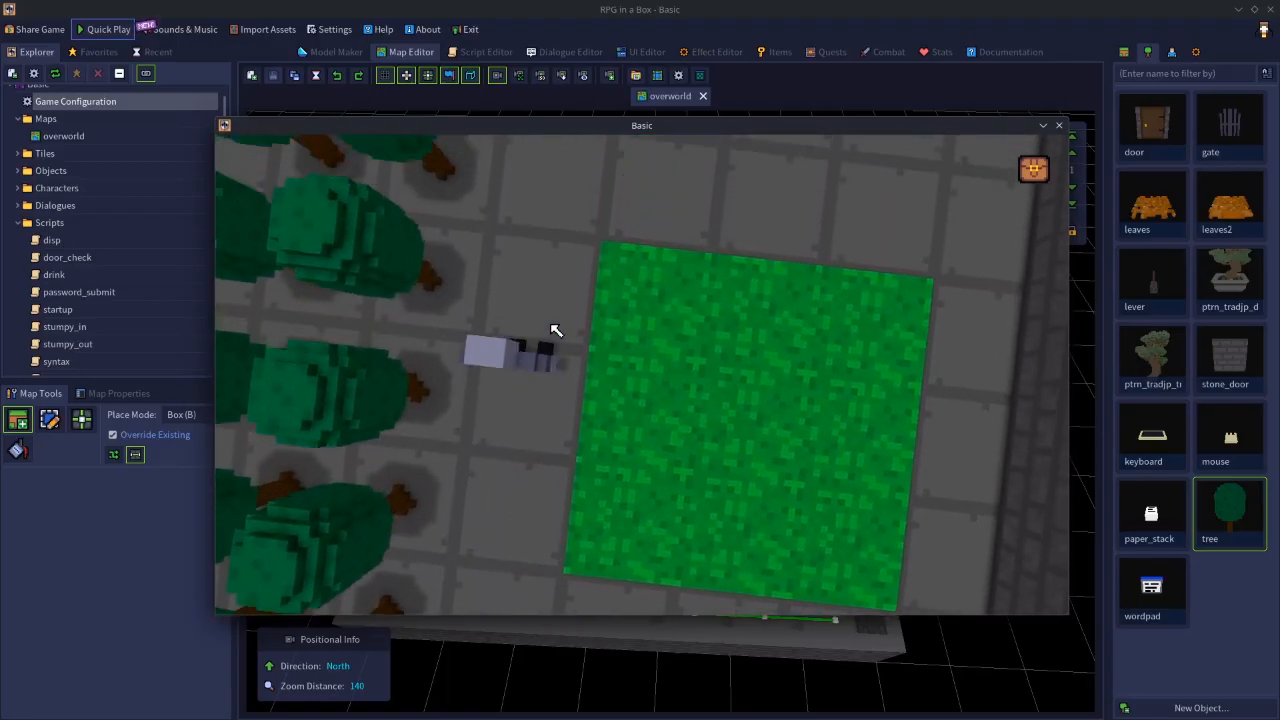
pyautogui.press('a')
pyautogui.press('w')
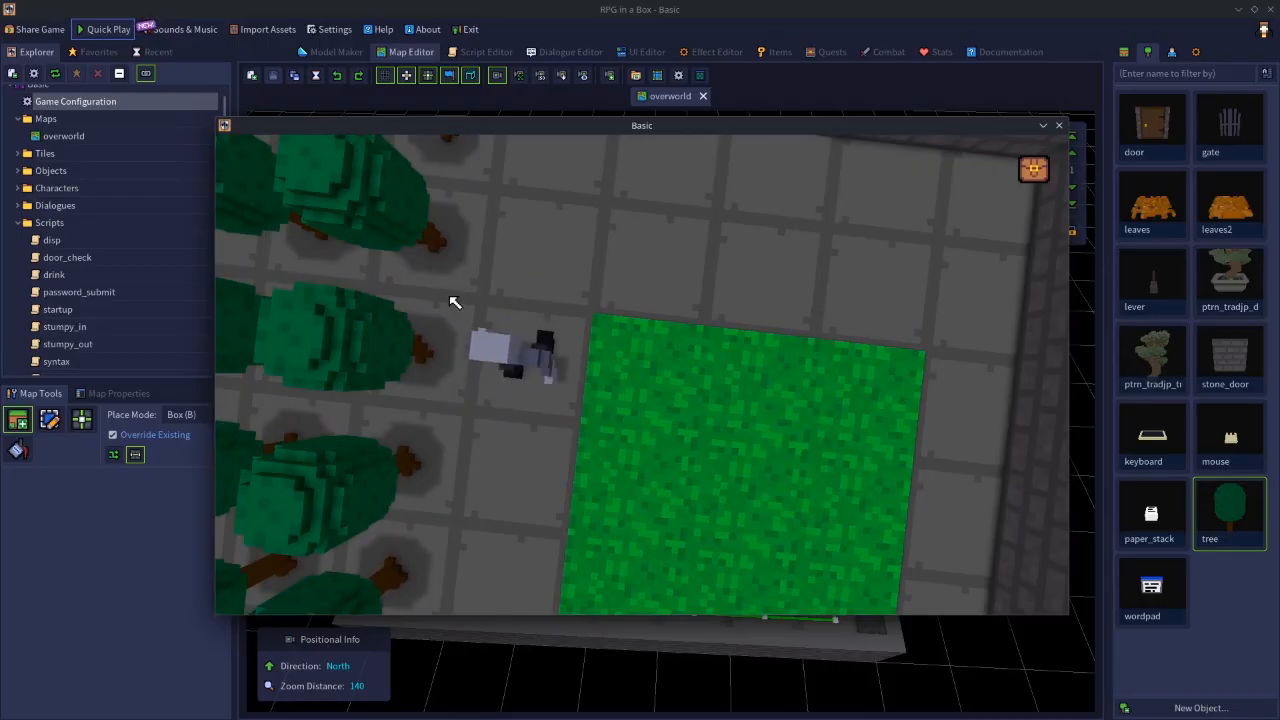
# - Walk the character to the wall opposite the trees and along it to examine where the camera stops following
pyautogui.press('d')
pyautogui.press('d')
pyautogui.press('d')
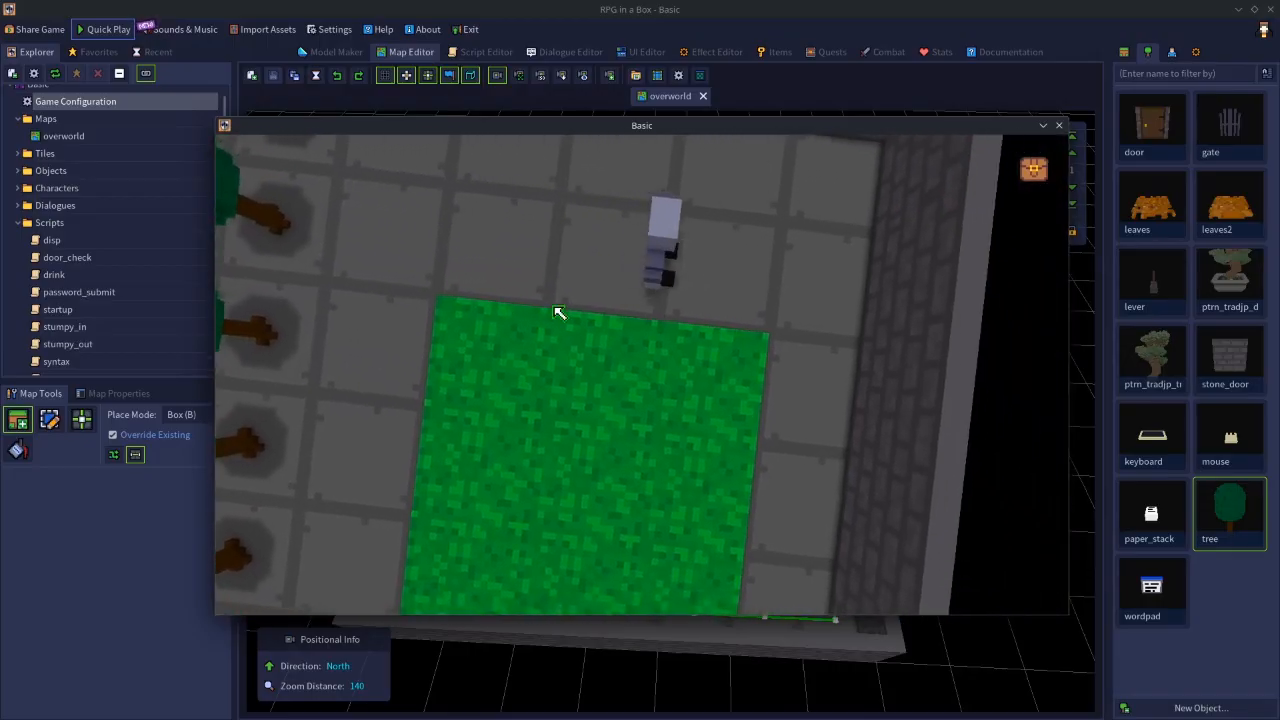
pyautogui.press('d')
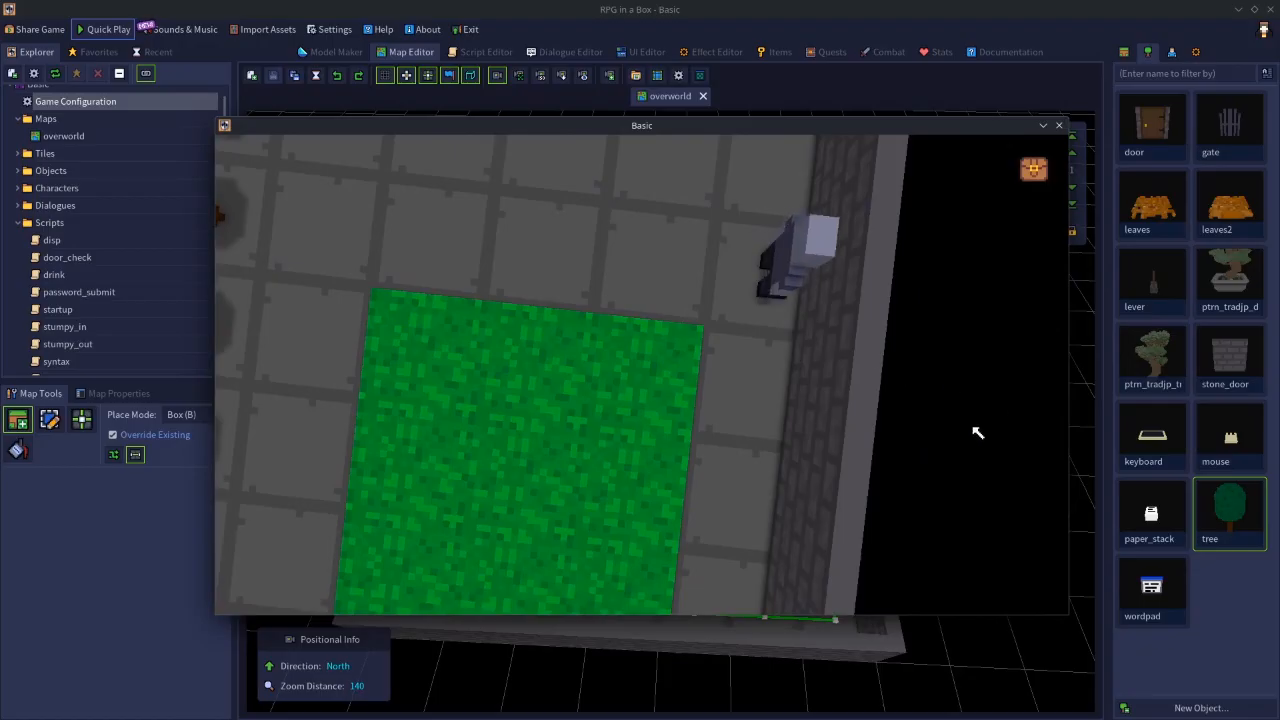
pyautogui.press('s')
pyautogui.press('s')
pyautogui.press('s')
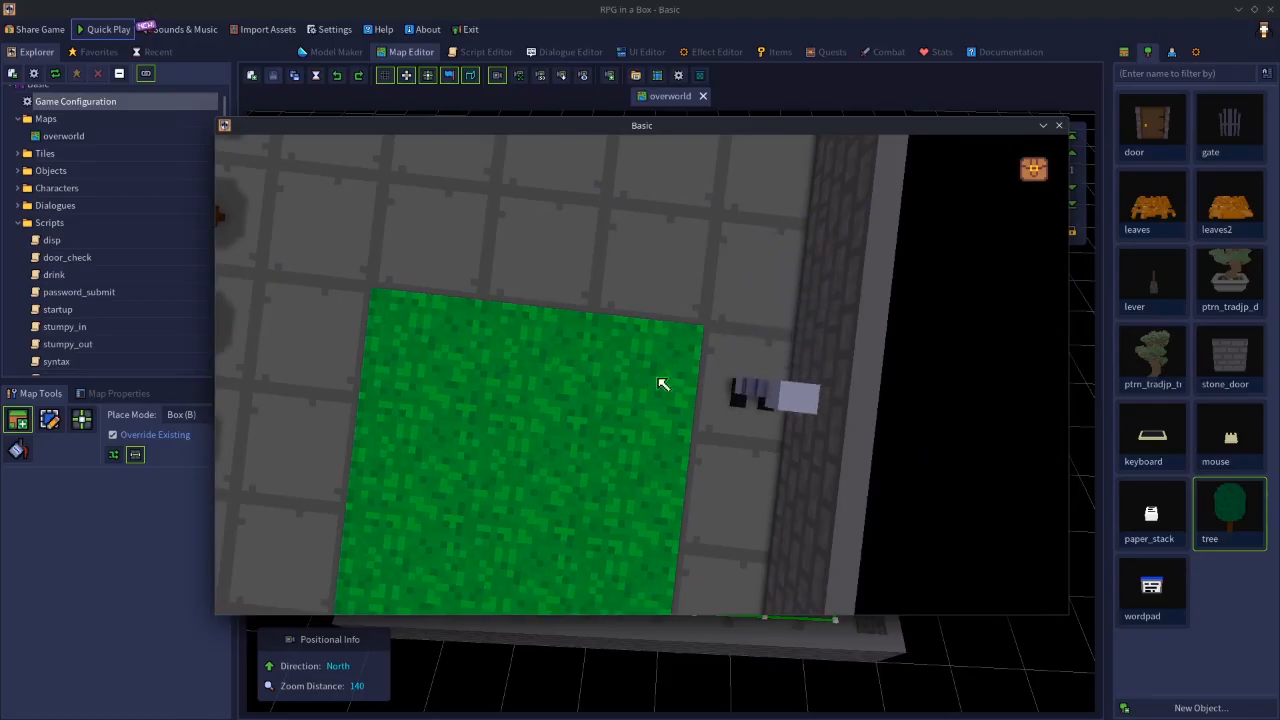
pyautogui.press('s')
pyautogui.press('s')
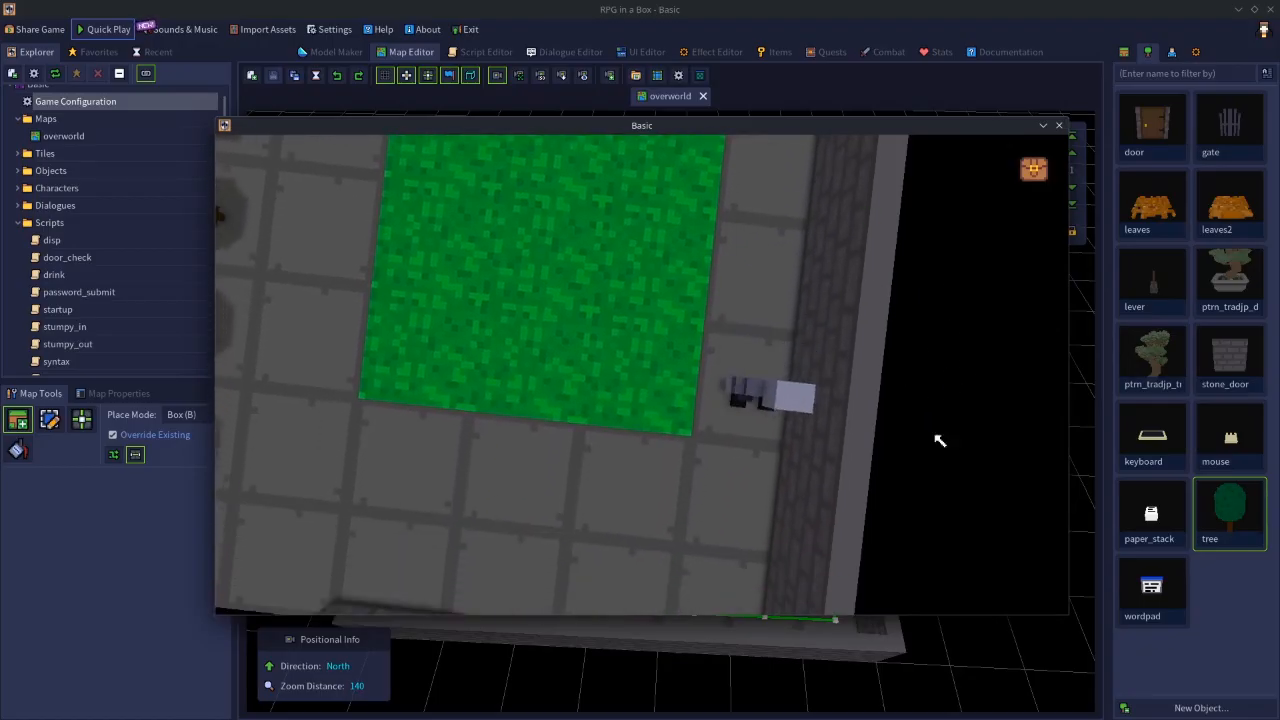
pyautogui.press('a')
pyautogui.press('a')
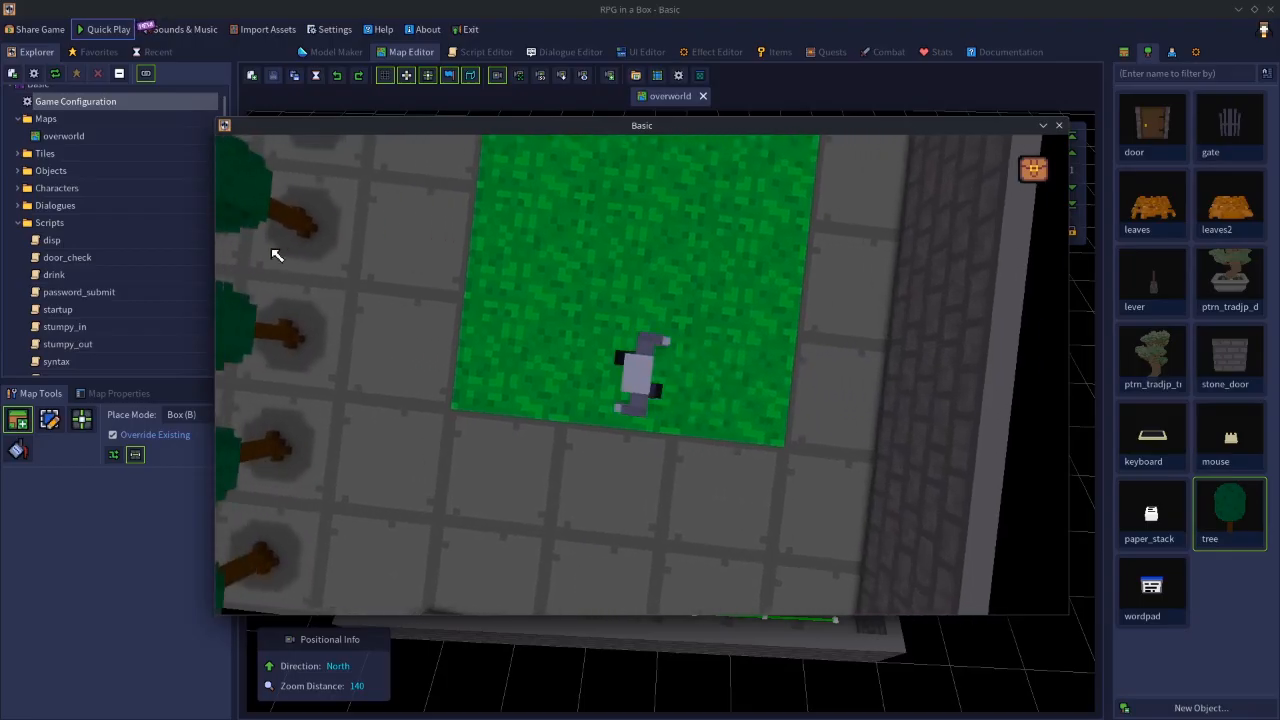
pyautogui.press('d')
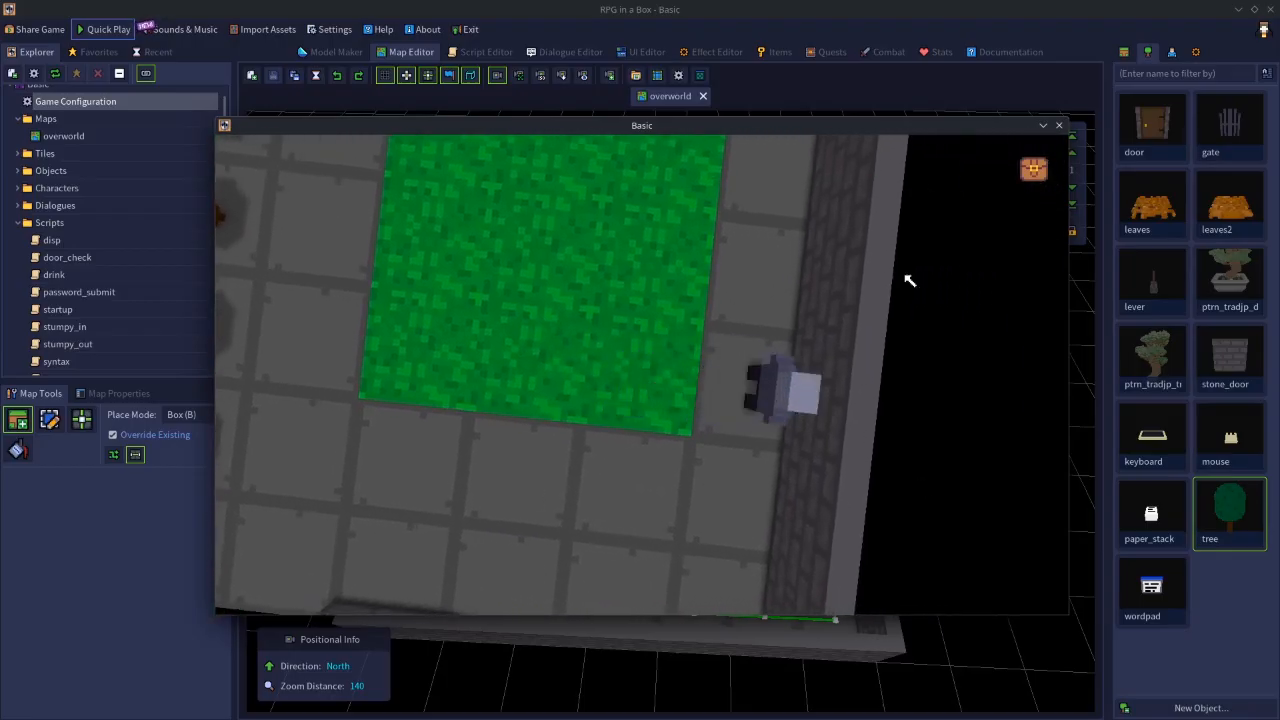
pyautogui.press('w')
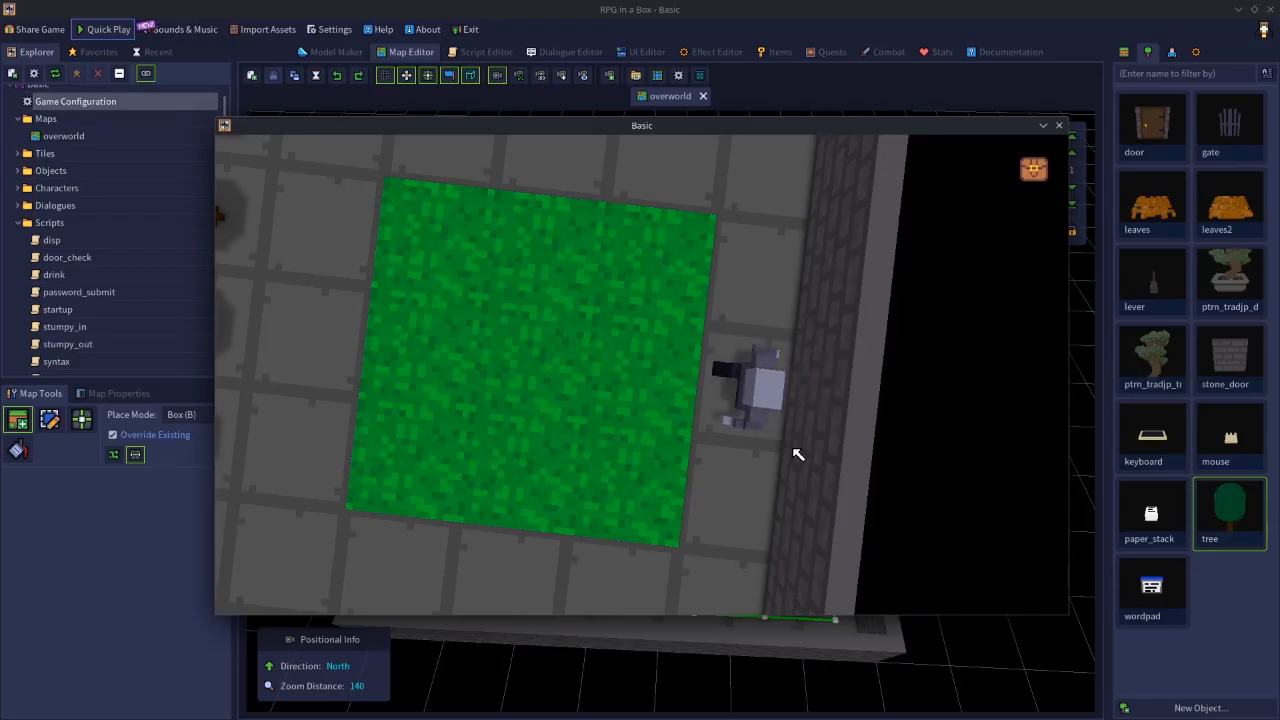
# - Walk the character around the grass patch while rotating the camera to examine its limits near the walls and trees, and end the test play
pyautogui.press('a')
pyautogui.moveTo(446, 348); pyautogui.dragTo(625, 388, button='middle')
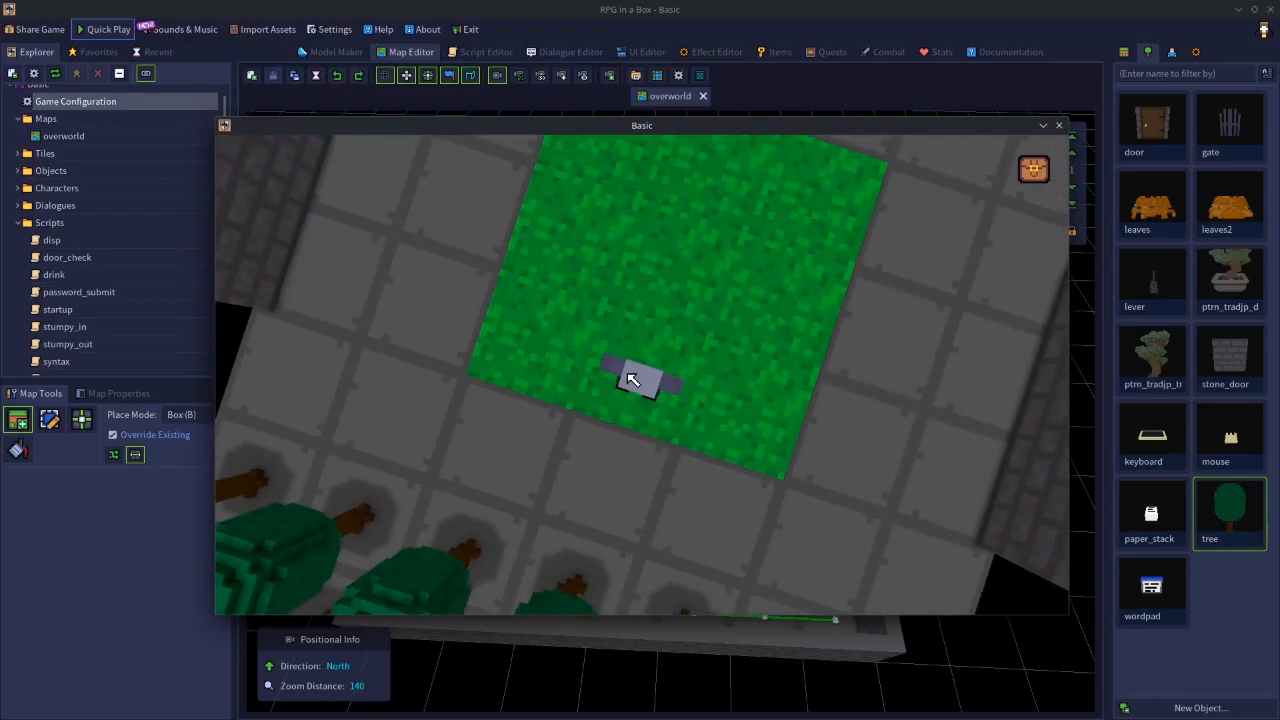
pyautogui.press('a')
pyautogui.moveTo(685, 370); pyautogui.dragTo(755, 357, button='middle')
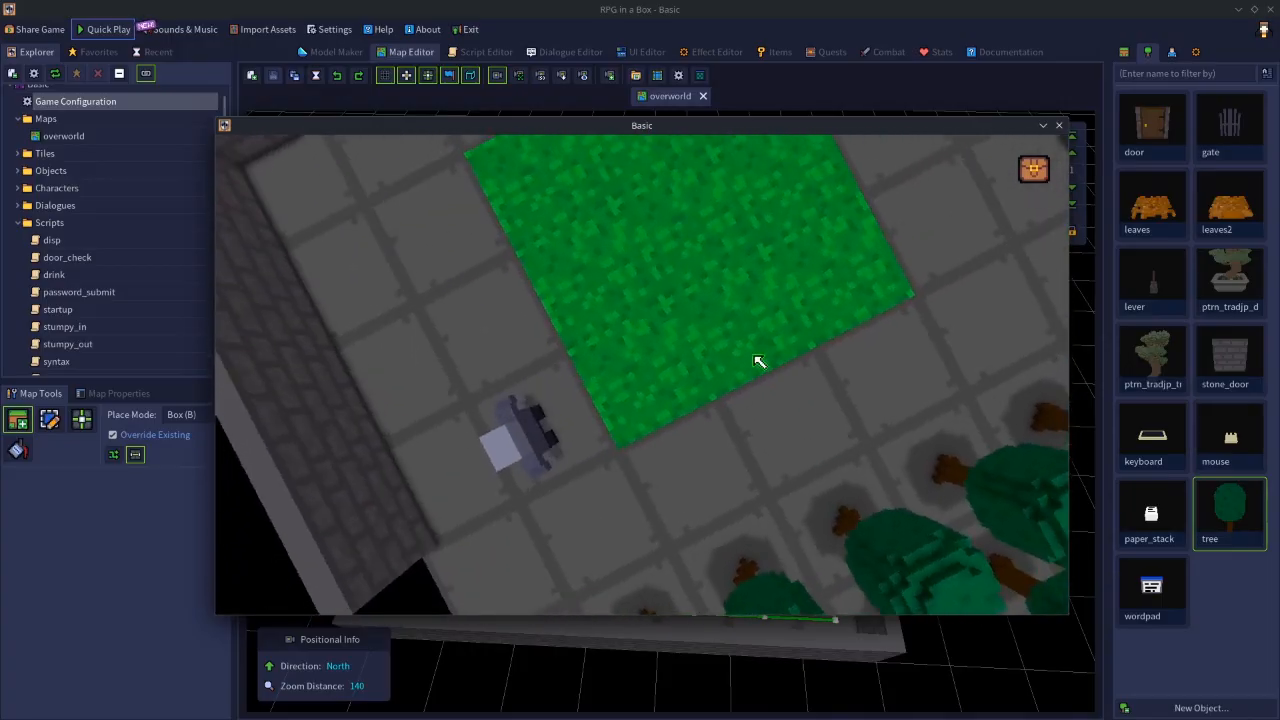
pyautogui.press('w')
pyautogui.press('w')
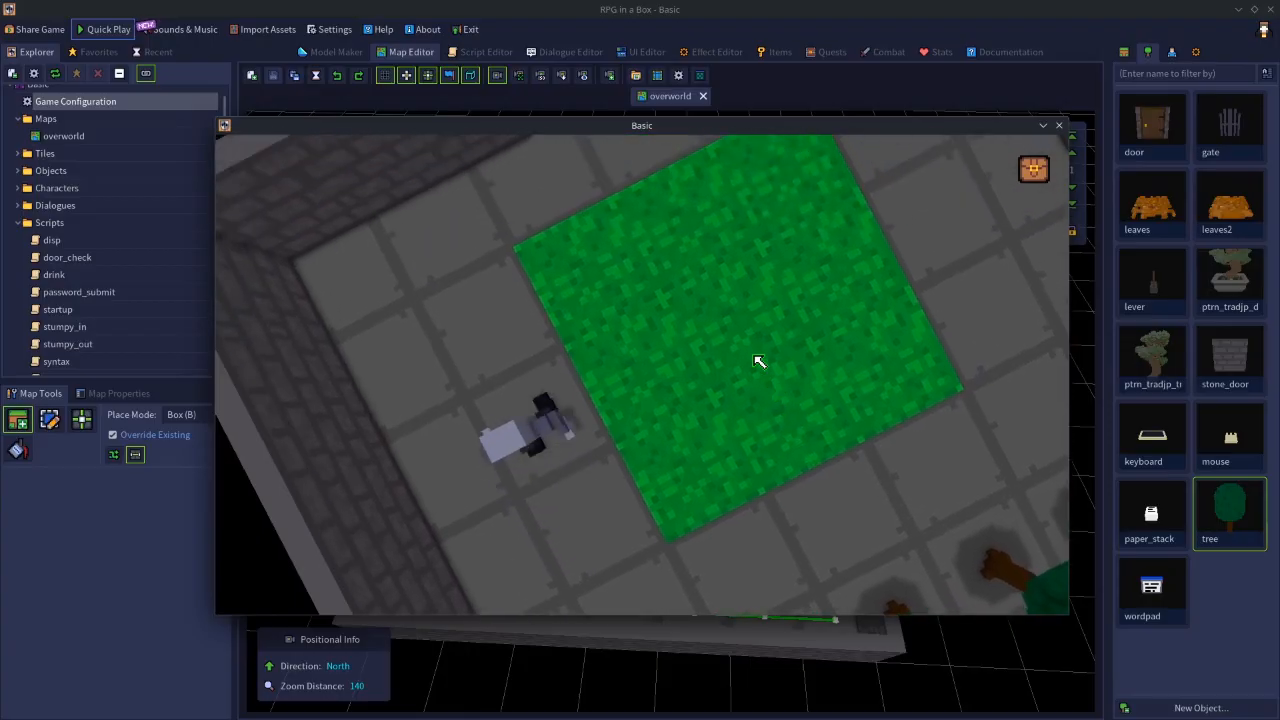
pyautogui.press('d')
pyautogui.moveTo(862, 360); pyautogui.dragTo(540, 328, button='middle')
pyautogui.press('a')
pyautogui.press('a')
pyautogui.press('a')
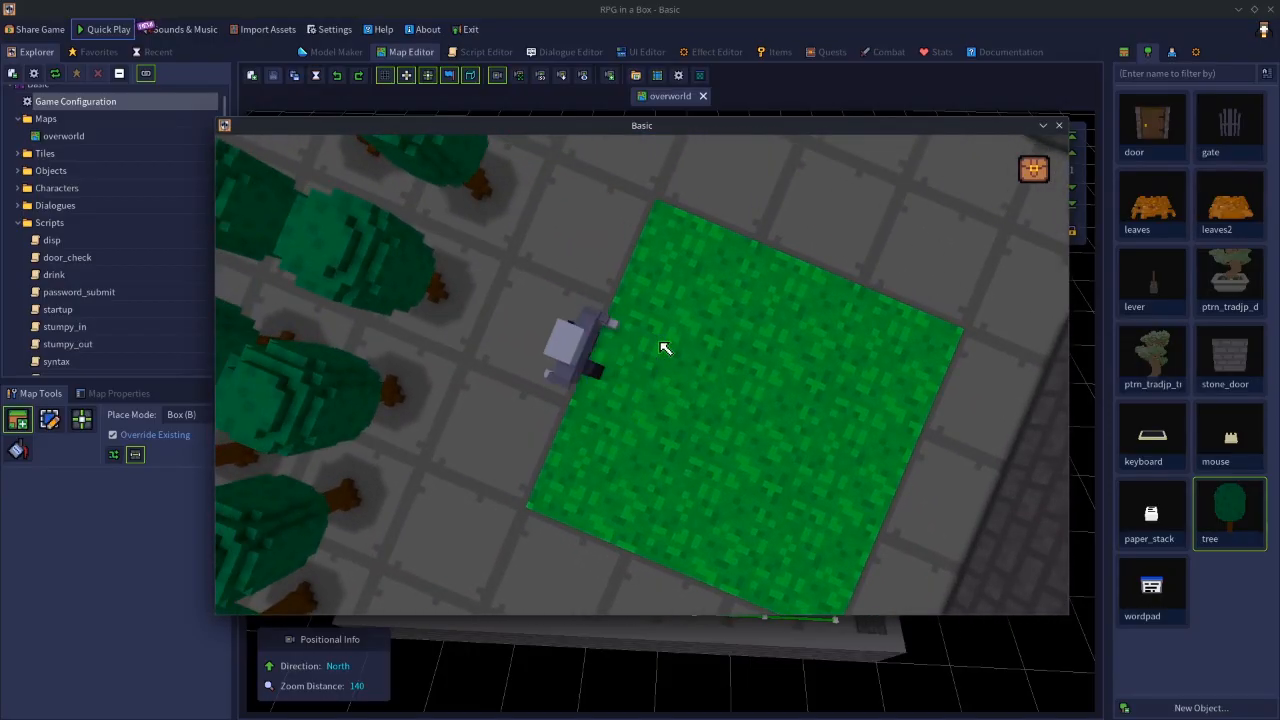
pyautogui.press('Escape')
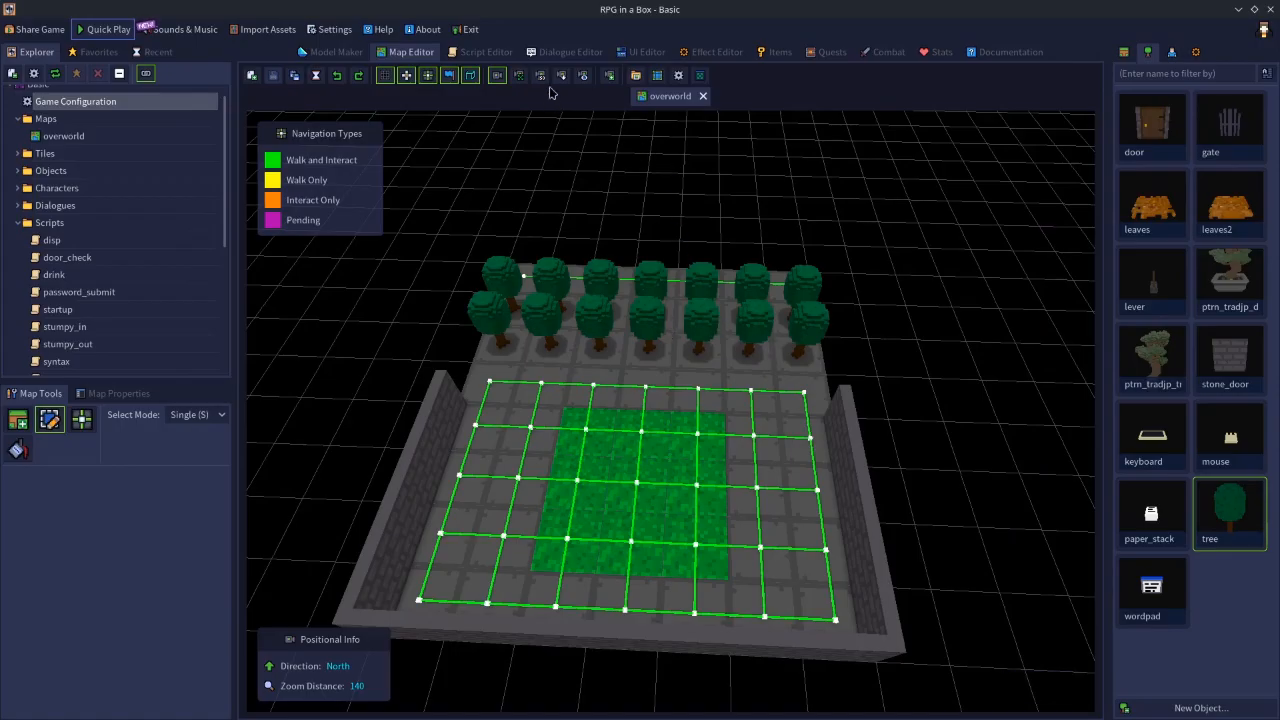
# - Try 100 as the third maximum coordinate of the overworld map's camera boundaries, with 0 as the third minimum coordinate
pyautogui.click(129, 396)
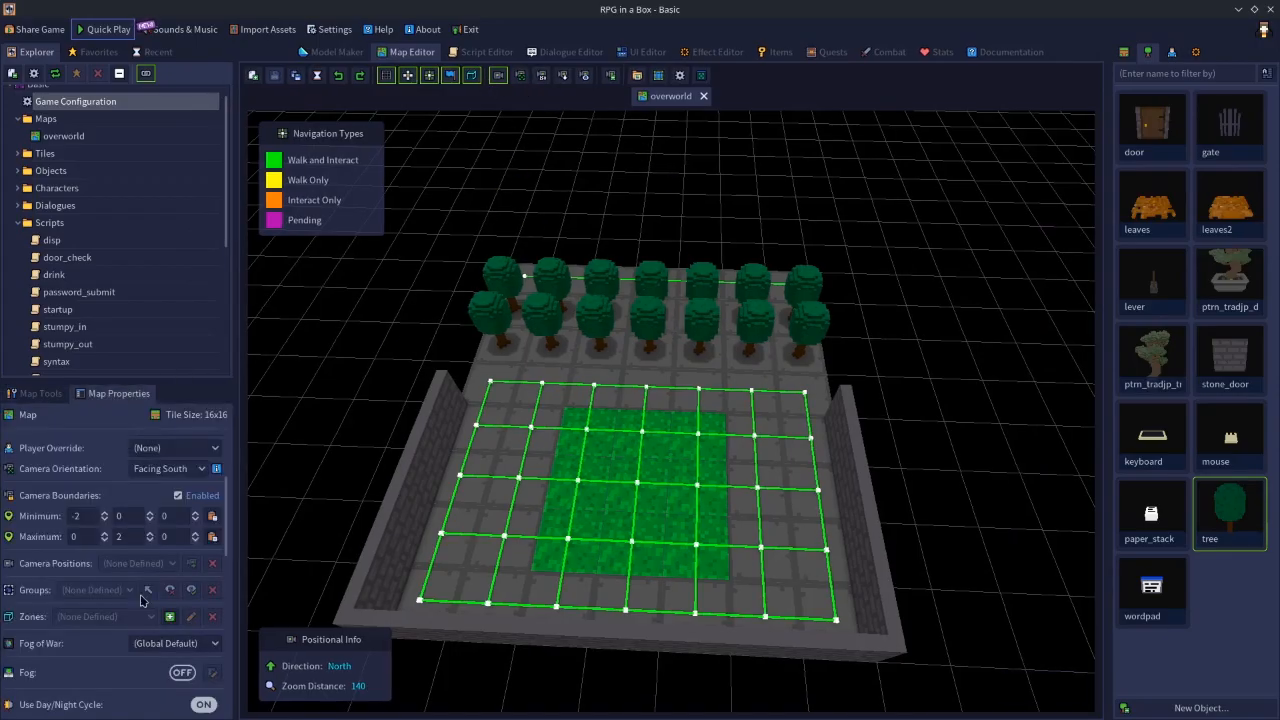
pyautogui.click(170, 515)
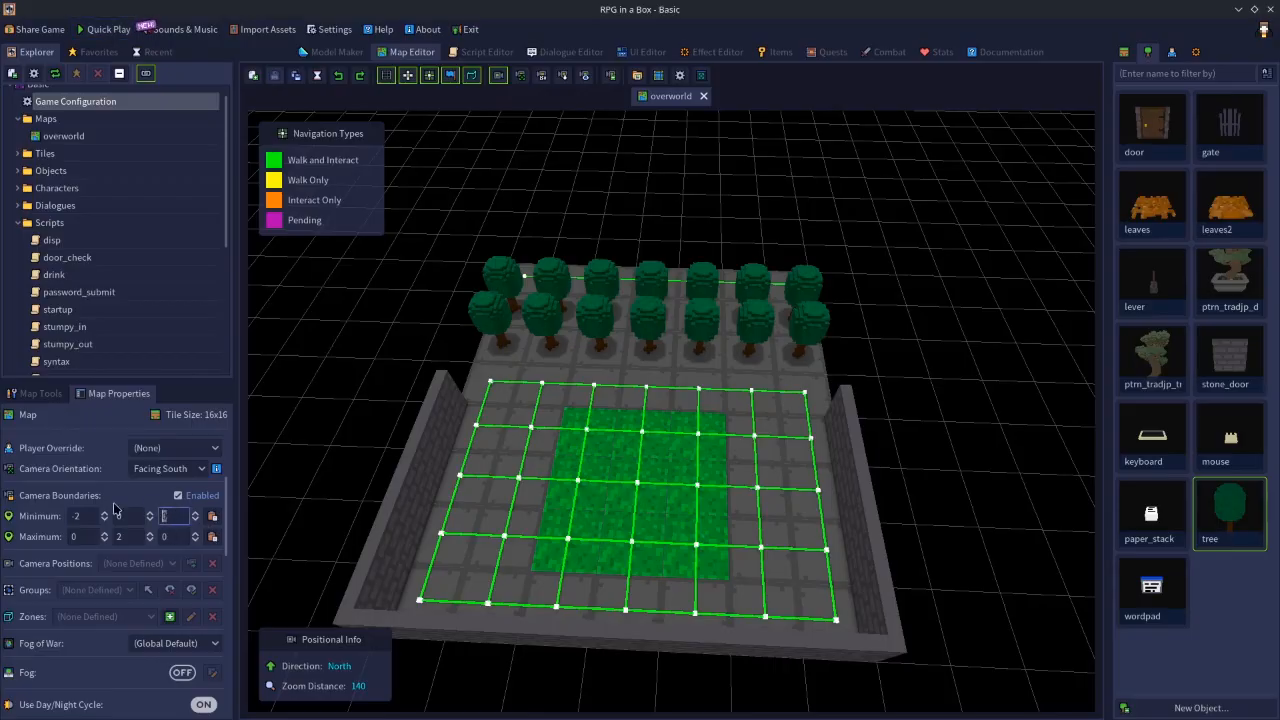
pyautogui.click(172, 537)
pyautogui.click(177, 517)
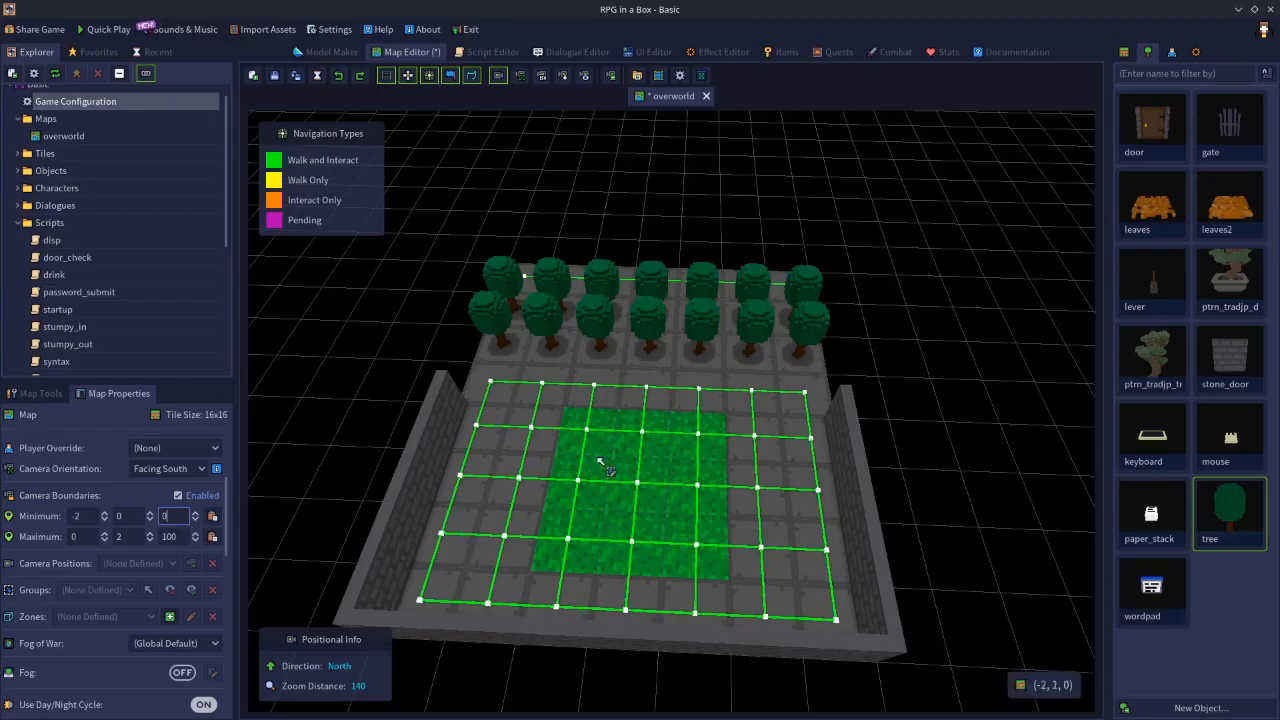
# - Set the third maximum coordinate of the camera boundaries to 20
pyautogui.moveTo(186, 536); pyautogui.dragTo(49, 544)
pyautogui.write('0')
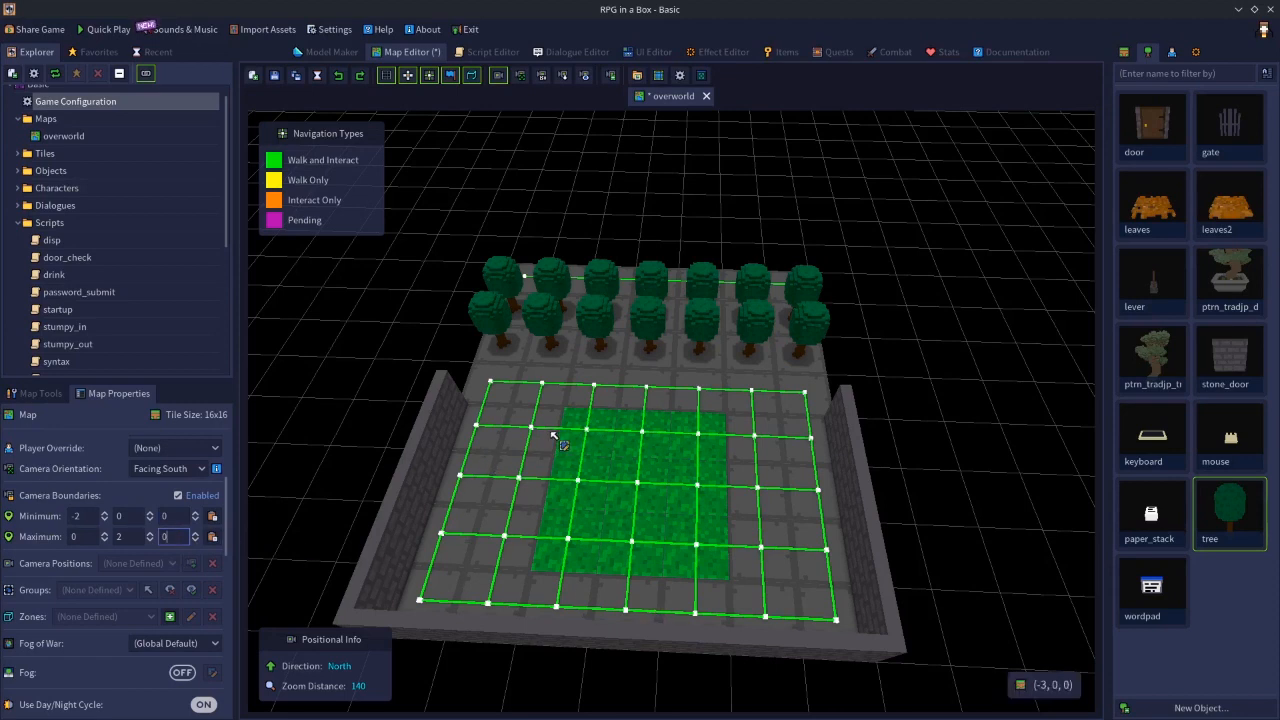
pyautogui.click(172, 537)
pyautogui.write('20')
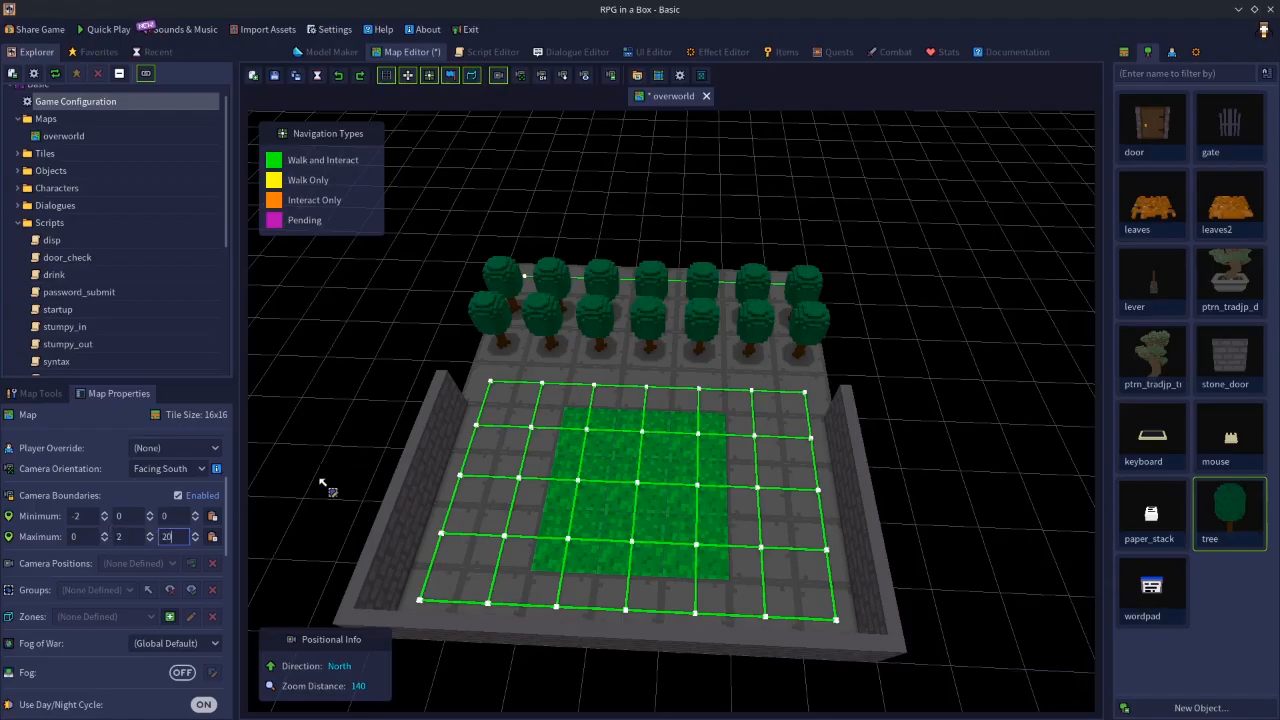